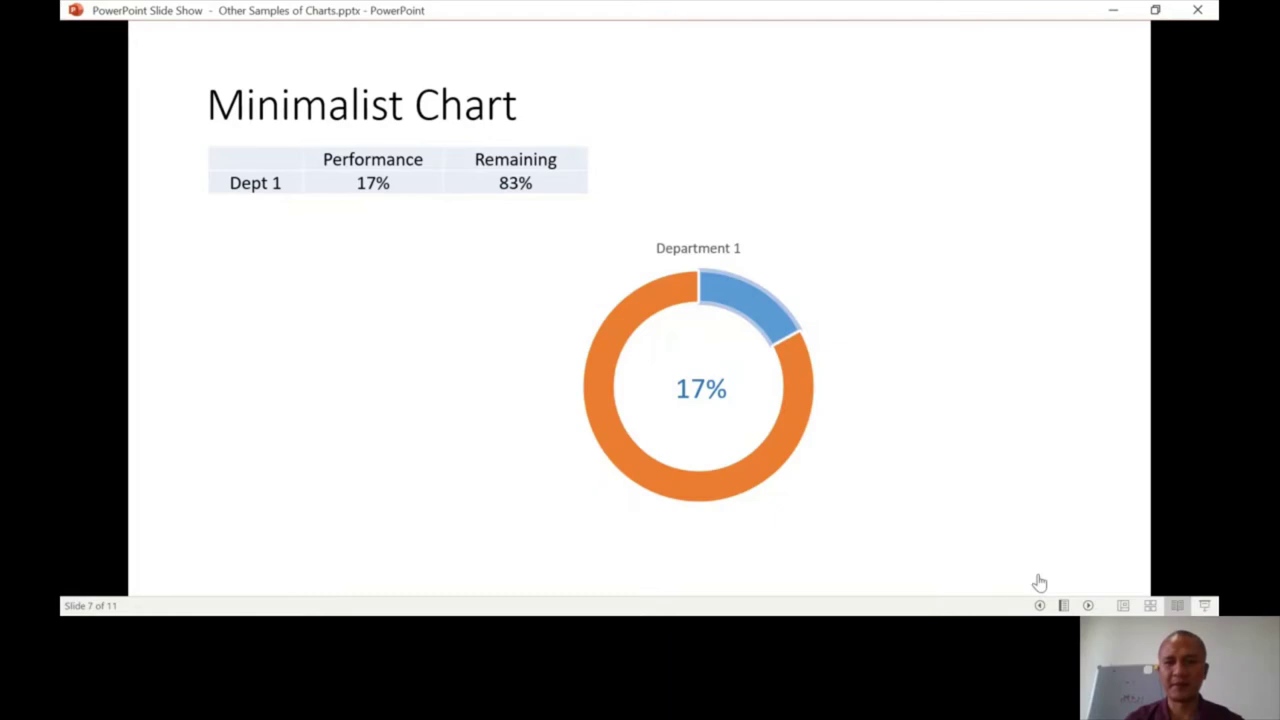
Step: Leave the slide show and select the Dept 1 Performance/Remaining table on the Minimalist Chart slide
left_click(1124, 606)
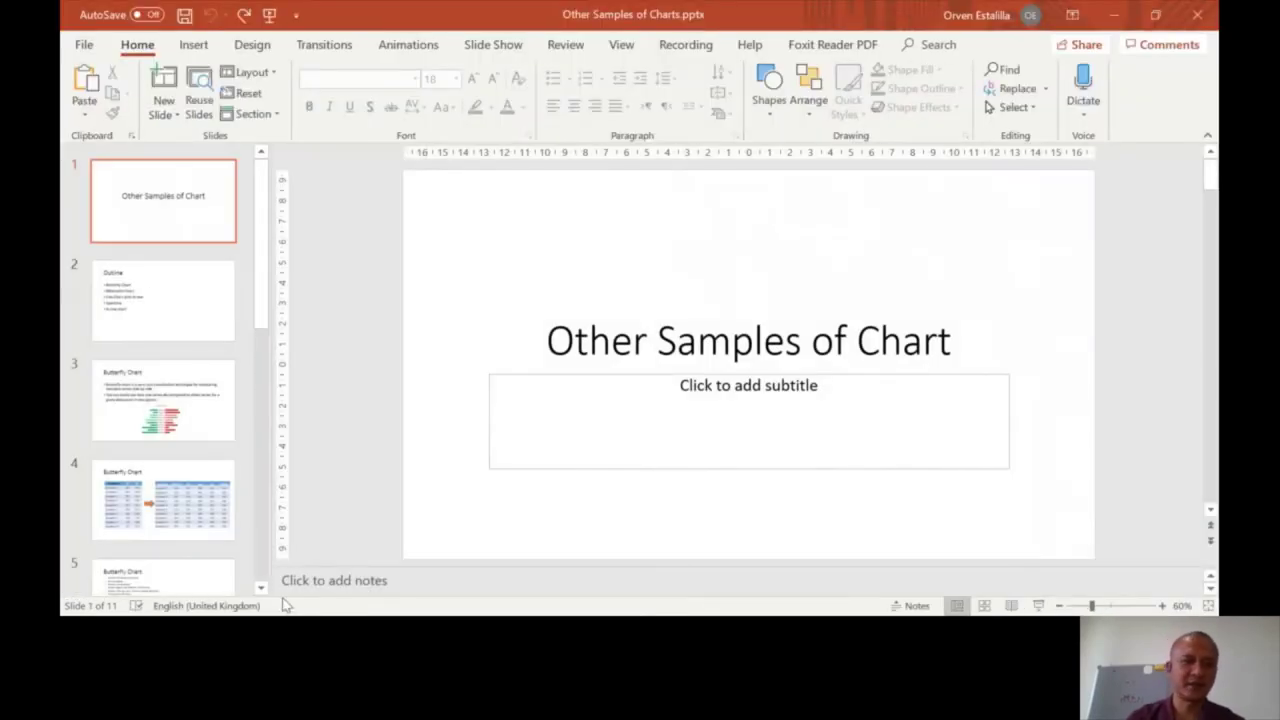
scroll(163, 450, "down", 5)
left_click(163, 345)
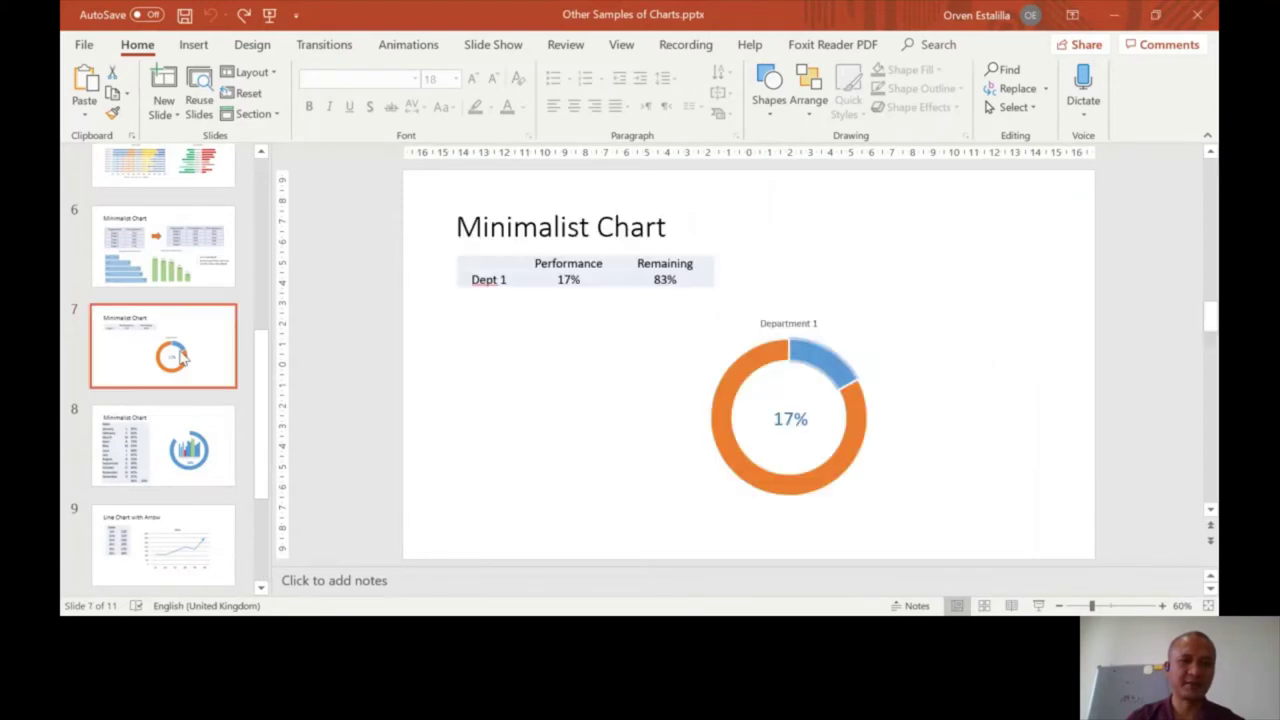
mouse_move(482, 272)
left_mouse_down()
mouse_move(469, 266)
mouse_move(672, 280)
left_mouse_up()
key("ctrl+c")
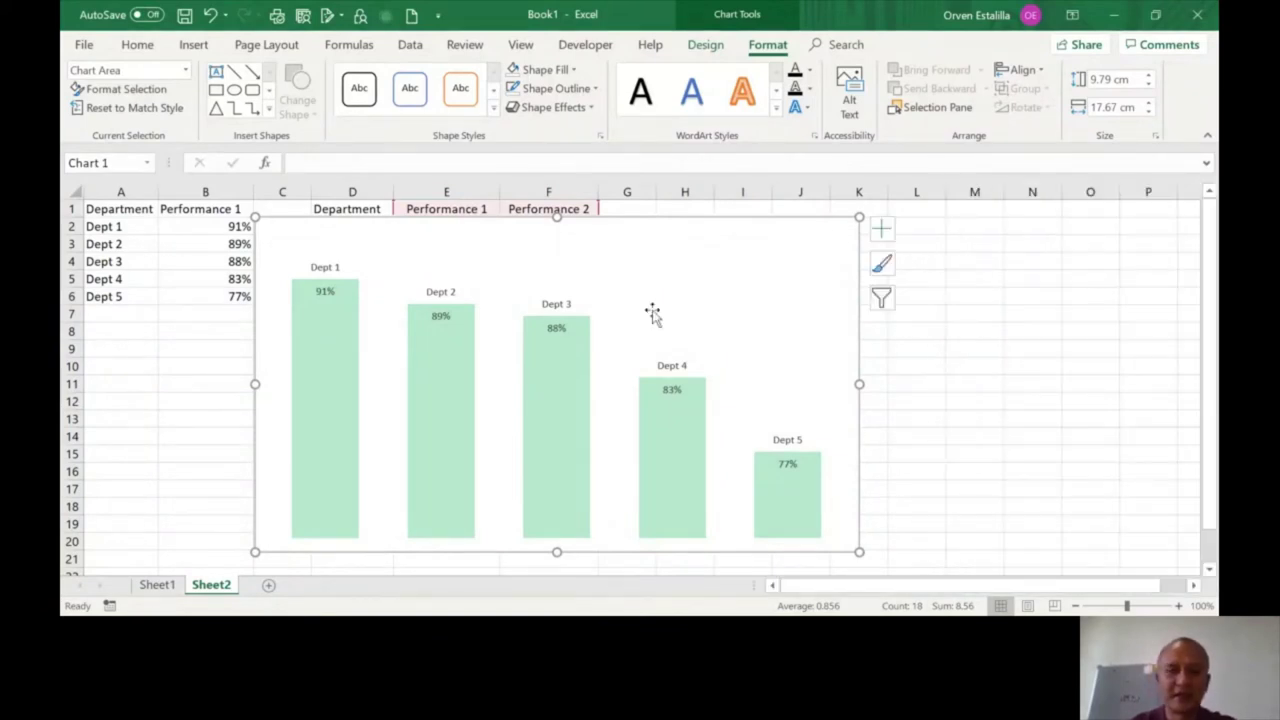
Step: Add Sheet3, paste the Dept 1 table at A1, and widen columns A–C
left_click(268, 587)
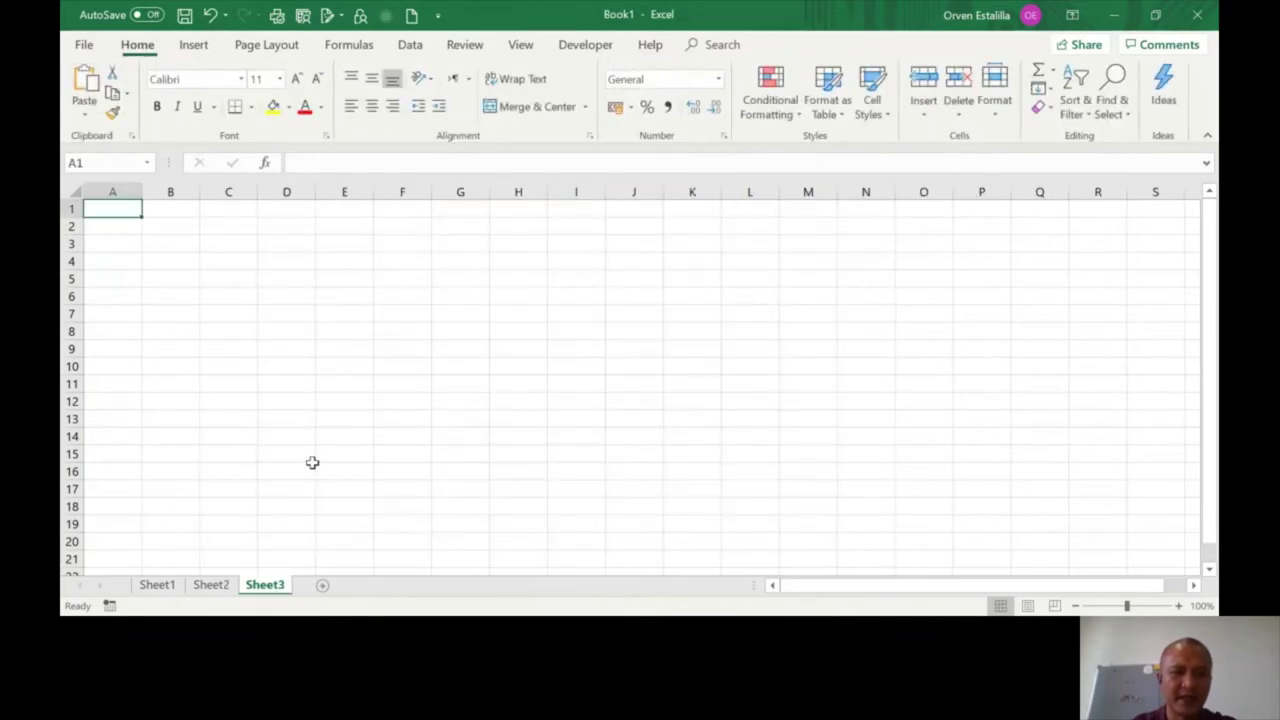
right_click(127, 209)
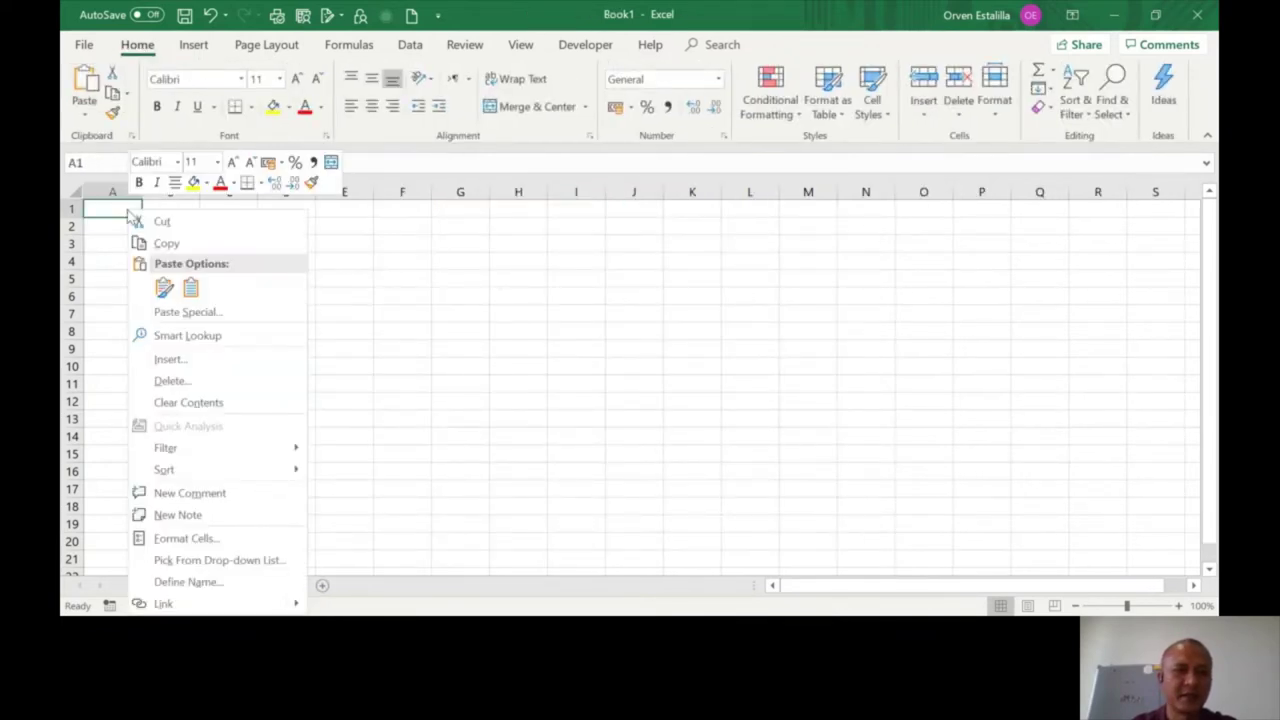
left_click(191, 288)
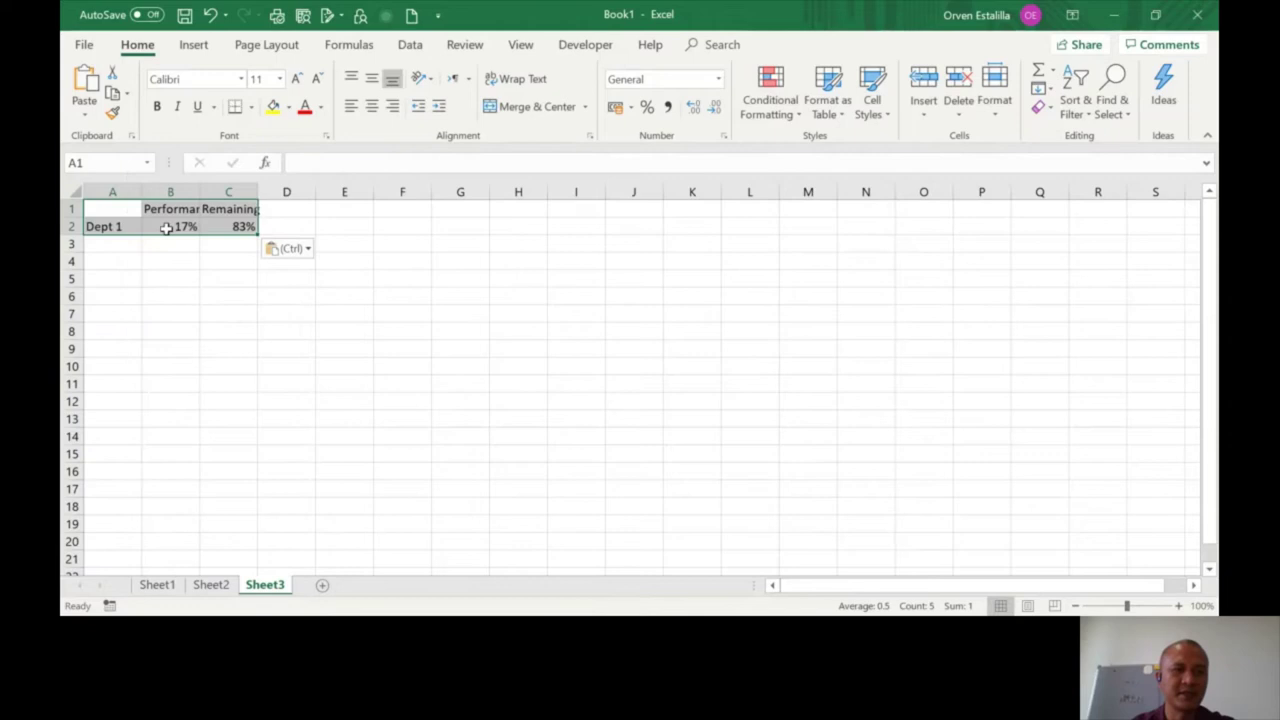
left_click_drag(130, 190, 240, 189)
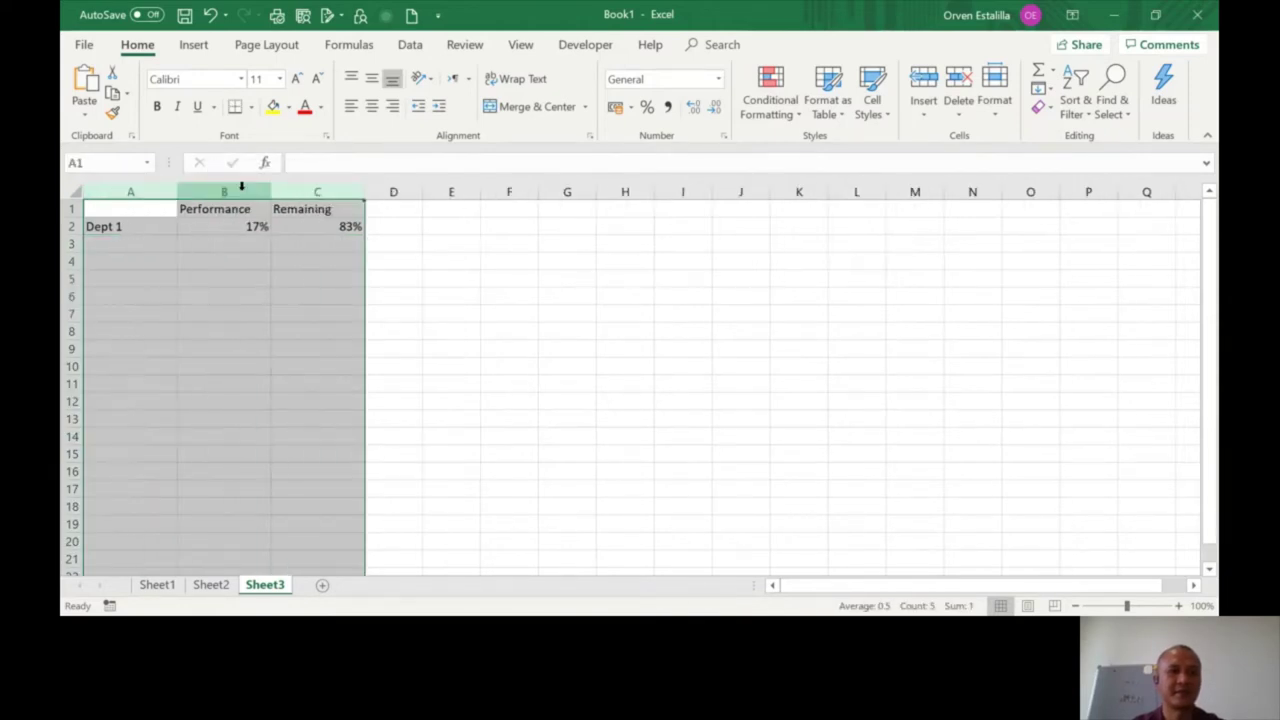
left_click_drag(163, 208, 309, 229)
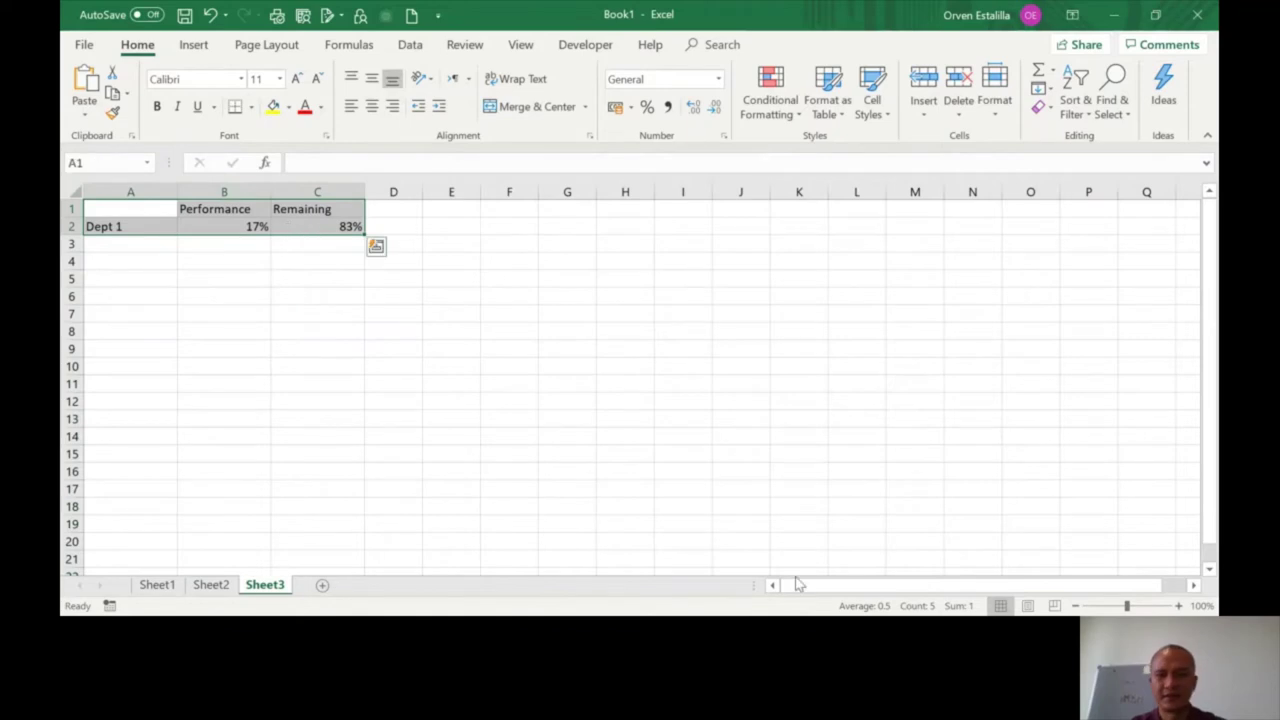
Step: Zoom in on the sheet and select A1:C2 as the chart data
left_click(1179, 606)
left_click(1179, 606)
left_click(1179, 606)
left_click(1179, 606)
left_click(1179, 606)
left_click(1179, 606)
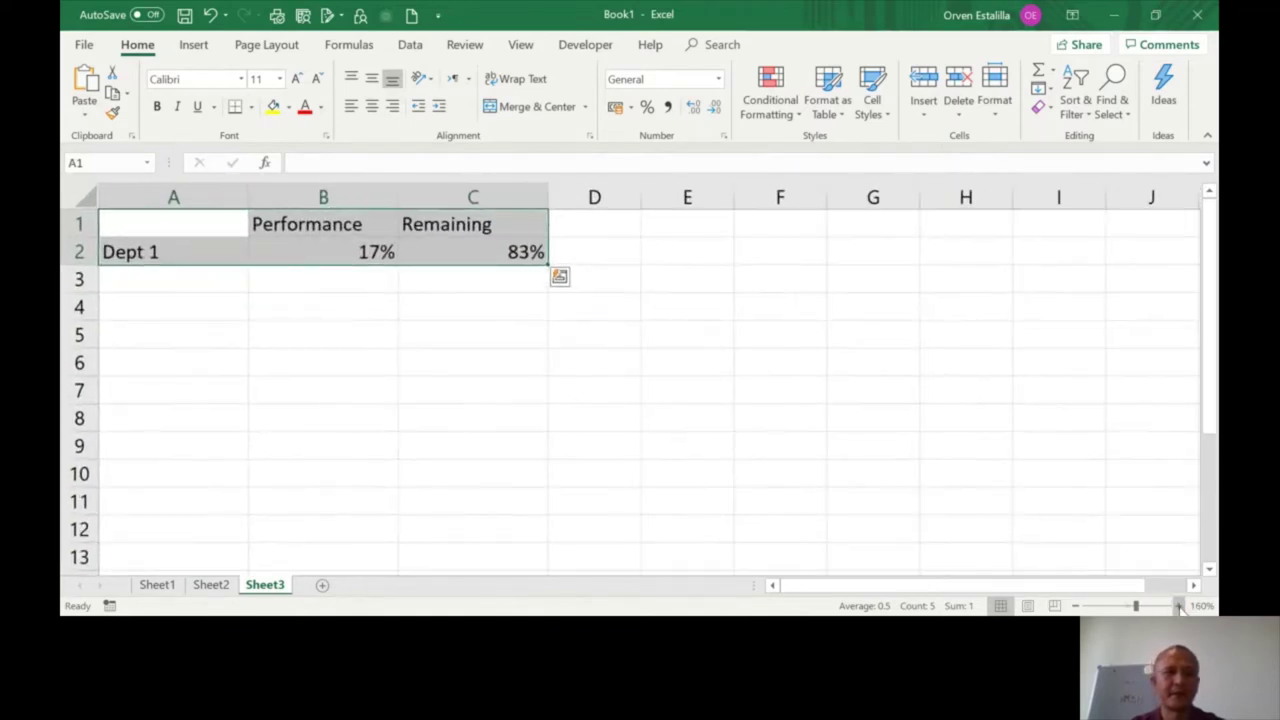
left_click(1179, 606)
left_click(534, 352)
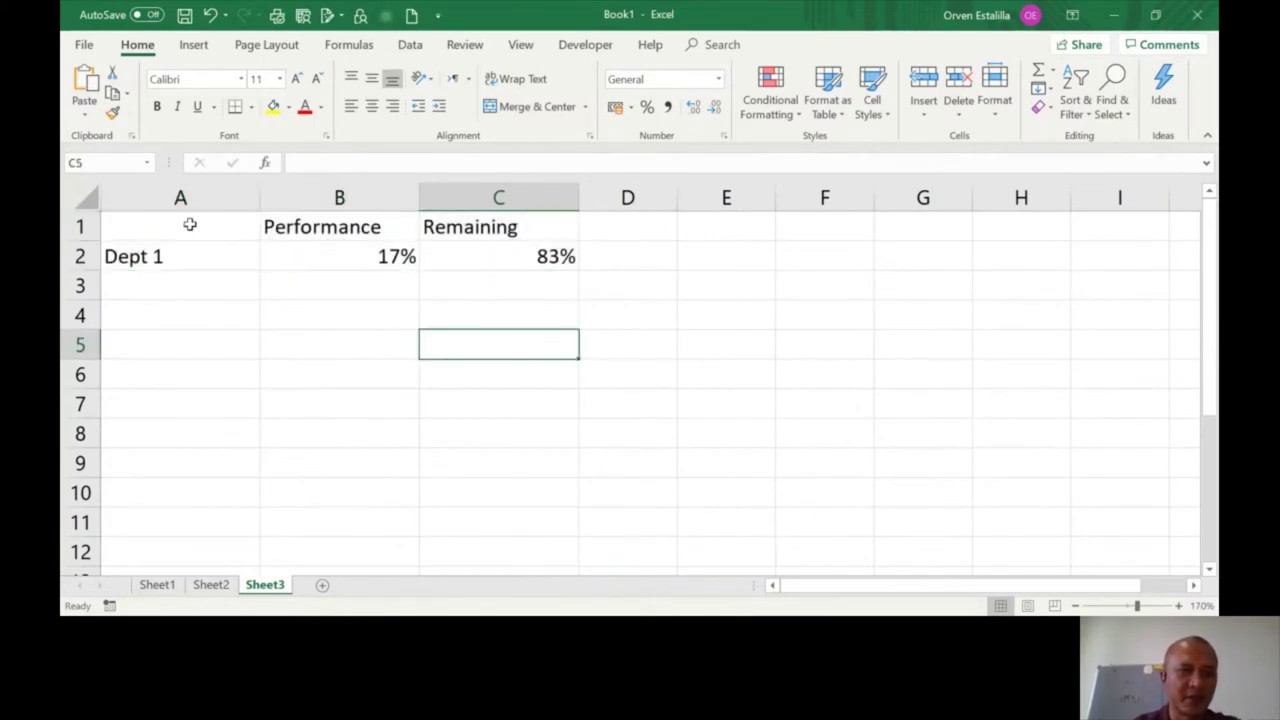
left_click_drag(195, 221, 503, 252)
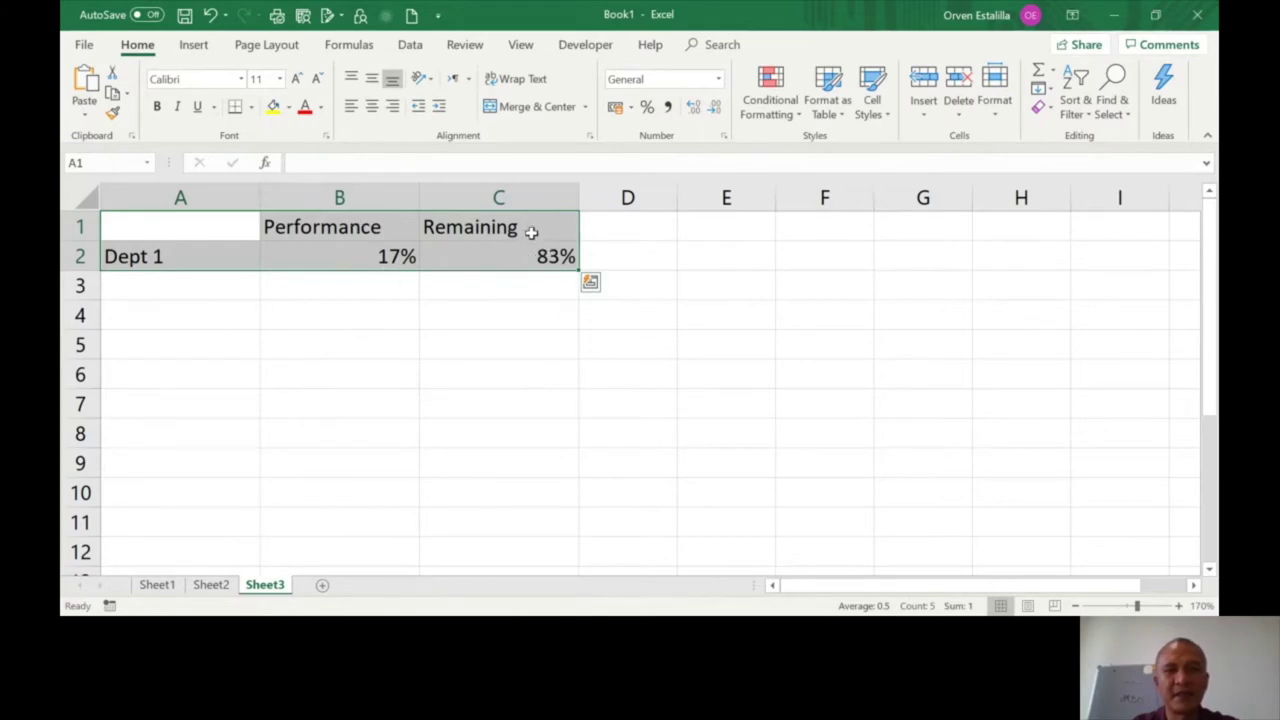
left_click_drag(531, 232, 527, 256)
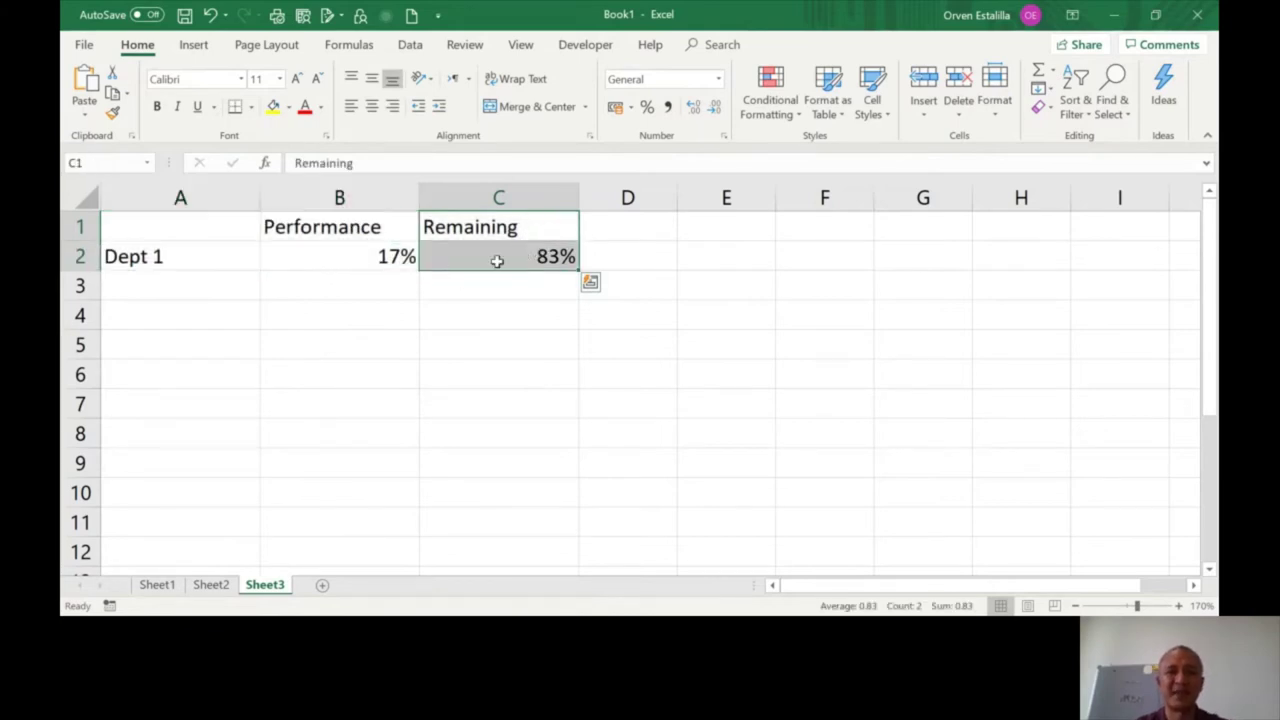
left_click_drag(229, 226, 484, 246)
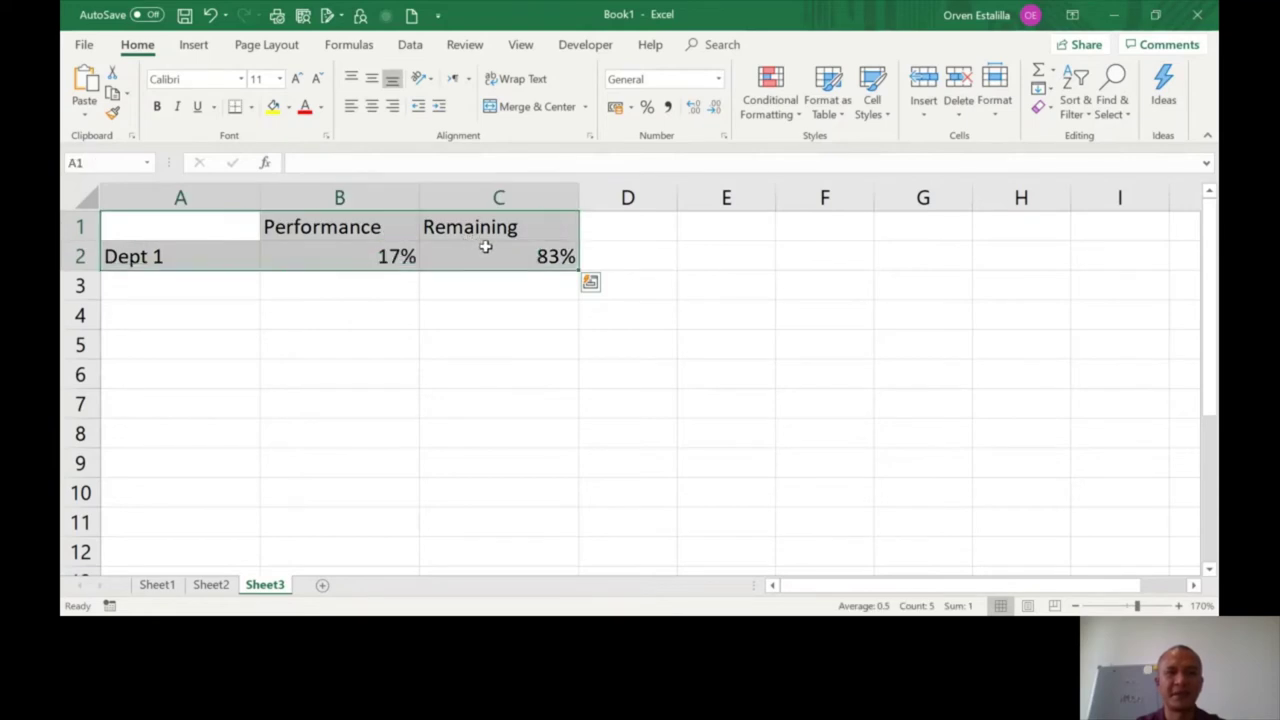
left_click(492, 255)
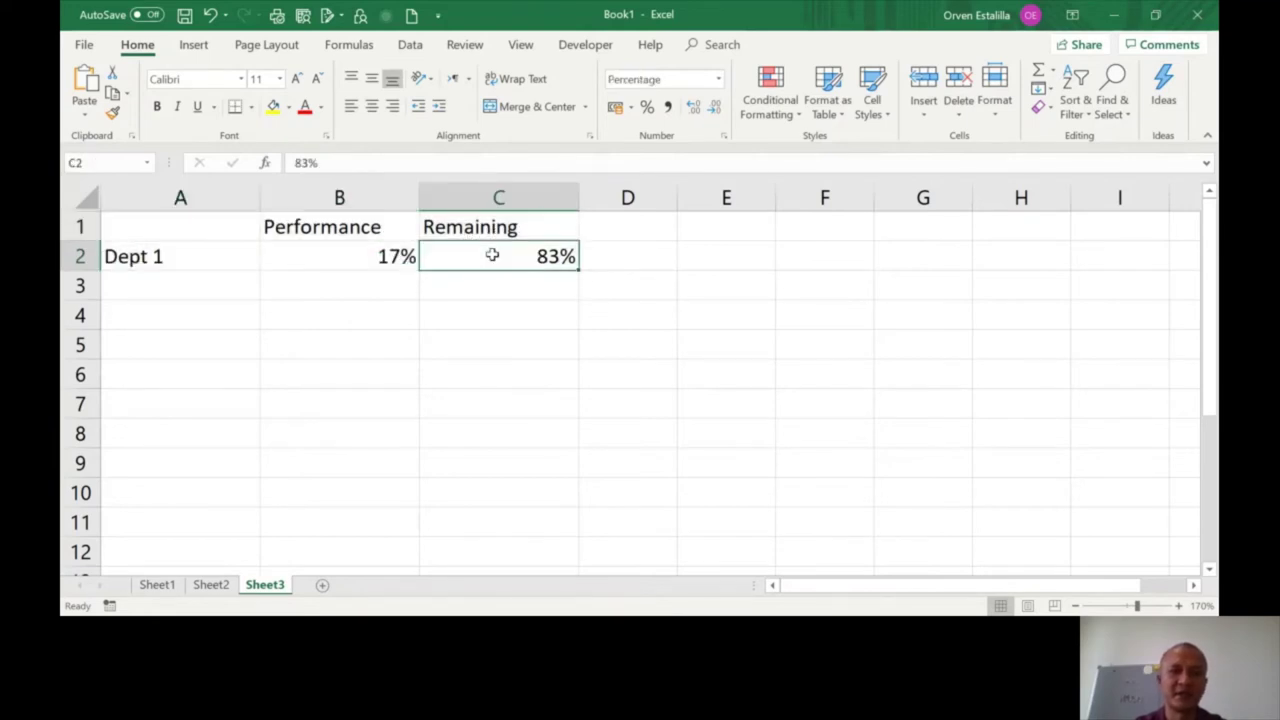
left_click(345, 256)
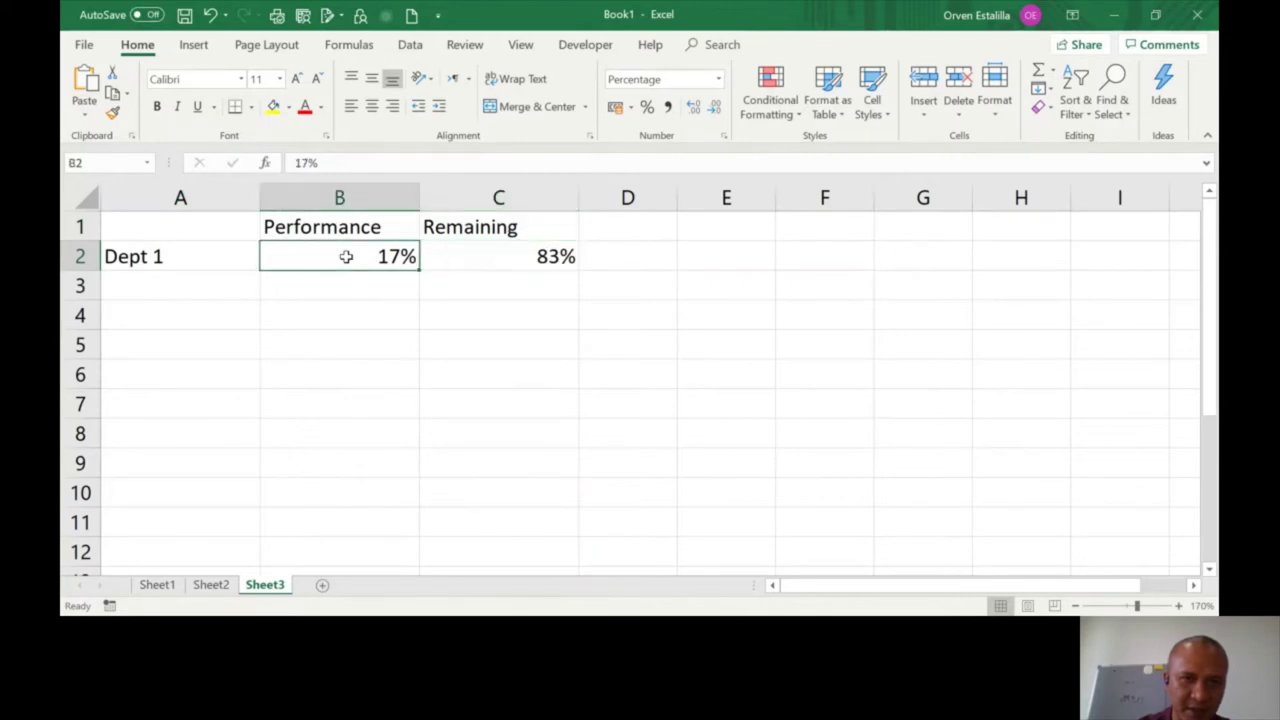
left_click(500, 266)
left_click_drag(216, 221, 543, 254)
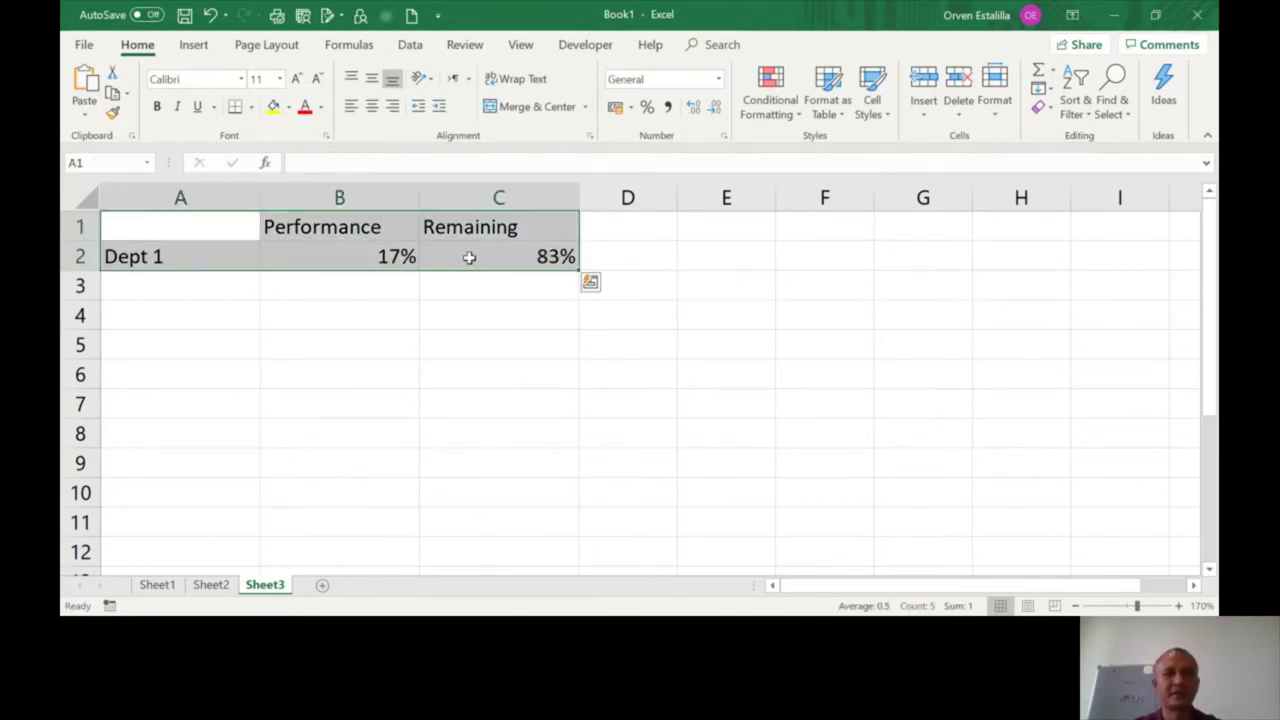
Step: Insert a Doughnut chart from A1:C2 and select its data series
left_click(196, 46)
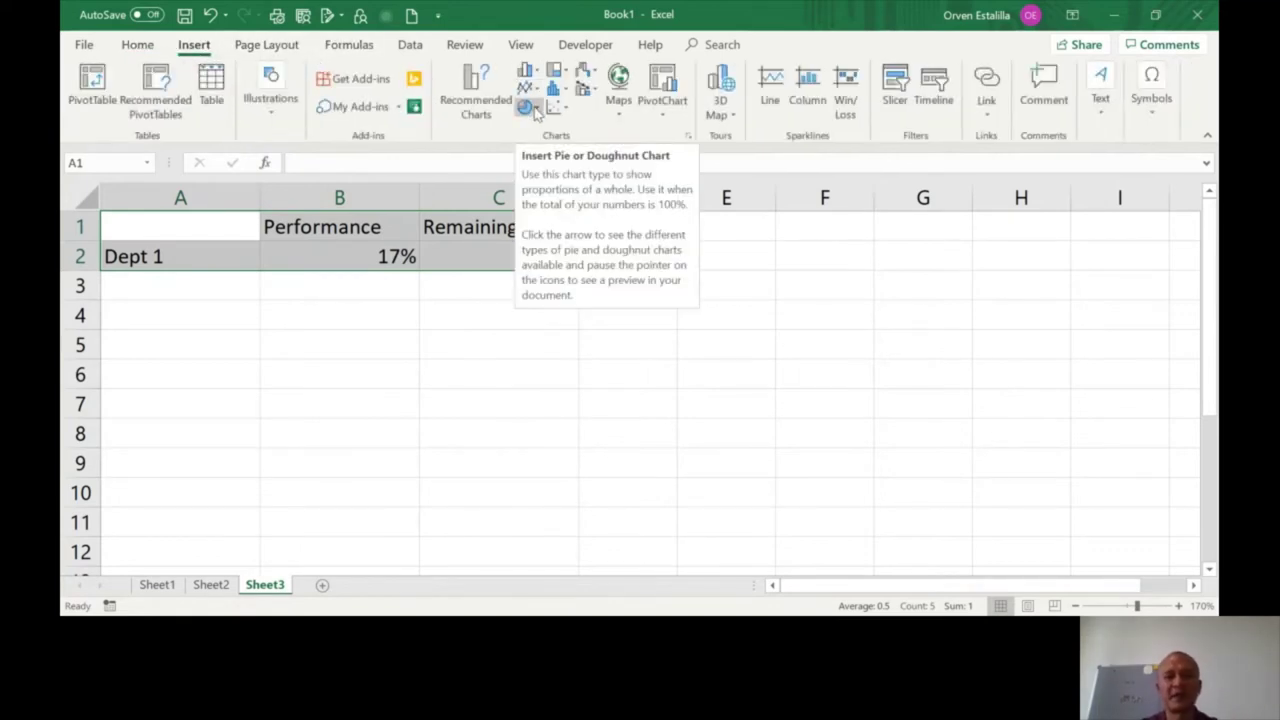
left_click(536, 110)
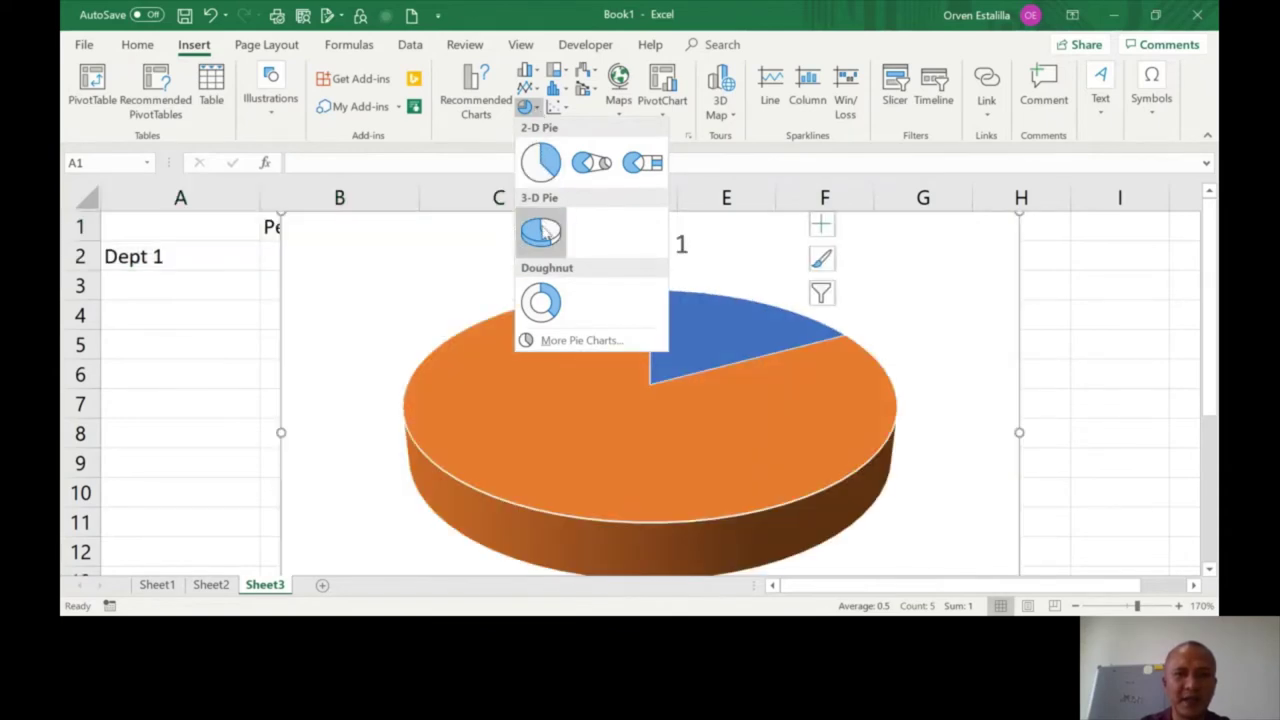
left_click(549, 302)
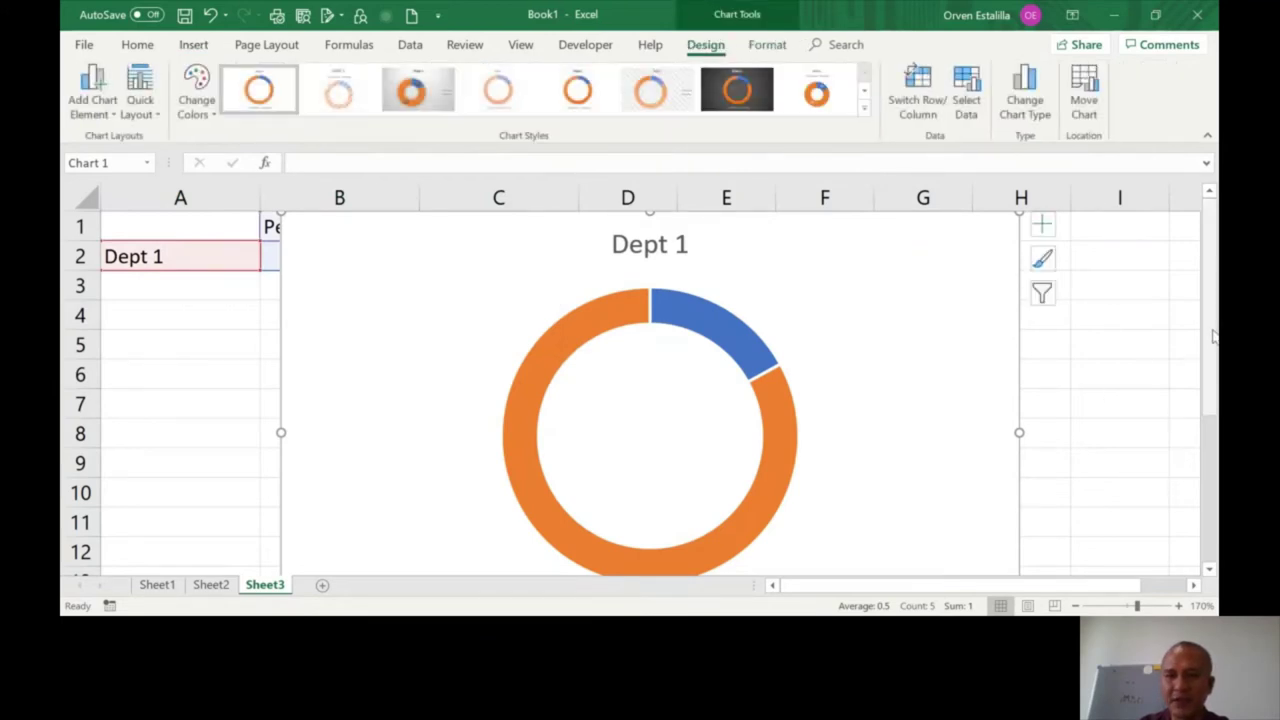
mouse_move(1212, 336)
left_mouse_down()
mouse_move(1217, 390)
mouse_move(1214, 314)
left_mouse_up()
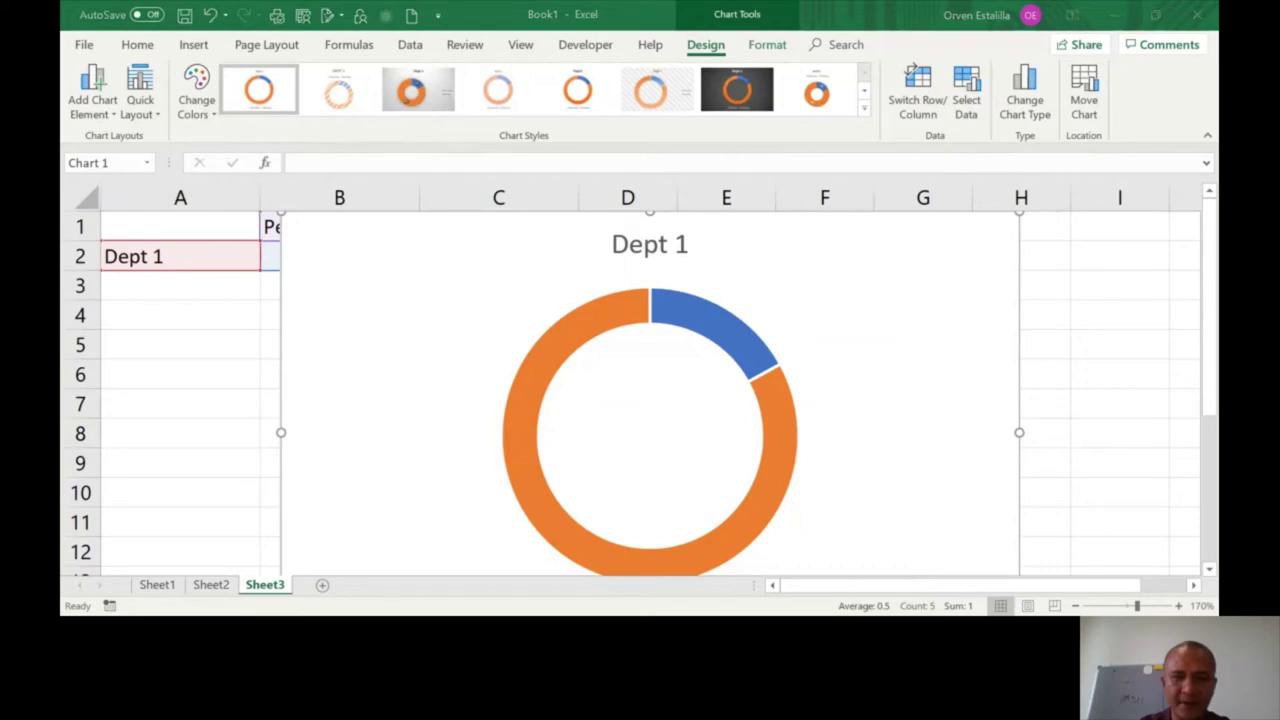
left_click(531, 599)
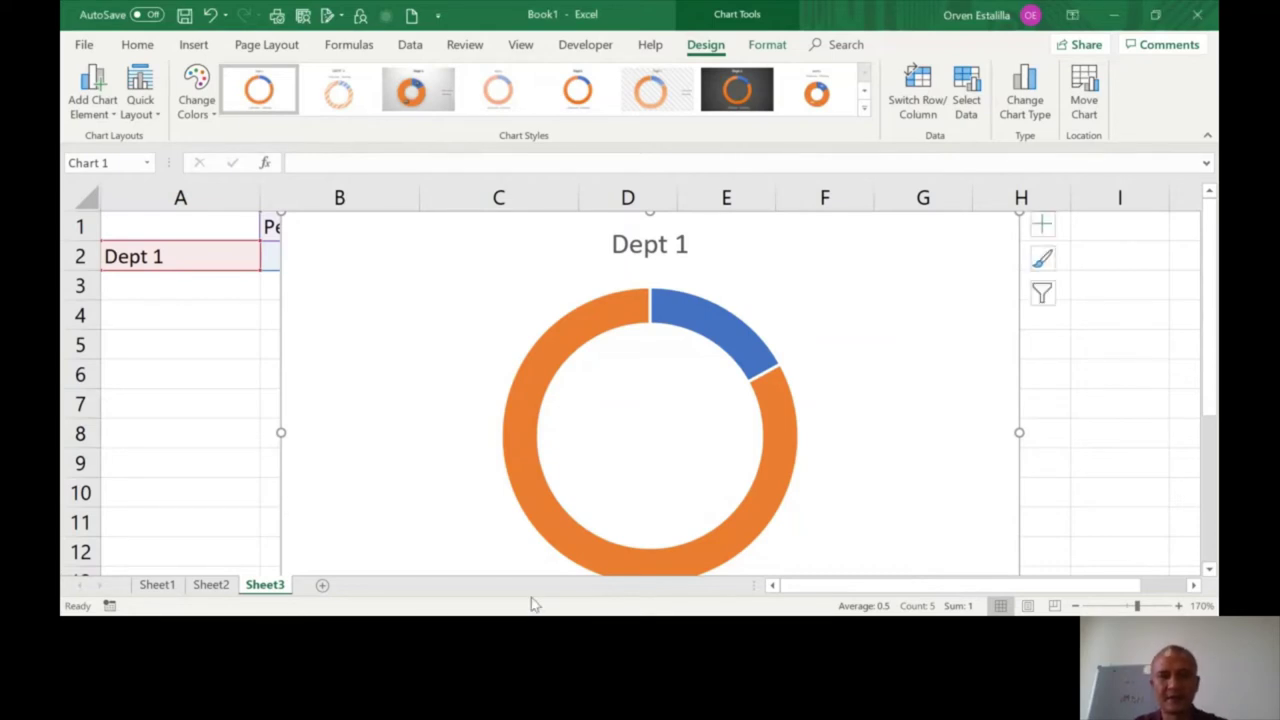
left_click(732, 347)
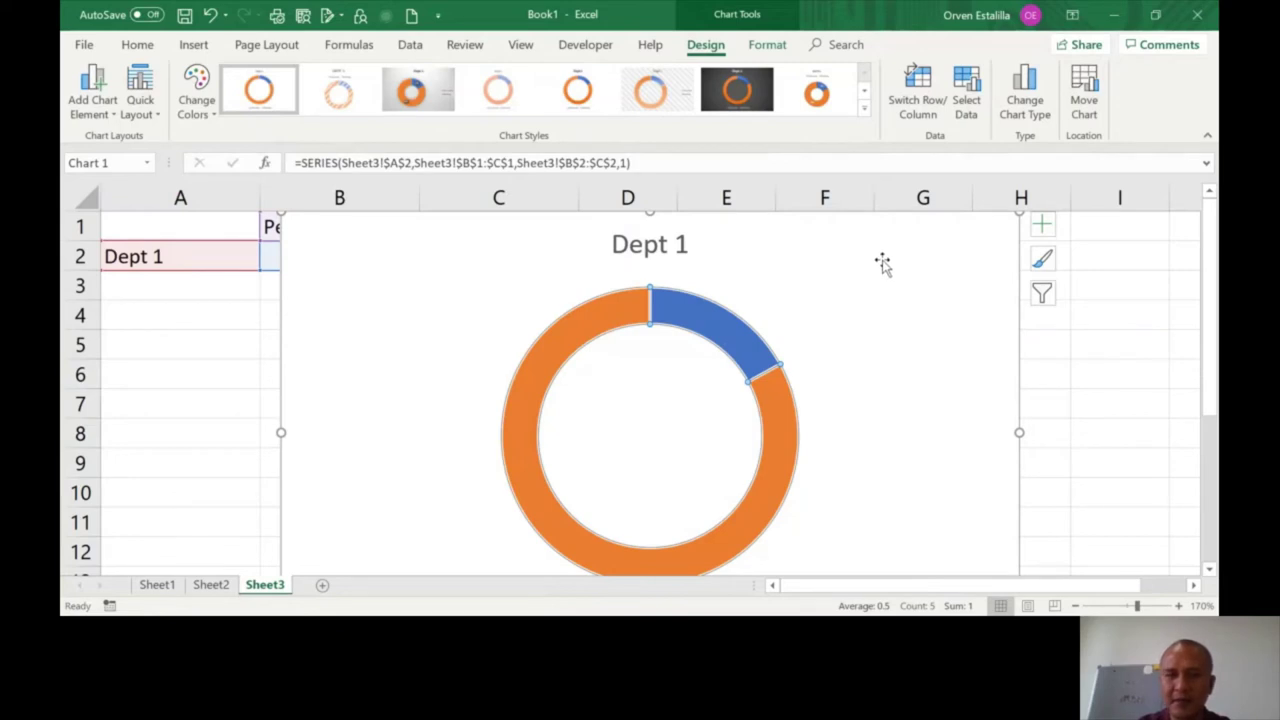
Step: Remove the legend from the Dept 1 doughnut chart, zooming the sheet out slightly
left_click(1075, 606)
left_click(1075, 606)
left_click(1075, 606)
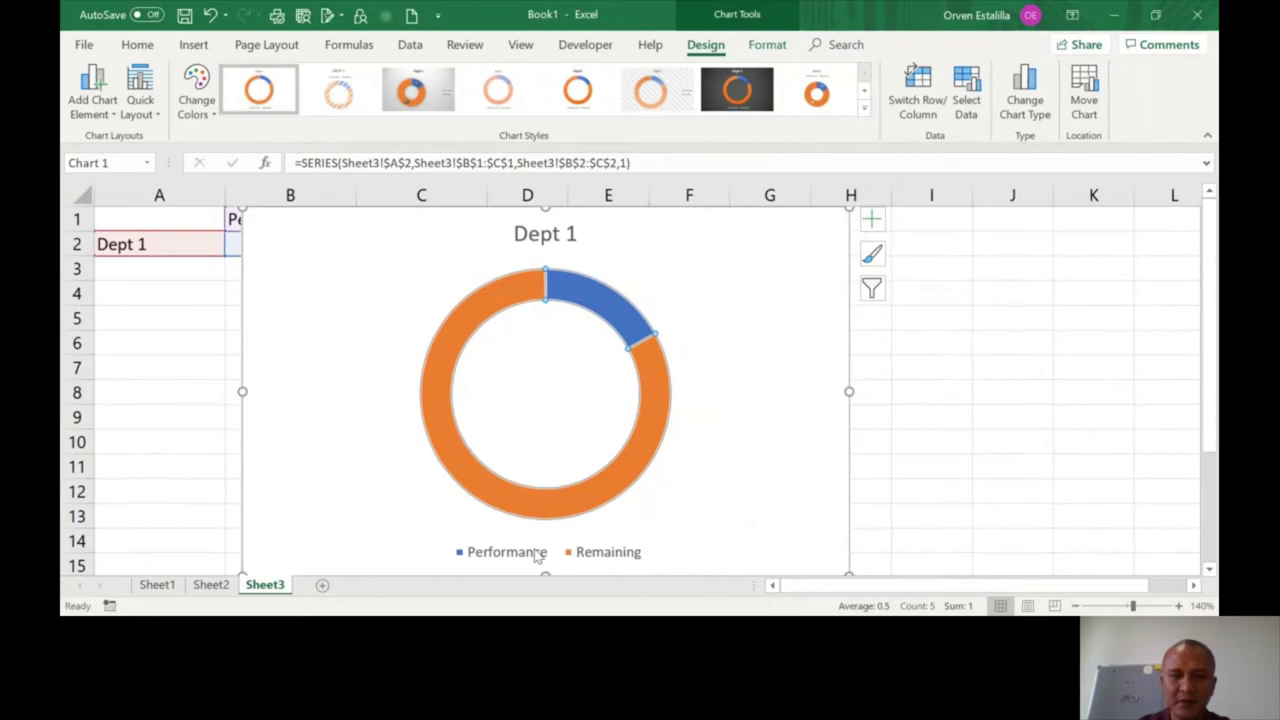
left_click(875, 224)
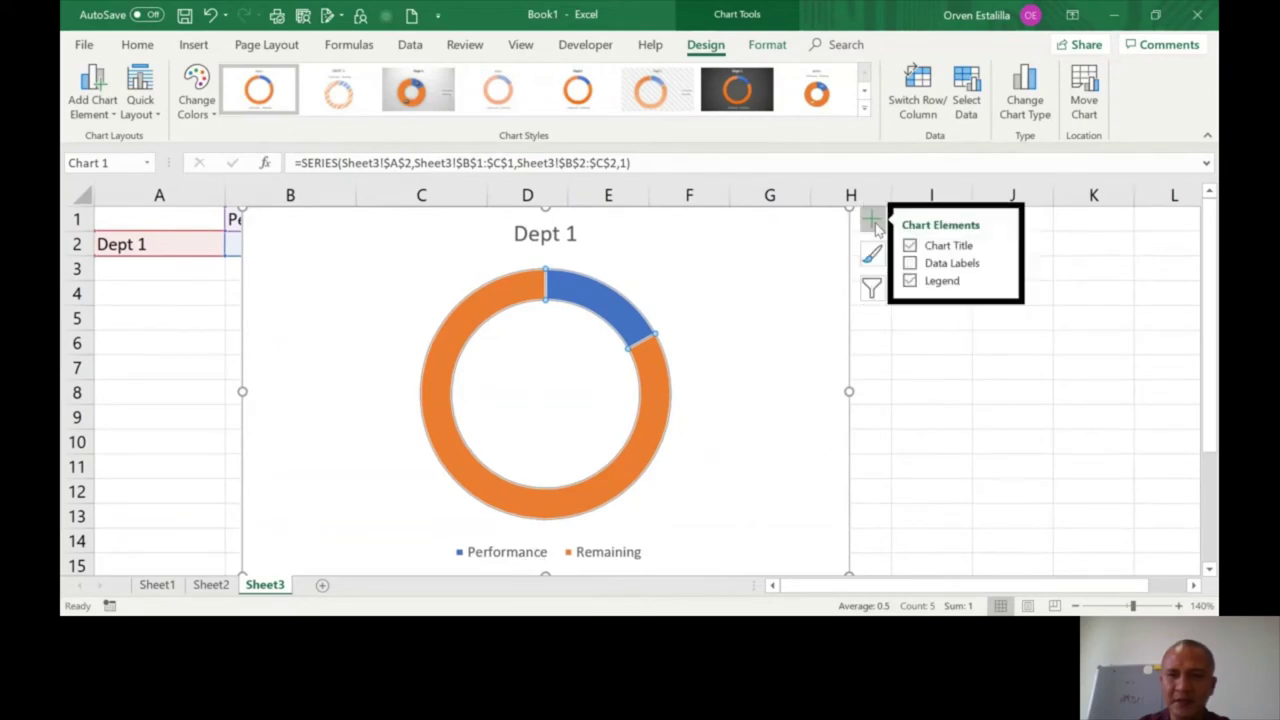
left_click(910, 281)
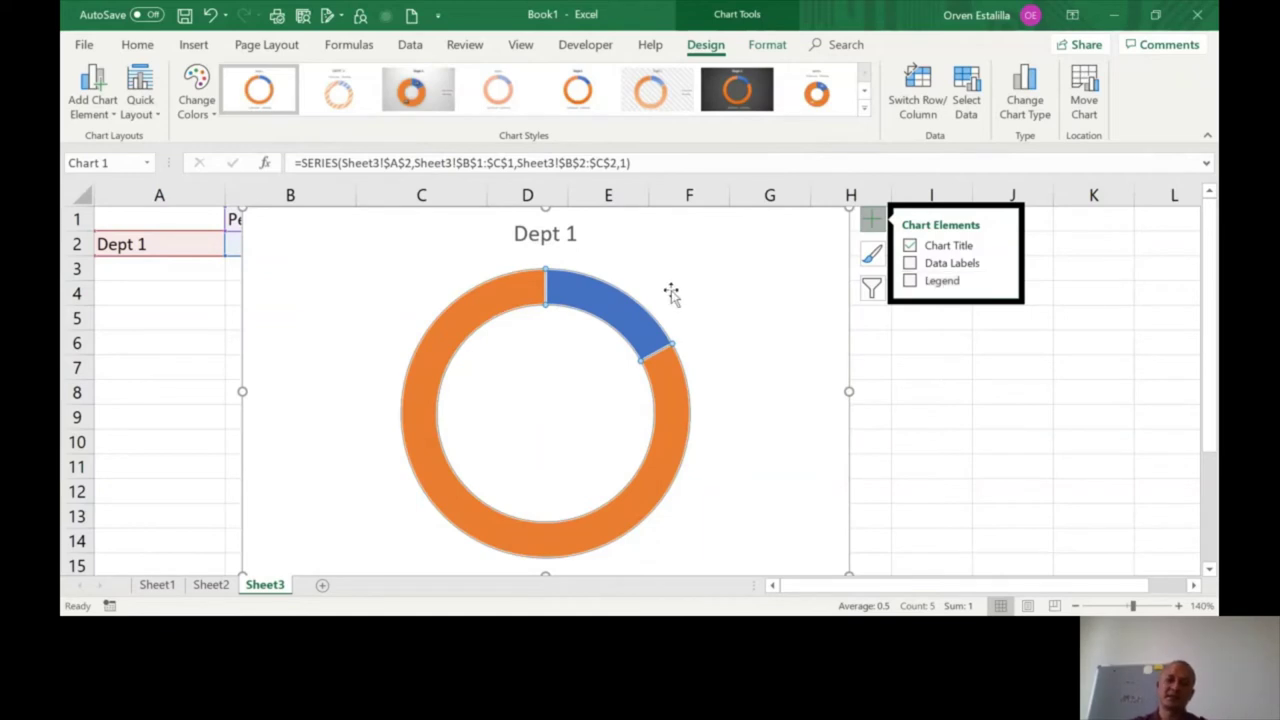
left_click(1075, 606)
left_click(746, 357)
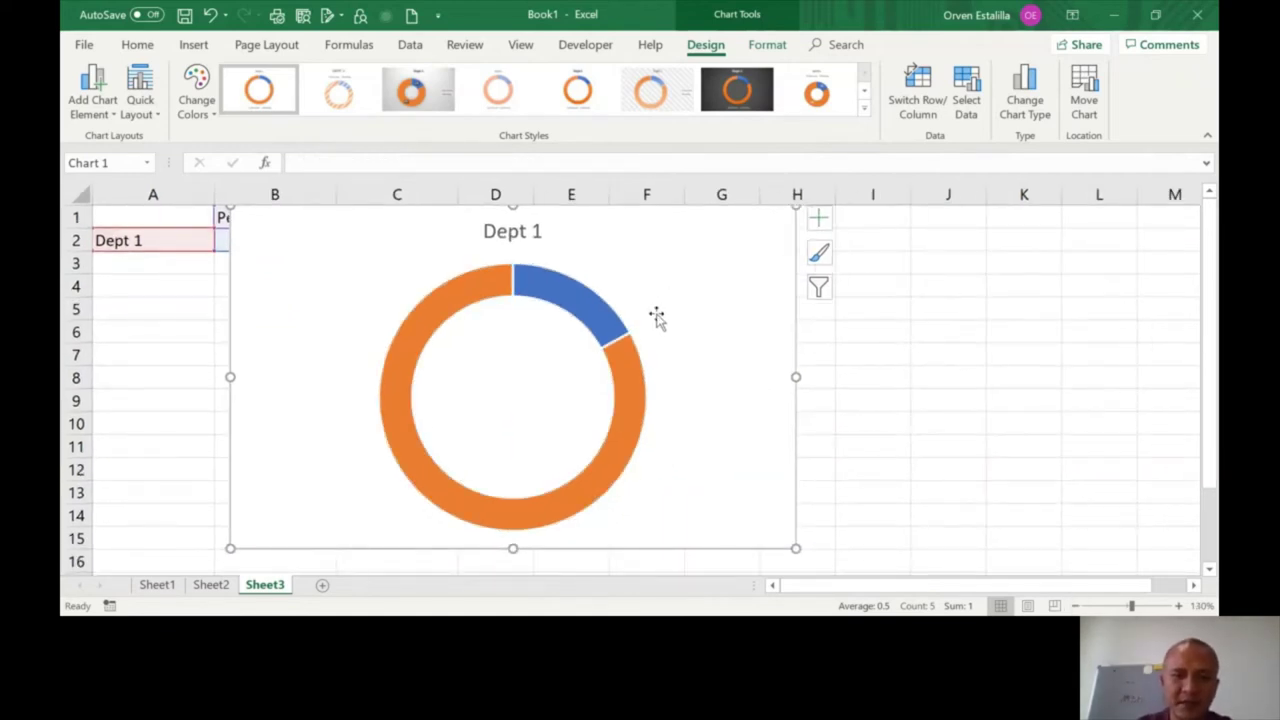
left_click(568, 296)
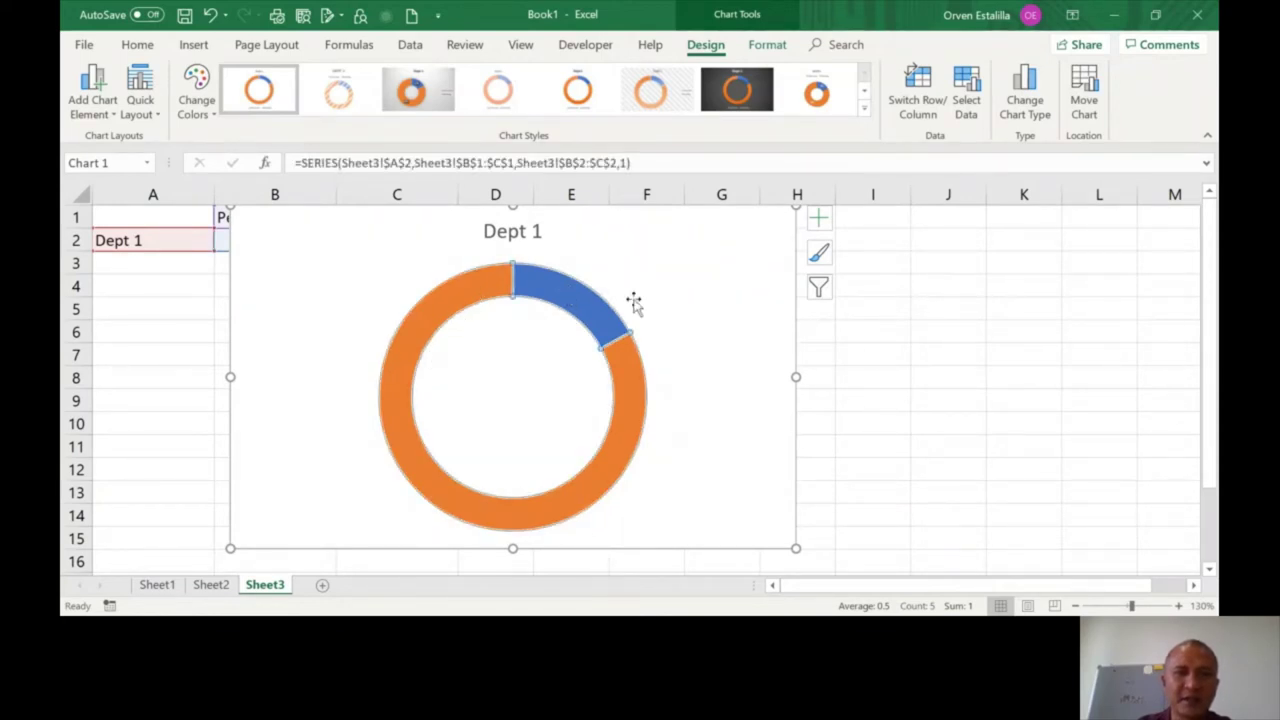
left_click(675, 282)
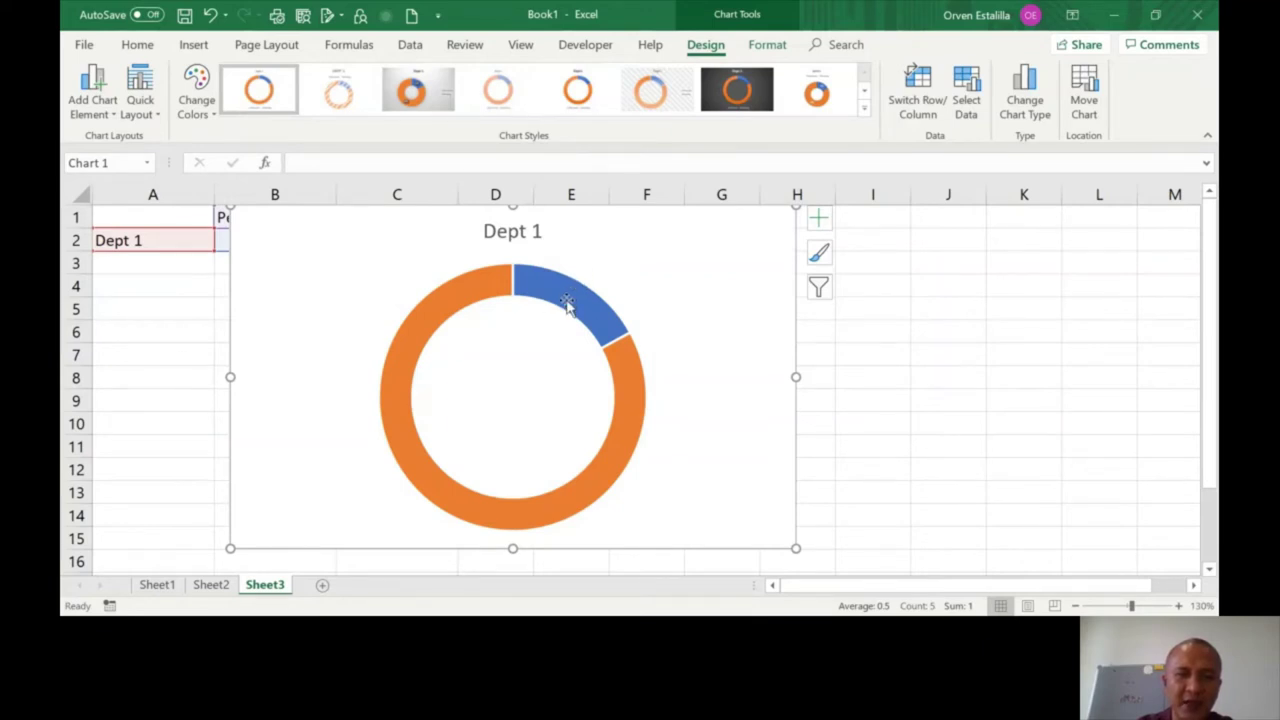
Step: Select only the blue Performance slice of the doughnut
double_click(567, 305)
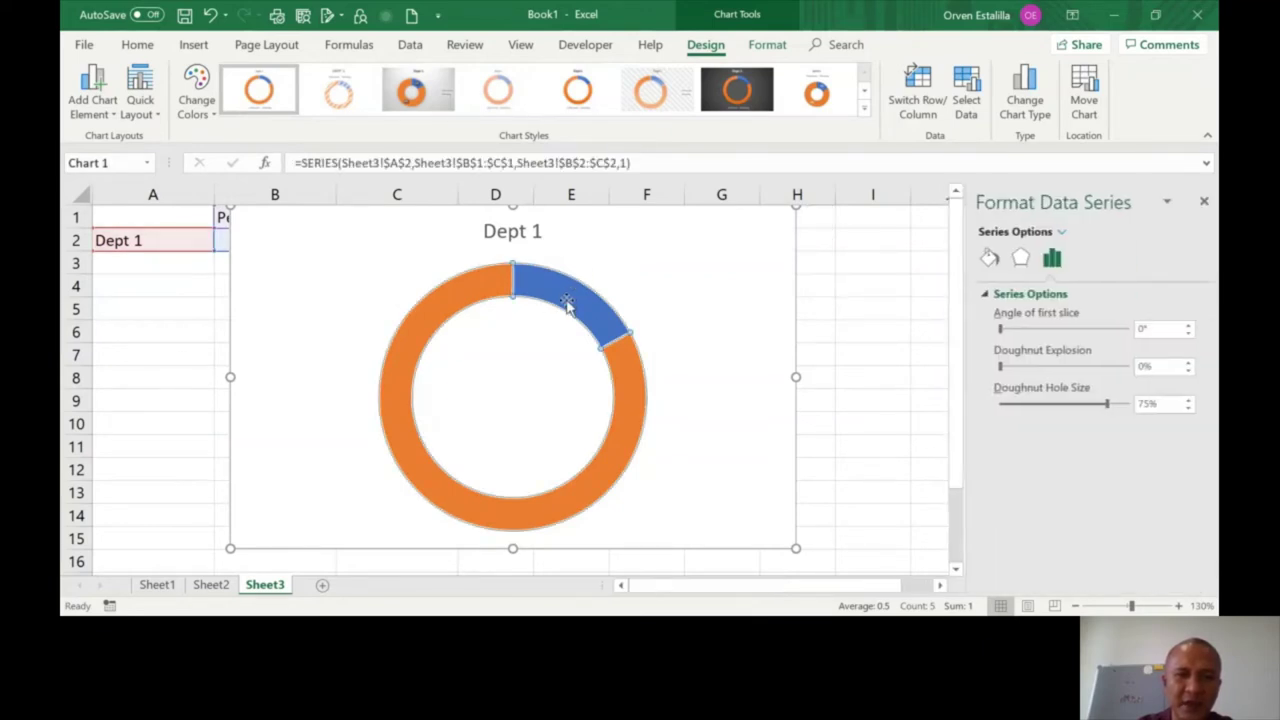
left_click(665, 262)
left_click(566, 296)
left_click(567, 297)
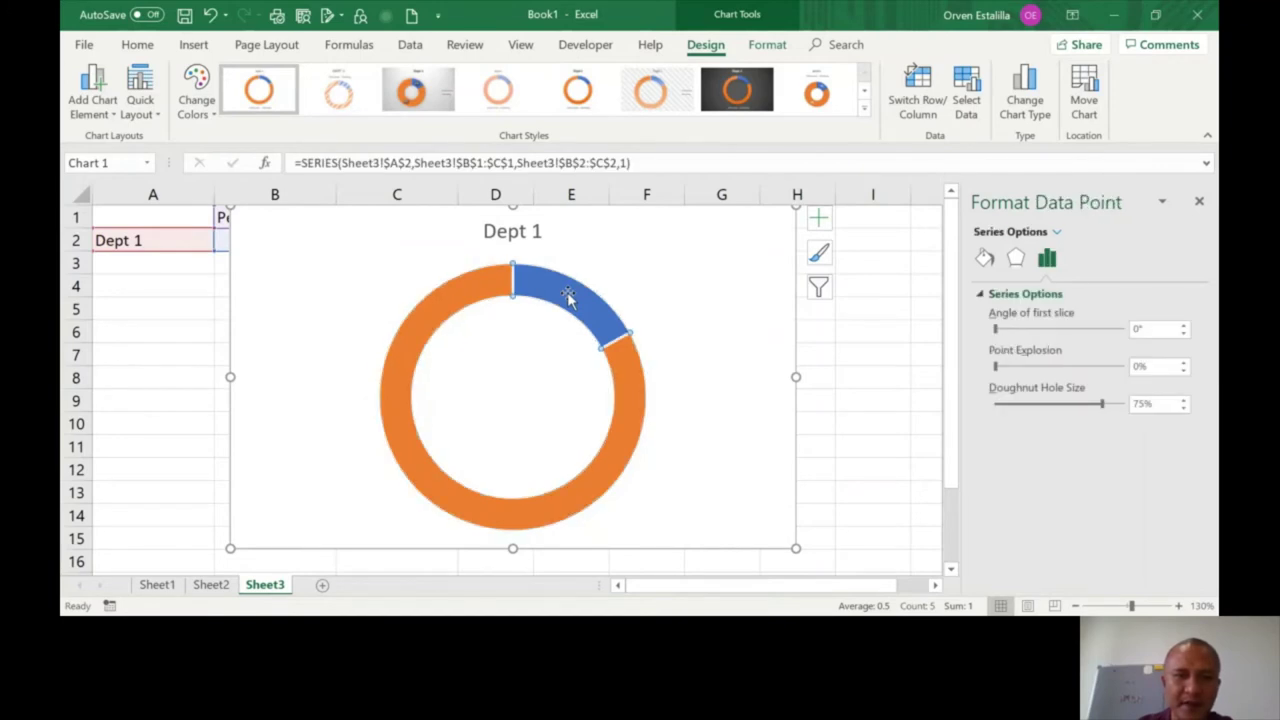
left_click(651, 240)
left_click(578, 300)
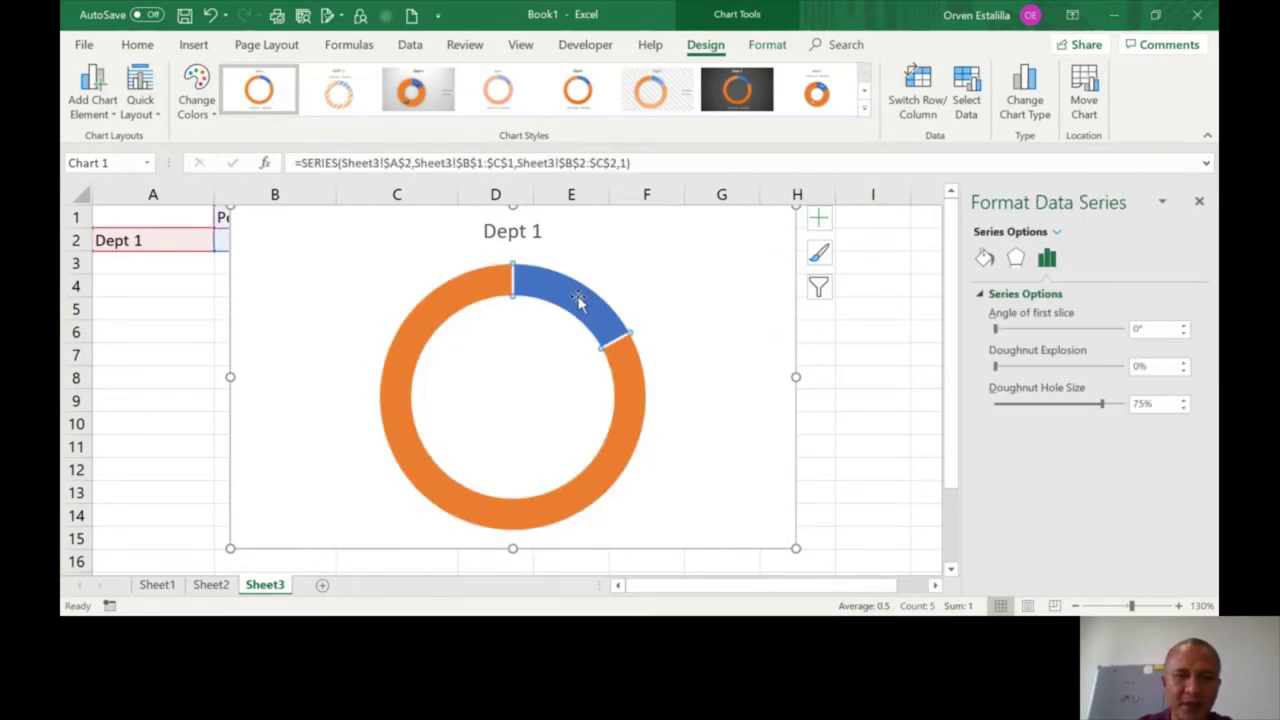
left_click(578, 300)
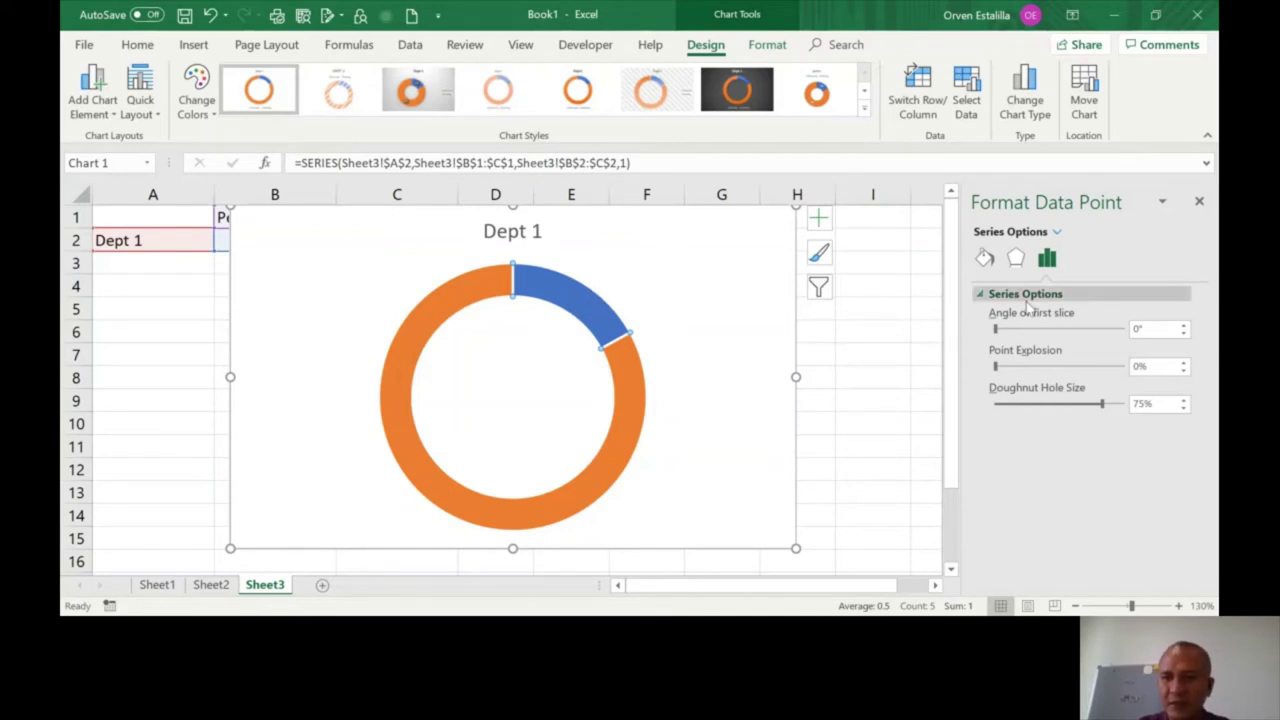
Step: Apply a glow preset to the blue slice and set its glow colour to dark gray
left_click(1015, 258)
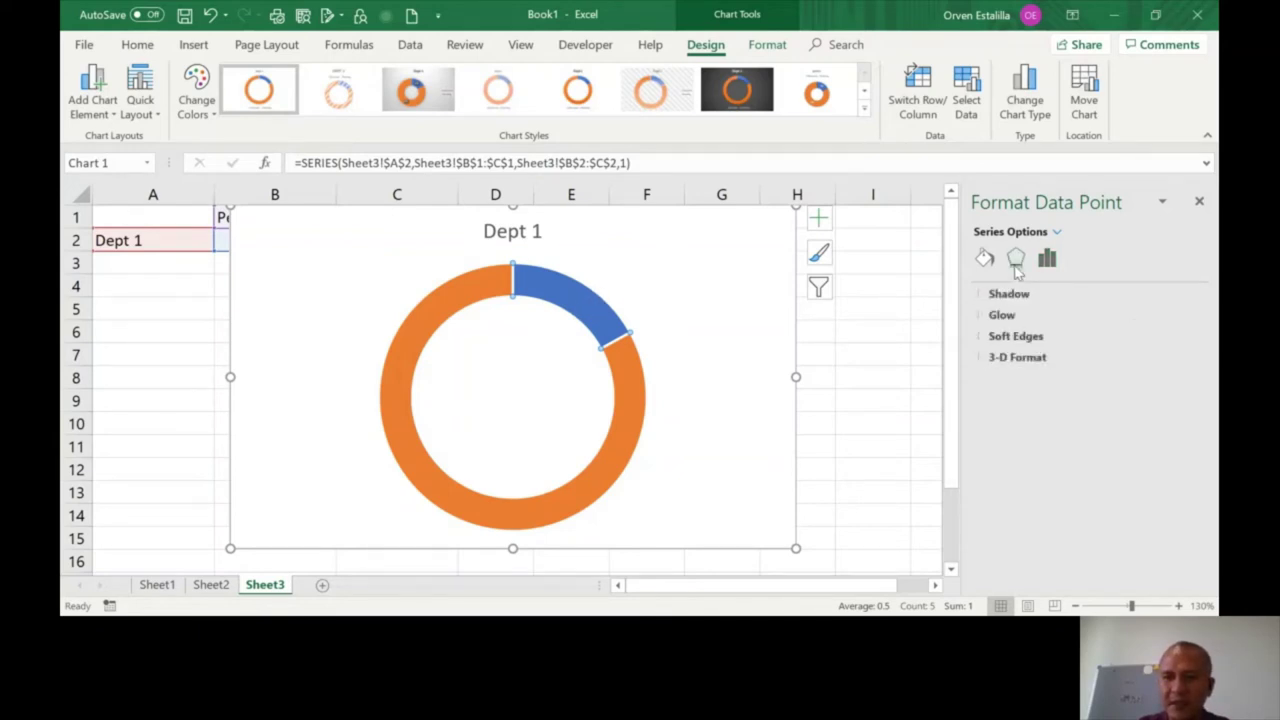
left_click(984, 316)
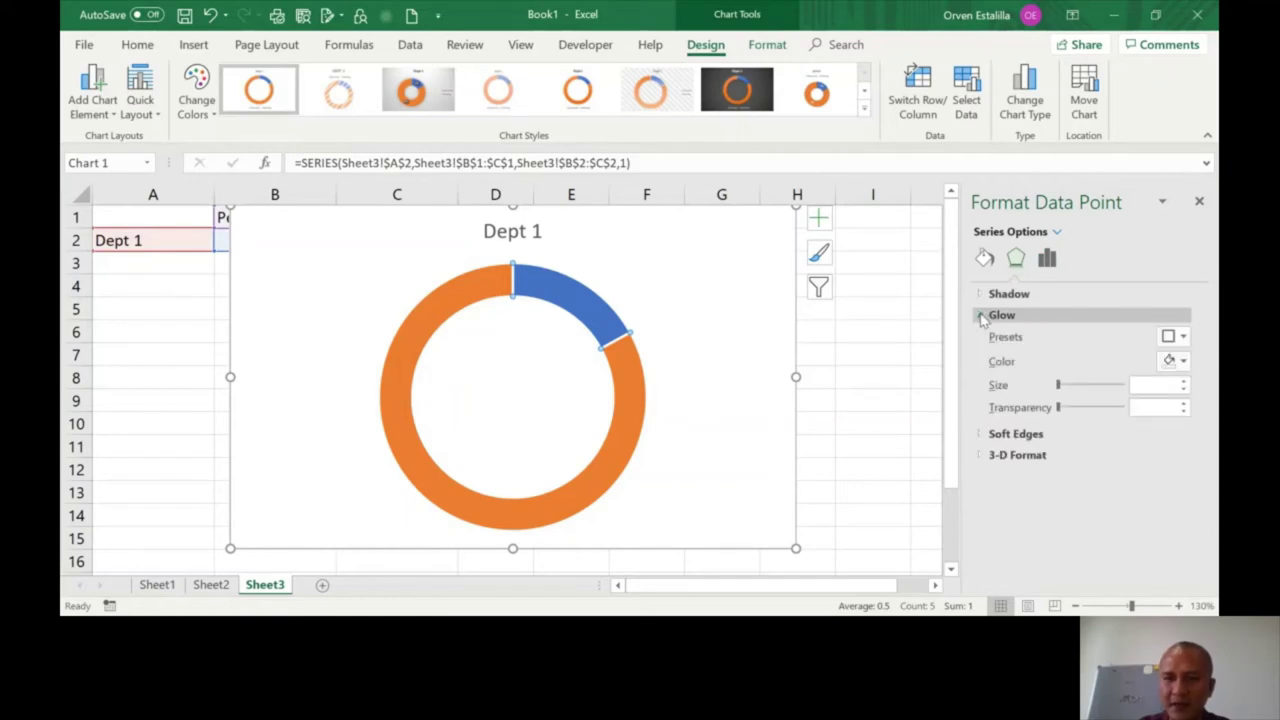
left_click(1183, 338)
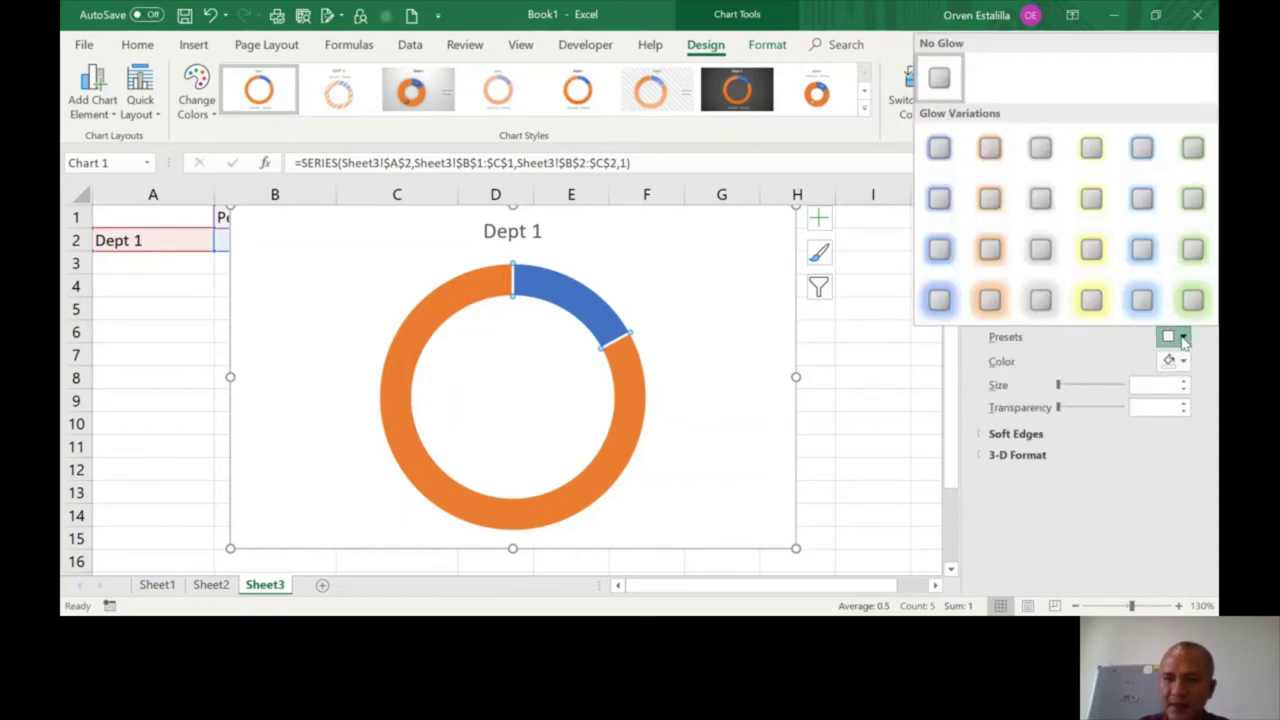
left_click(1093, 299)
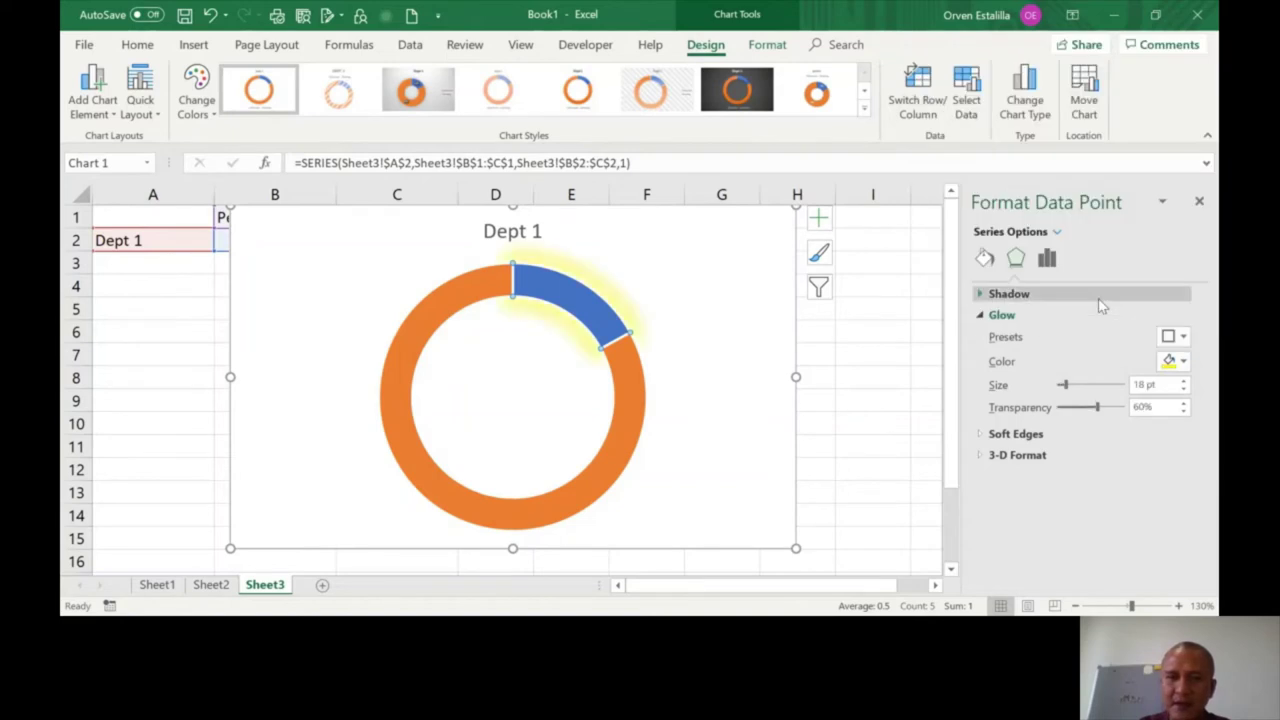
left_click(1182, 362)
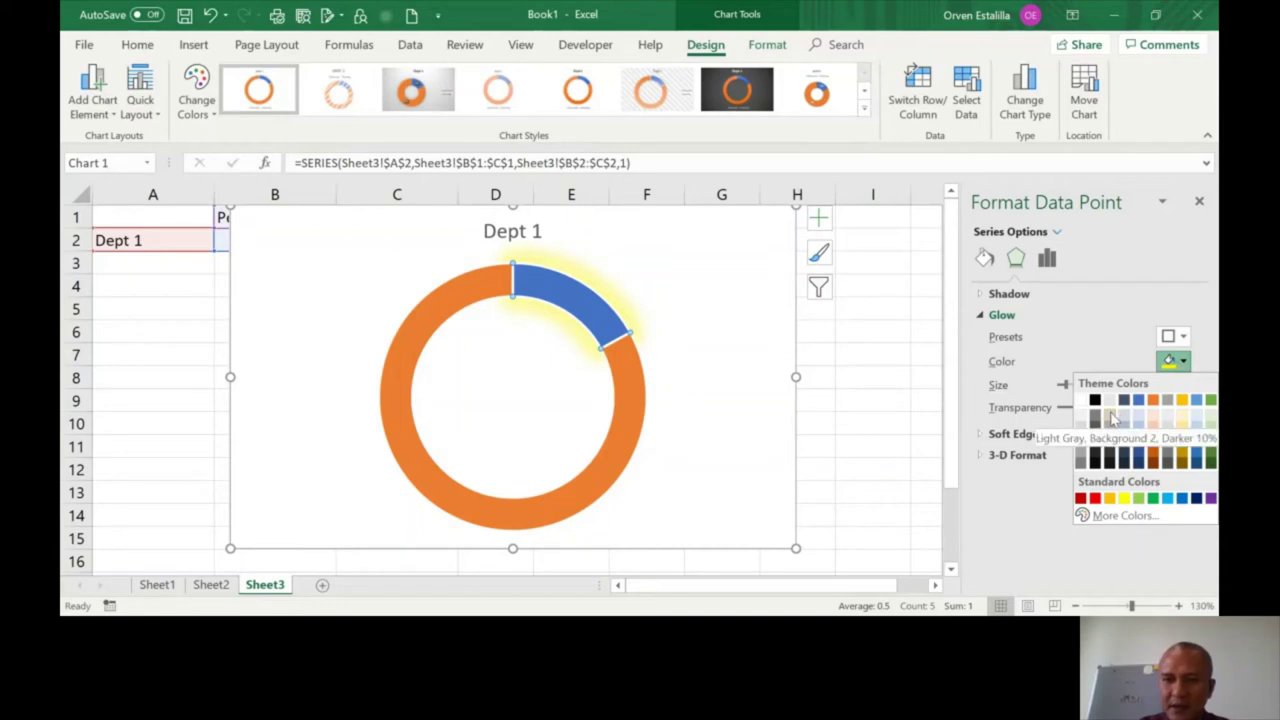
left_click(1111, 417)
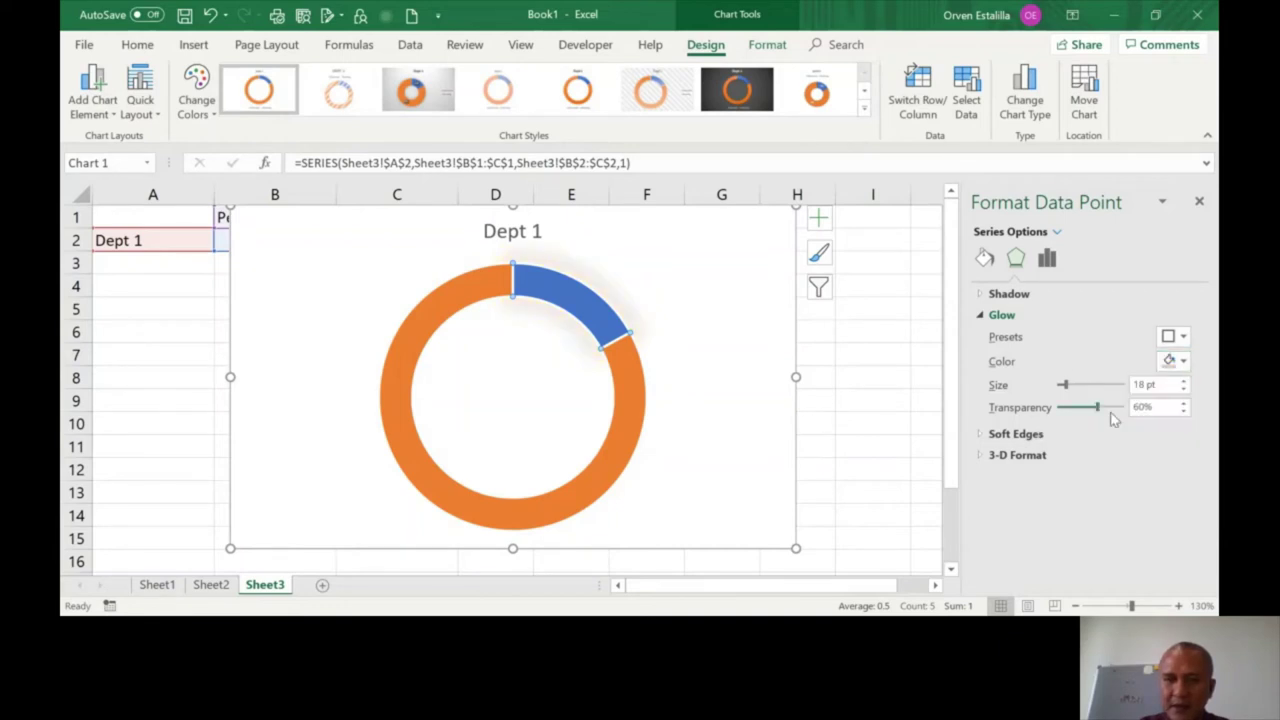
left_click(1182, 361)
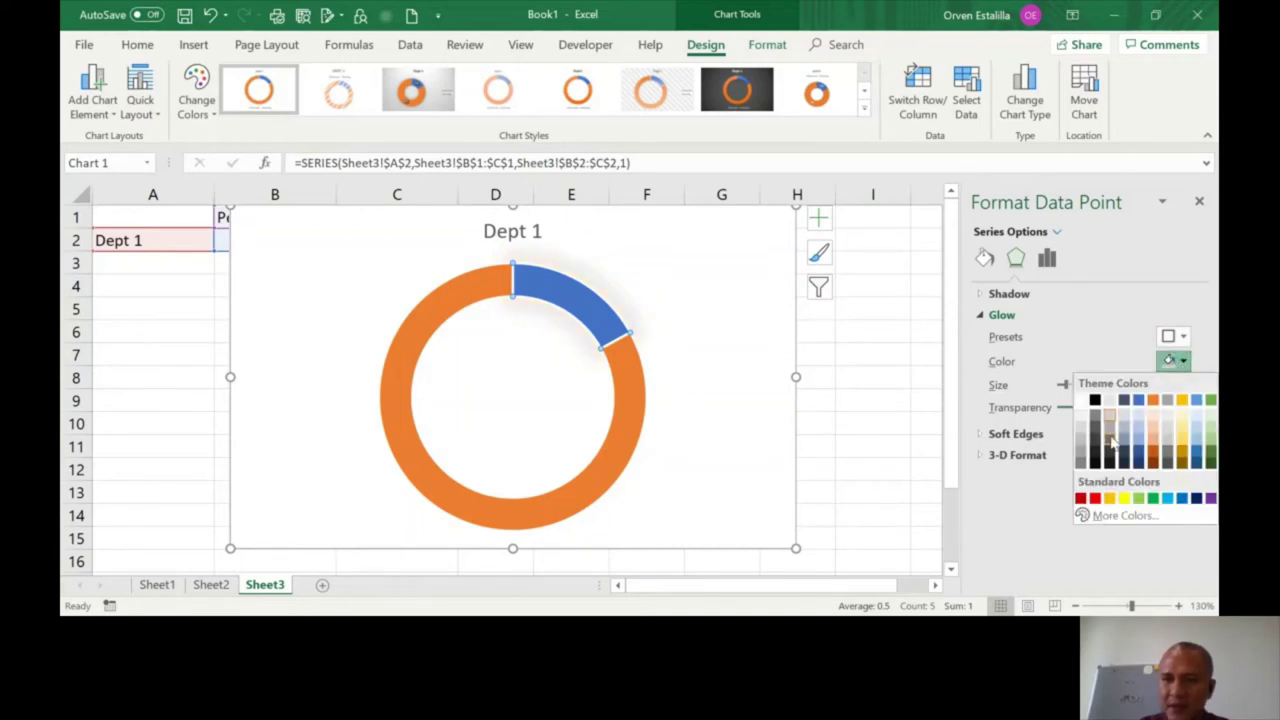
left_click(1109, 442)
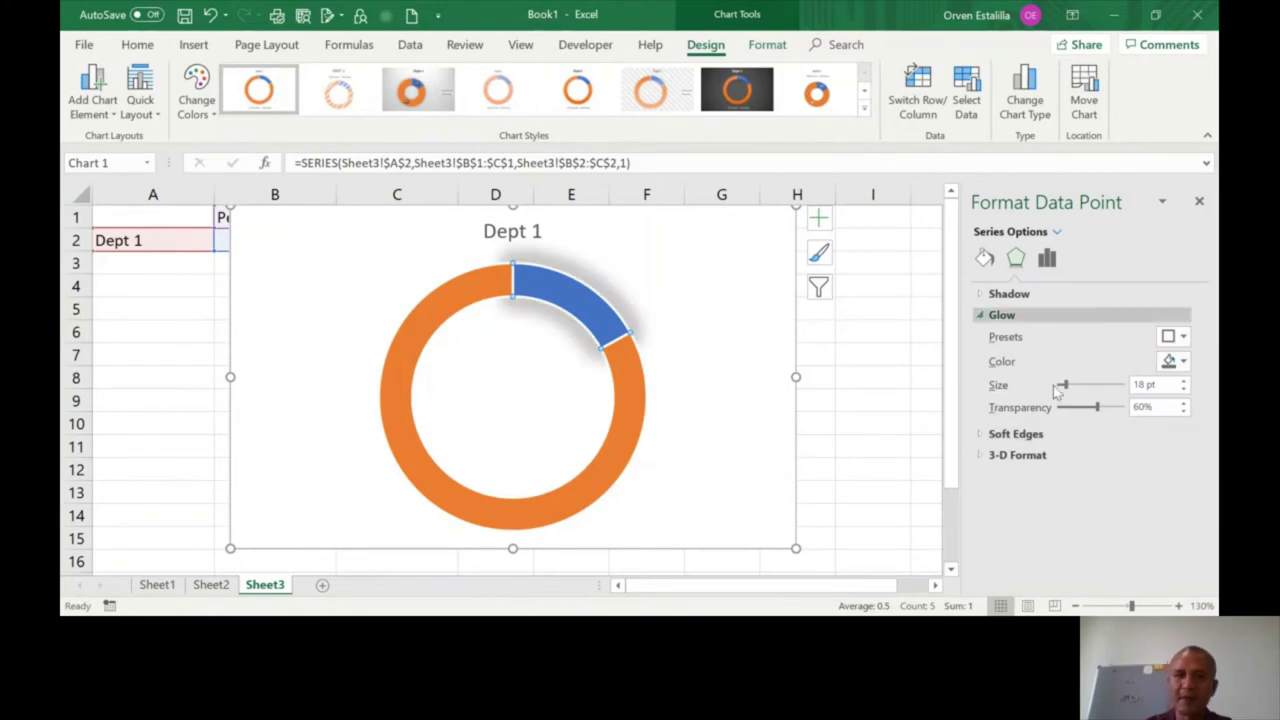
Step: Try a soft edge preset on the blue slice and soften its edges further
left_click(1016, 434)
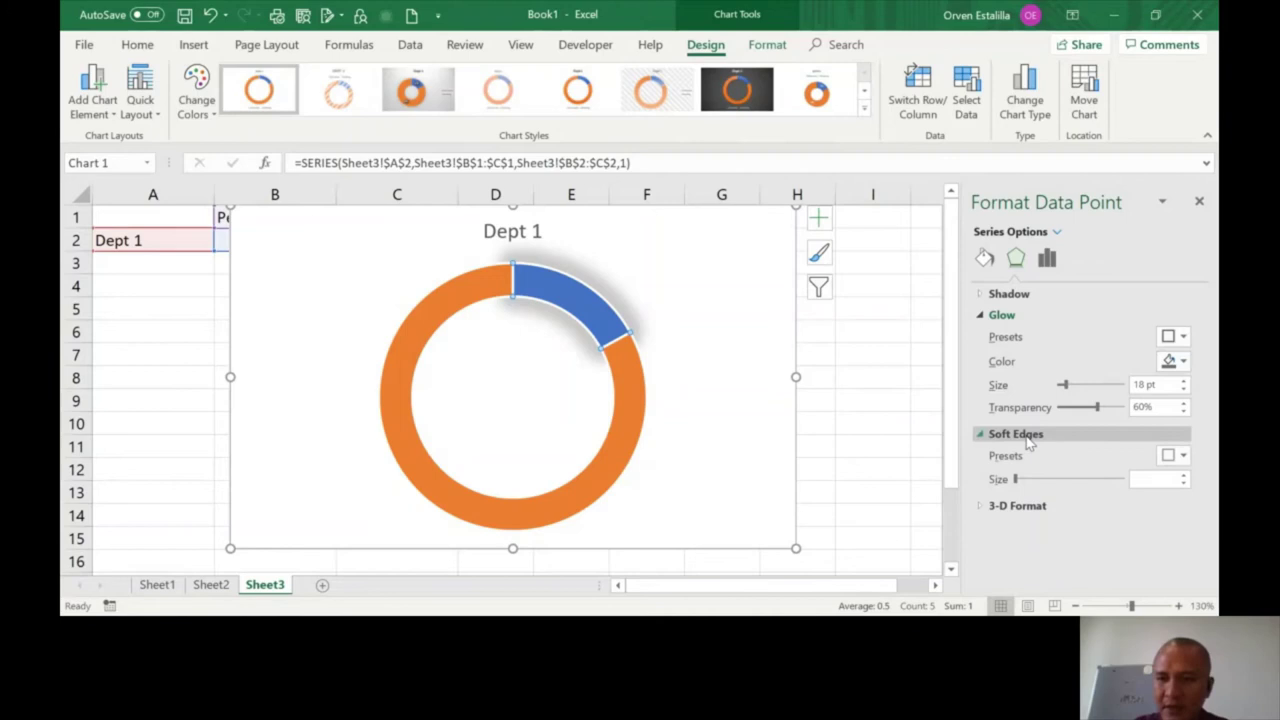
left_click(1175, 455)
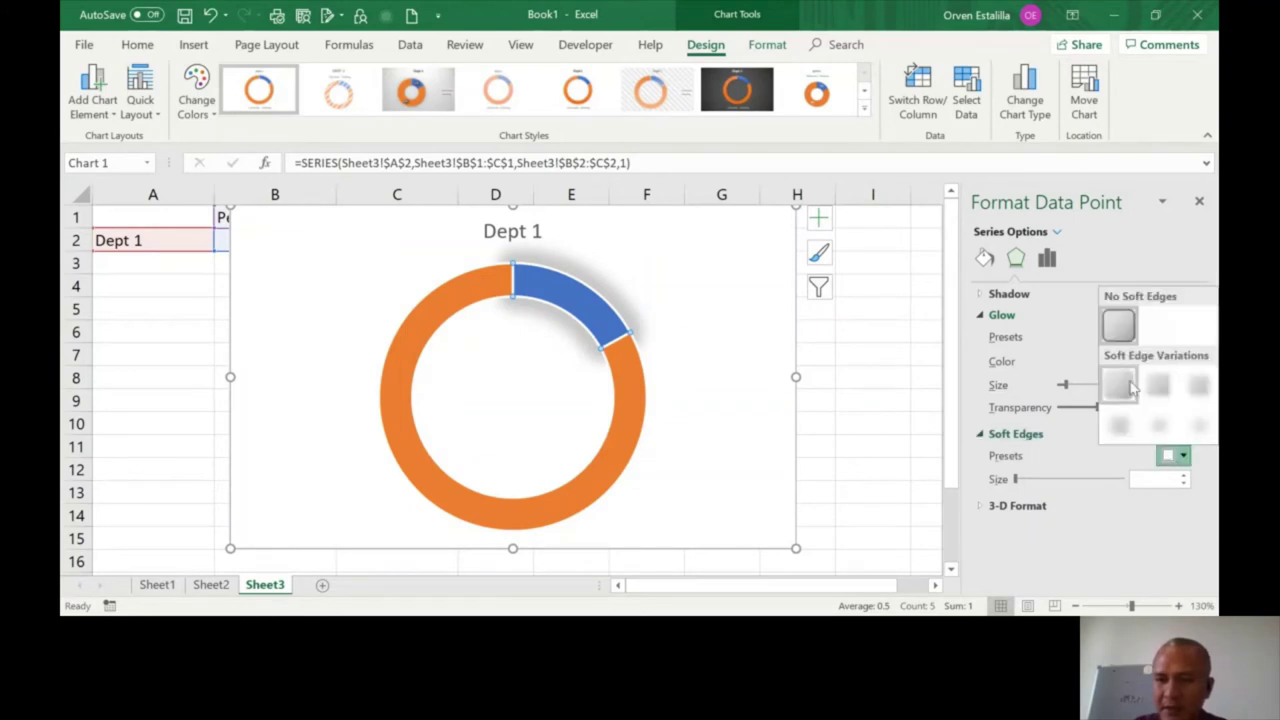
left_click(1130, 384)
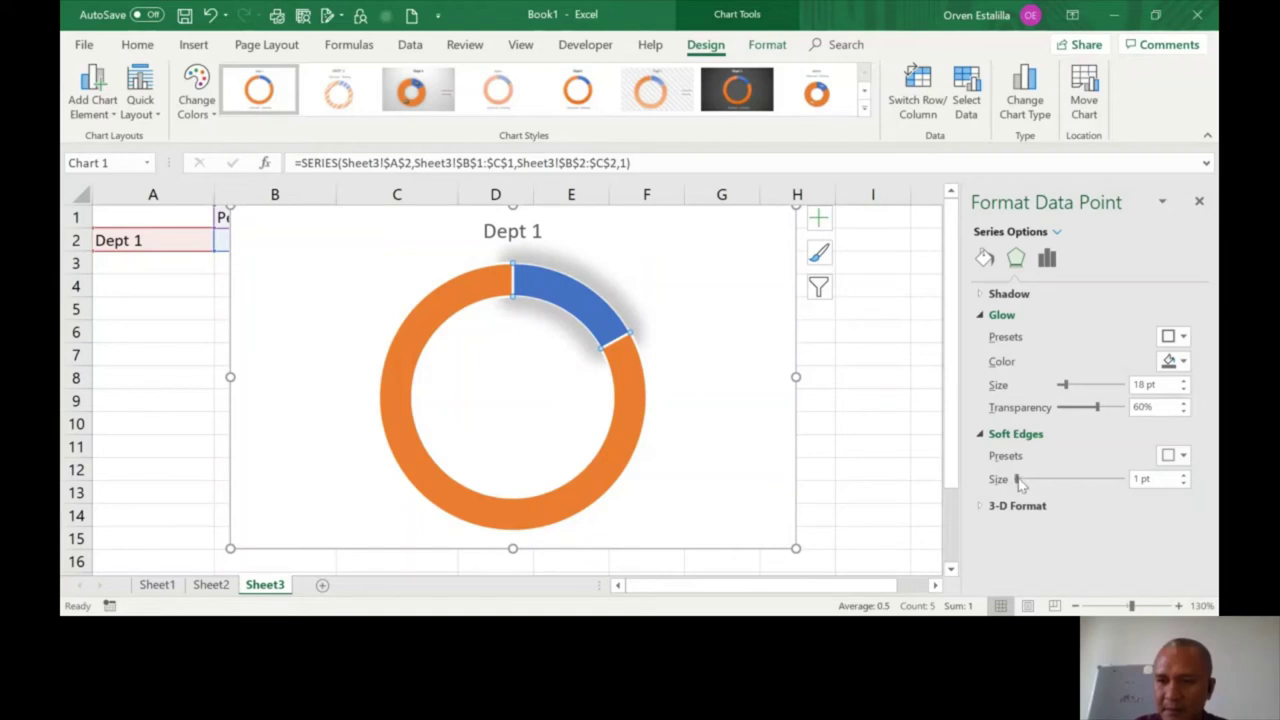
left_click_drag(1049, 481, 984, 486)
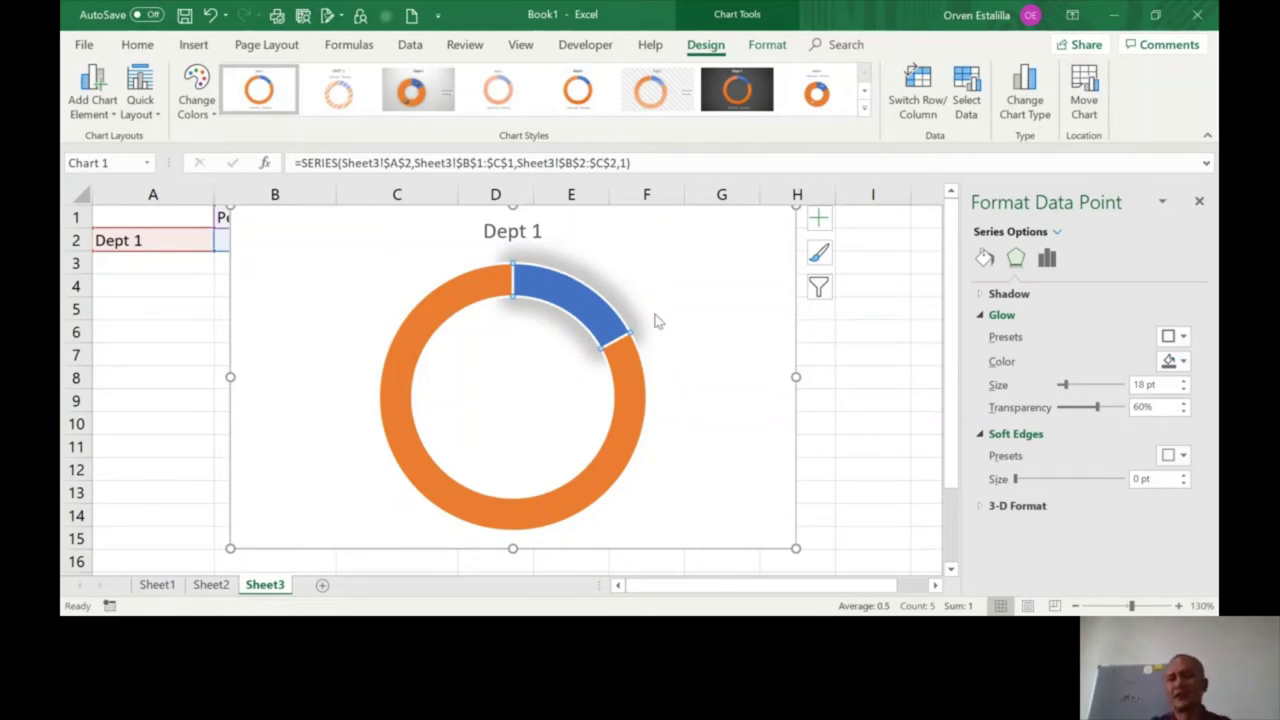
left_click(1180, 338)
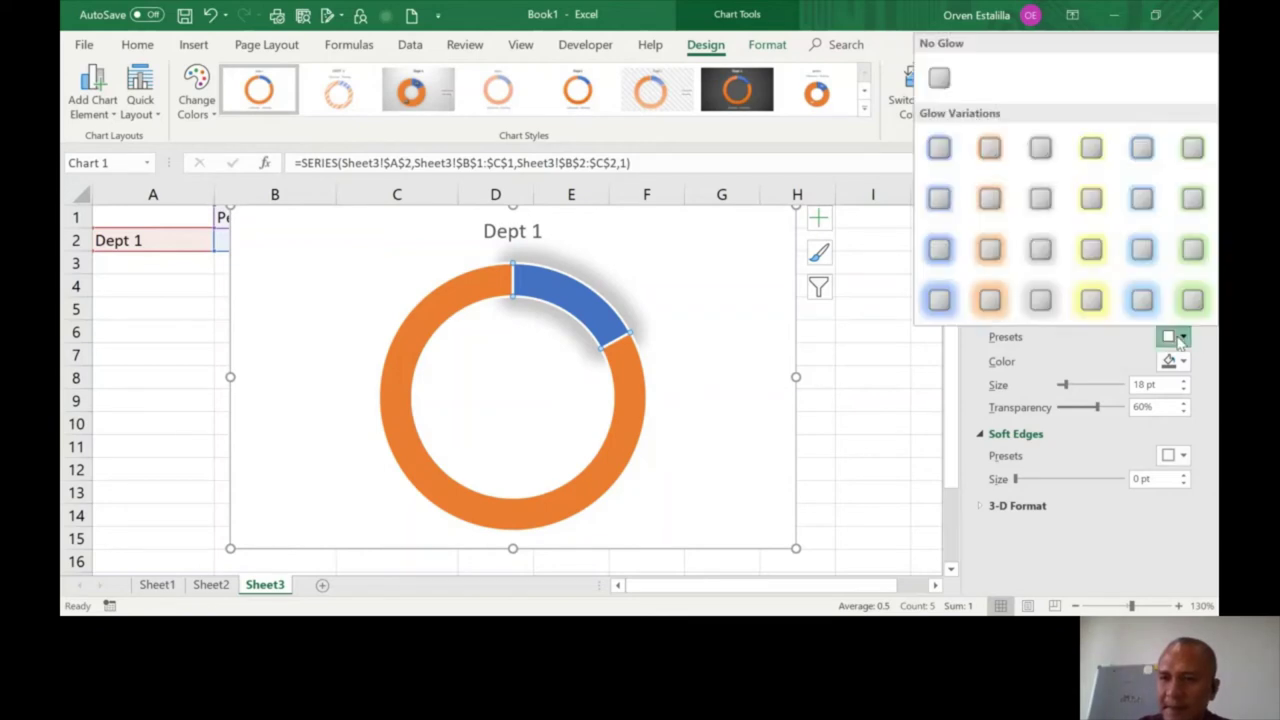
left_click(1180, 338)
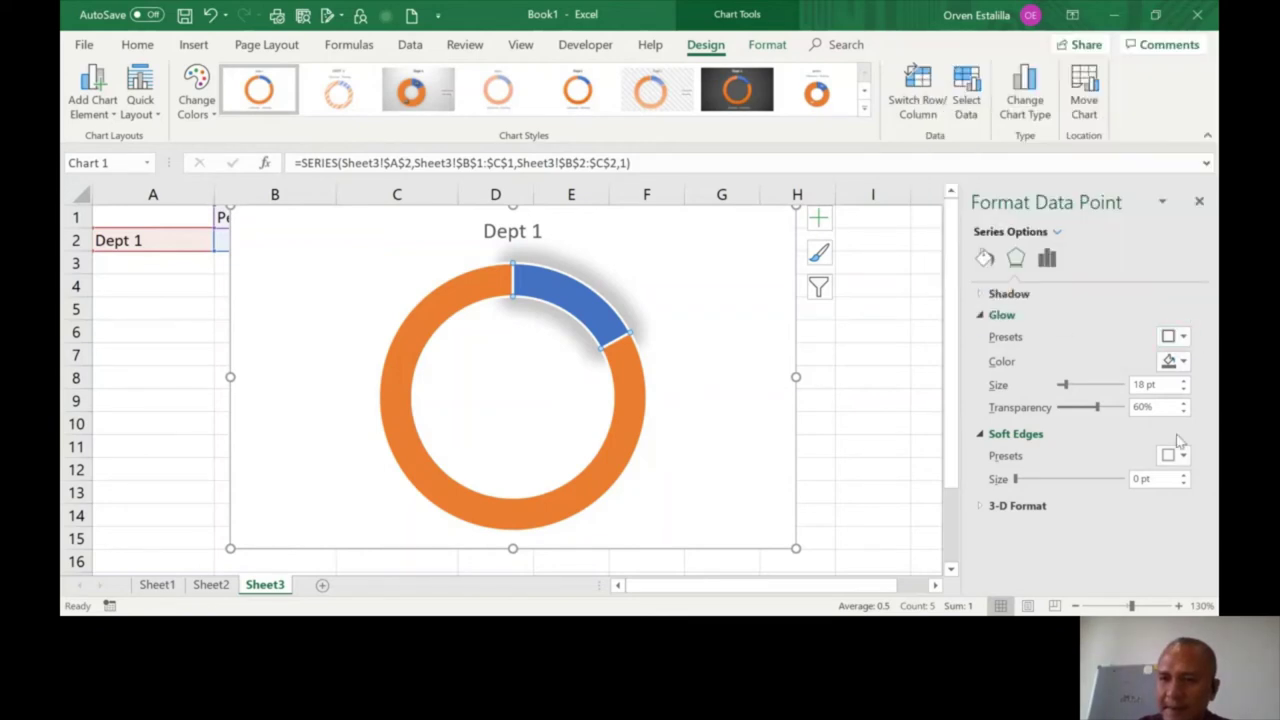
left_click(980, 296)
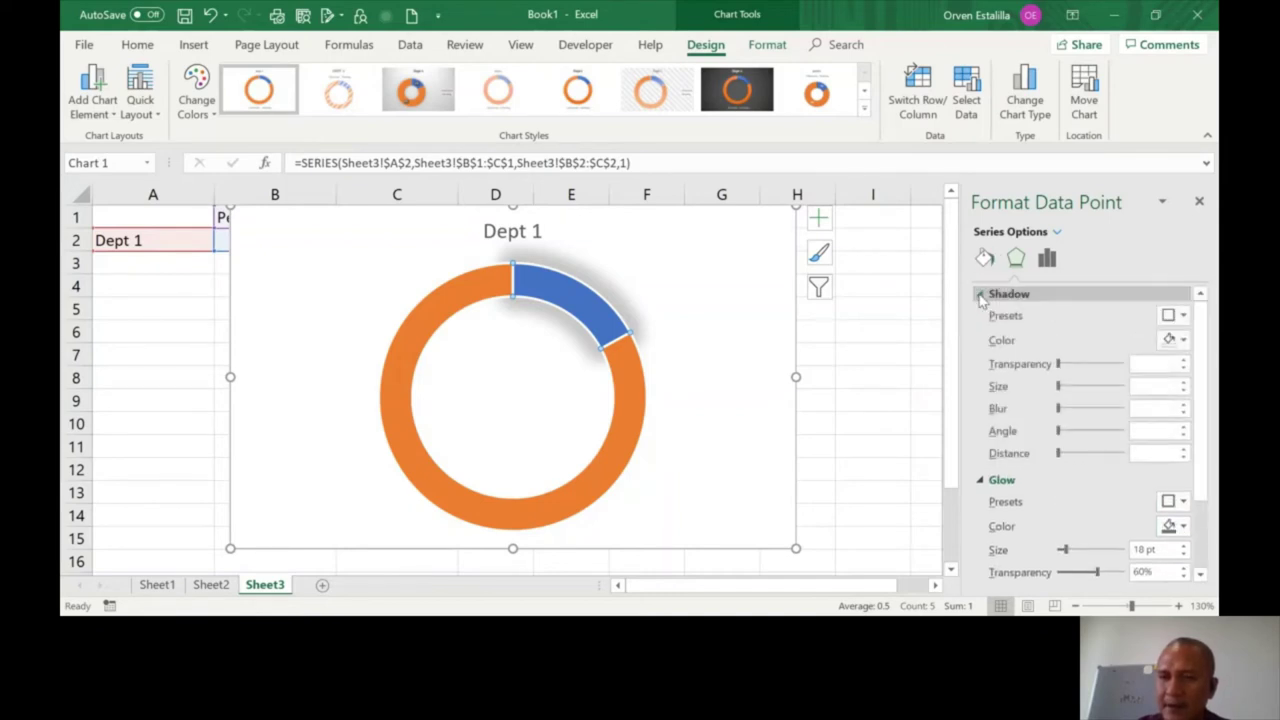
left_click(1177, 318)
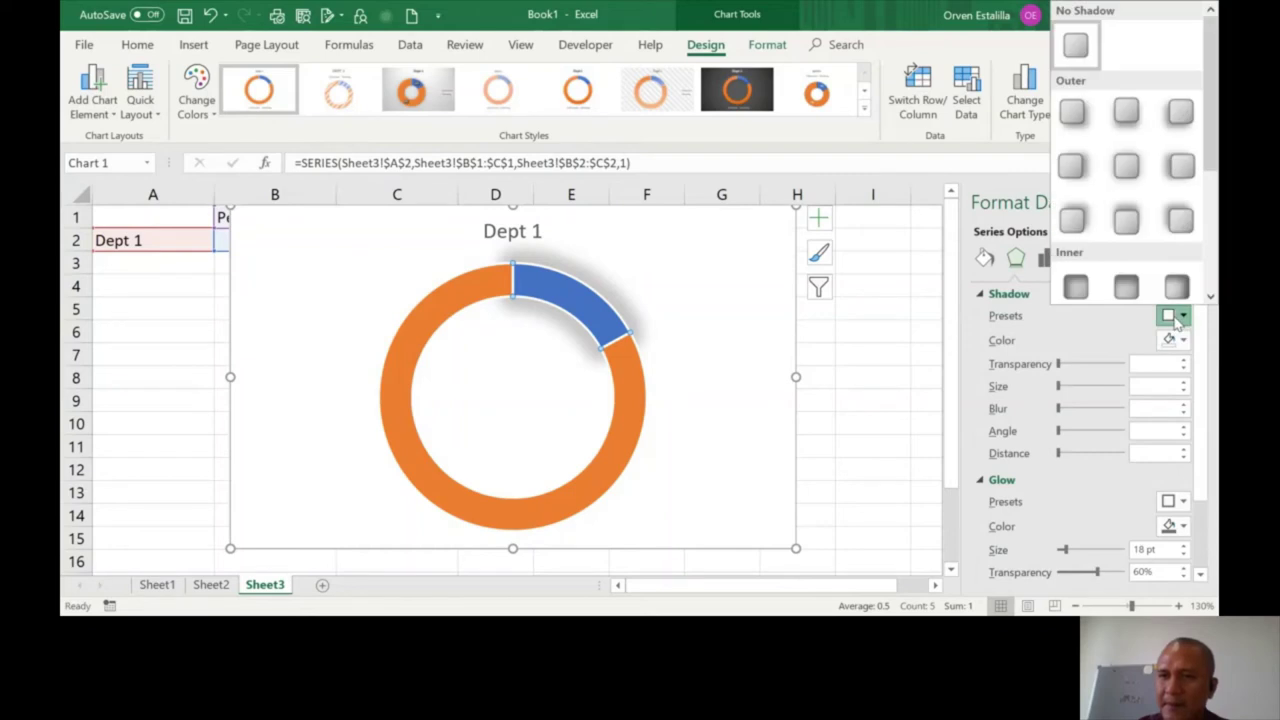
left_click(1075, 287)
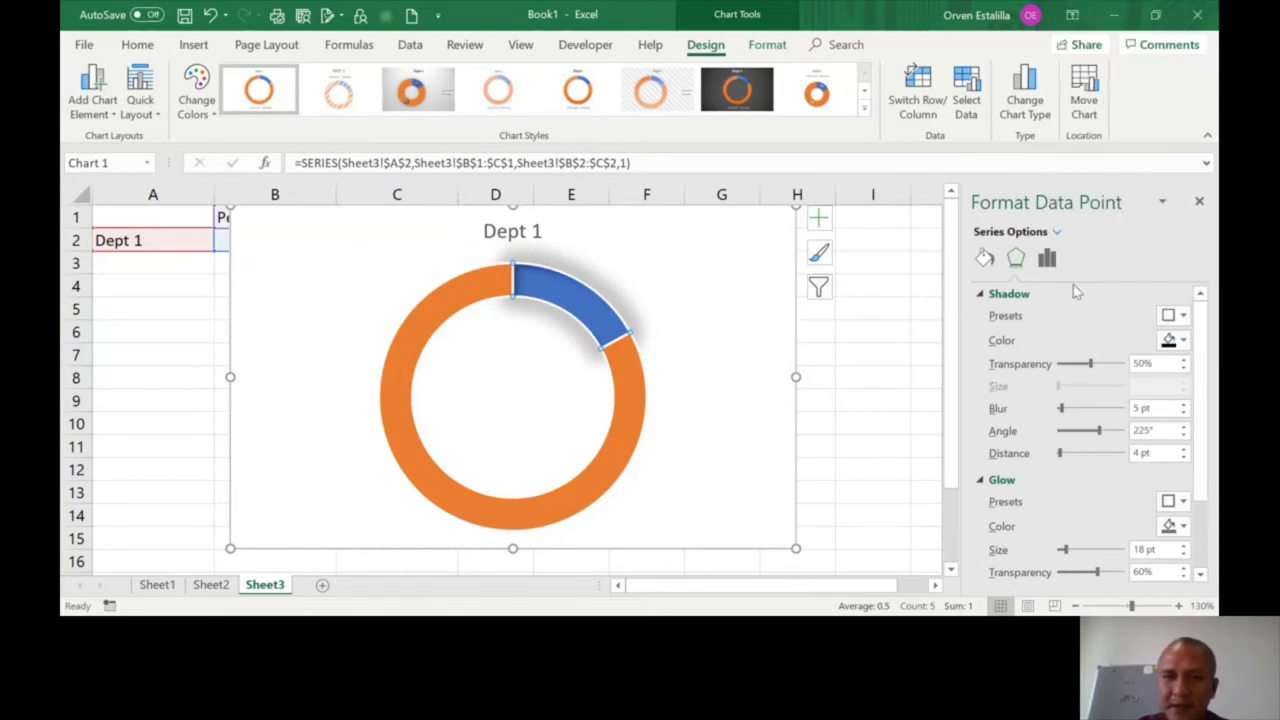
left_click(1177, 316)
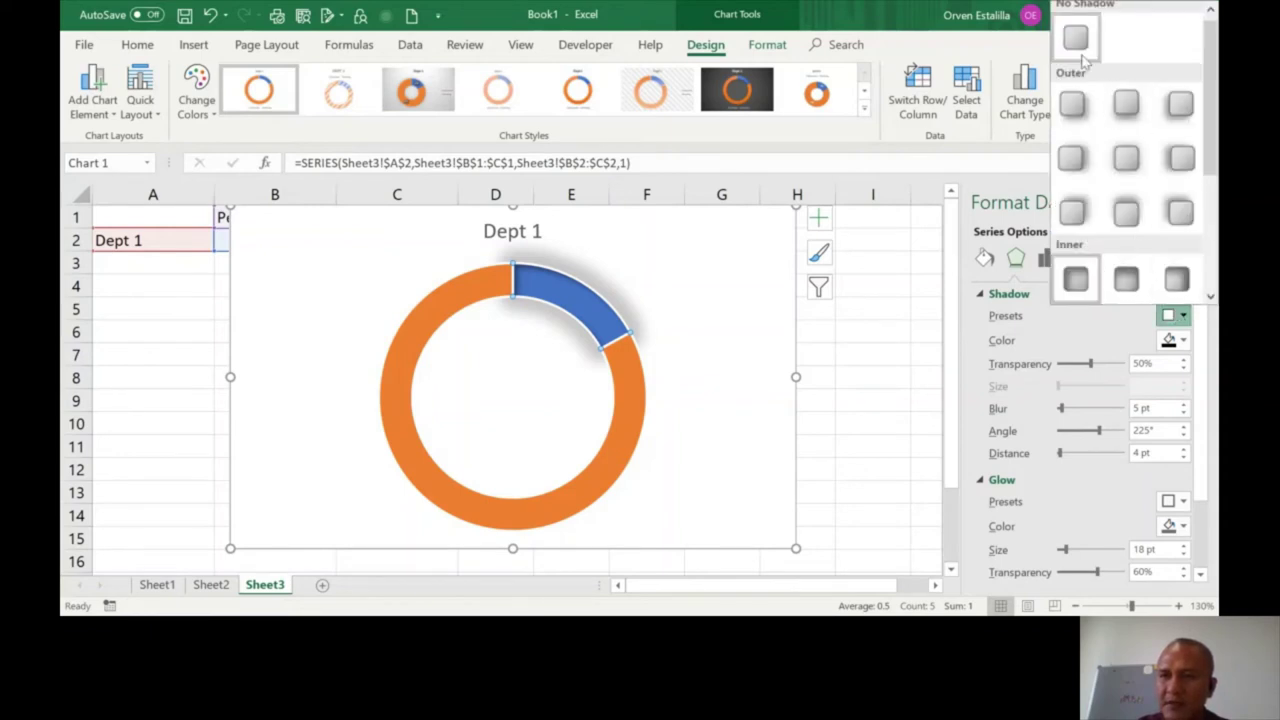
left_click(1077, 45)
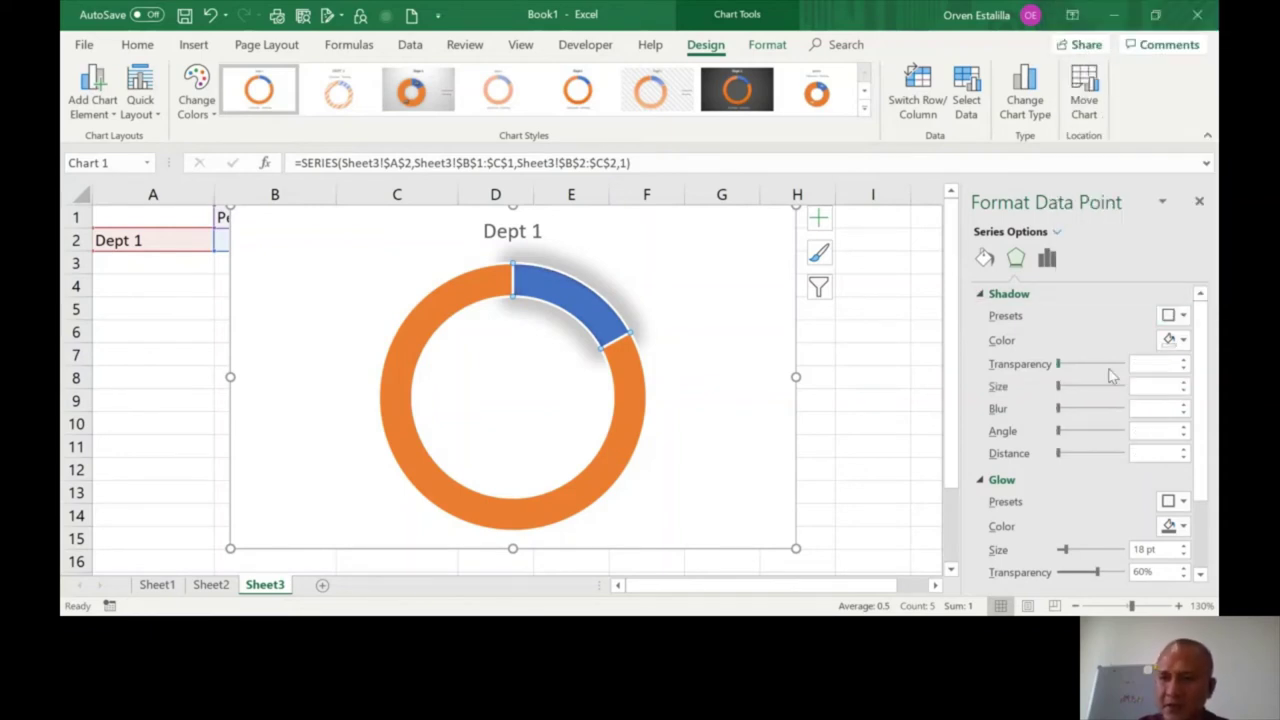
left_click(982, 296)
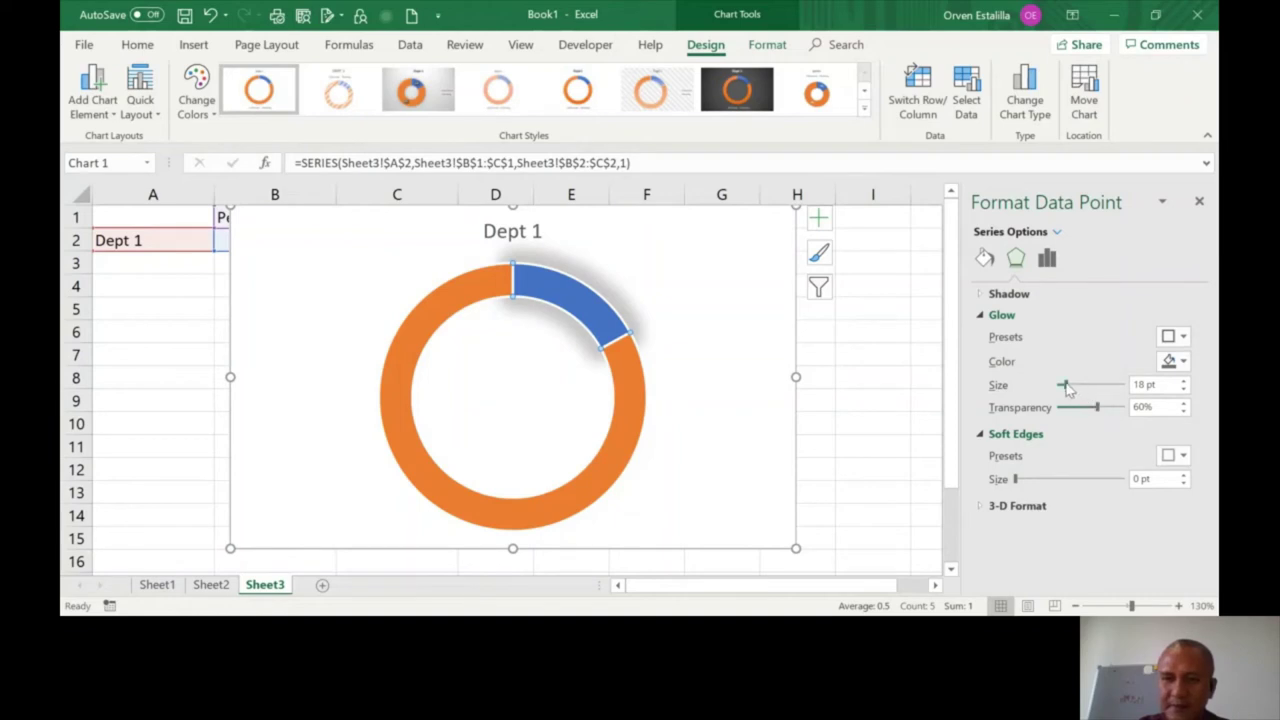
Step: Reduce the blue slice's glow to 10 pt and change its colour to blue
mouse_move(1068, 389)
left_mouse_down()
mouse_move(1097, 389)
mouse_move(1066, 393)
left_mouse_up()
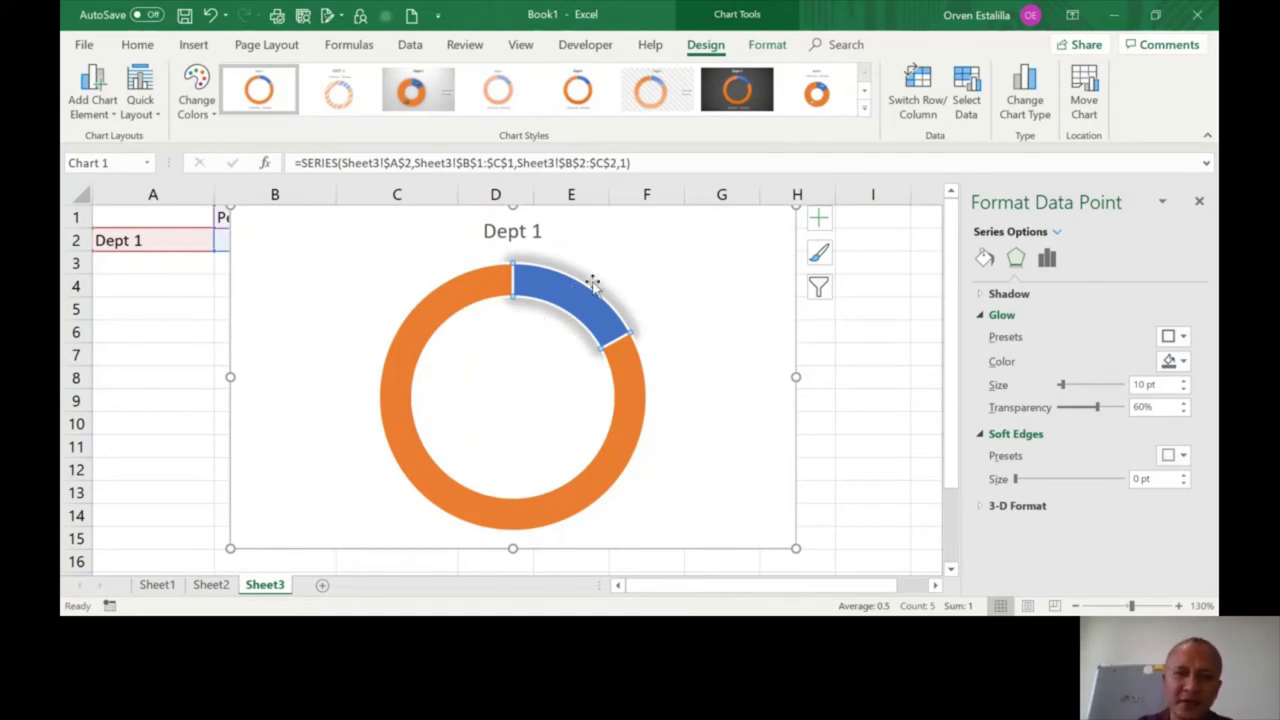
left_click(1183, 363)
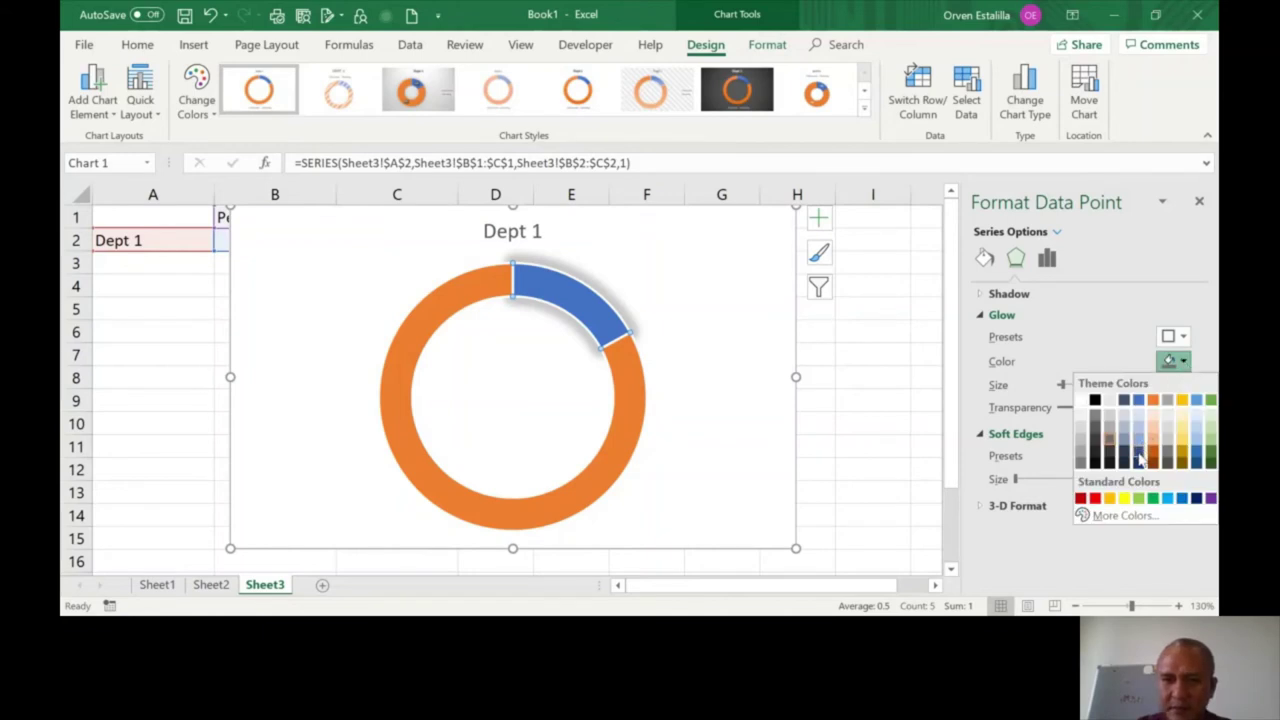
left_click(1141, 459)
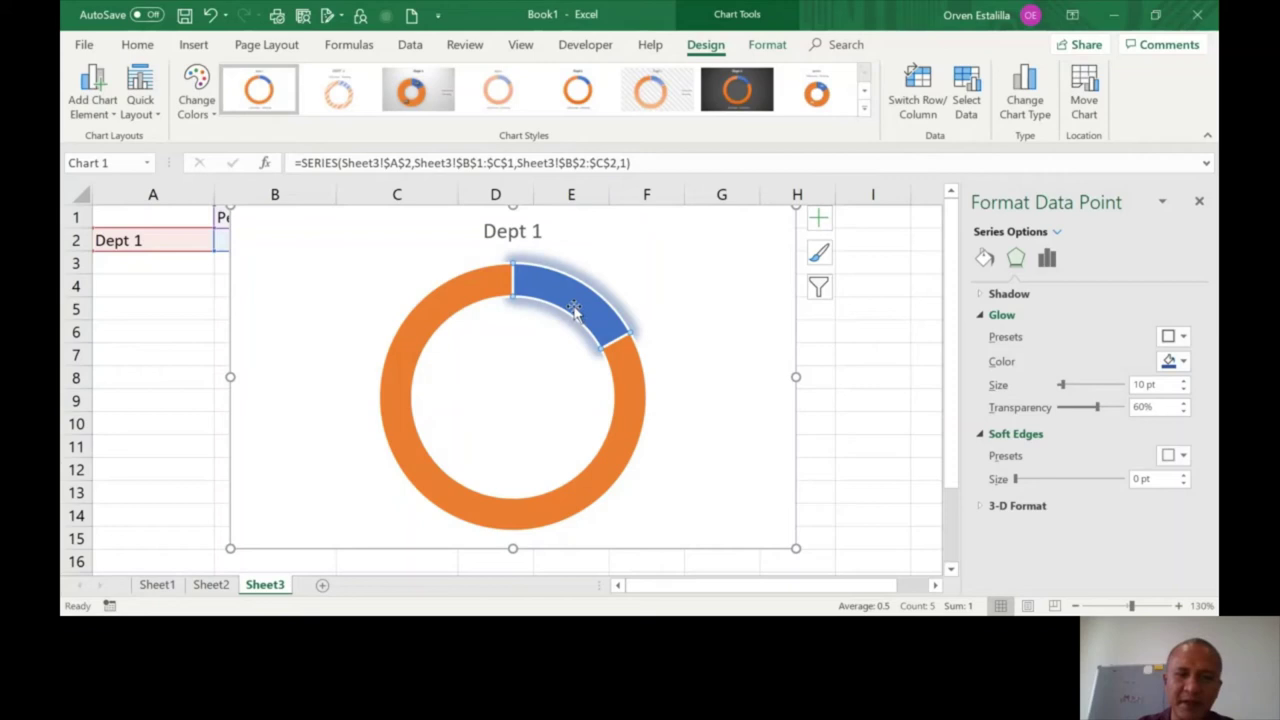
Step: Add a value-only 17% data label with leader lines off, and enlarge its box
left_click(819, 220)
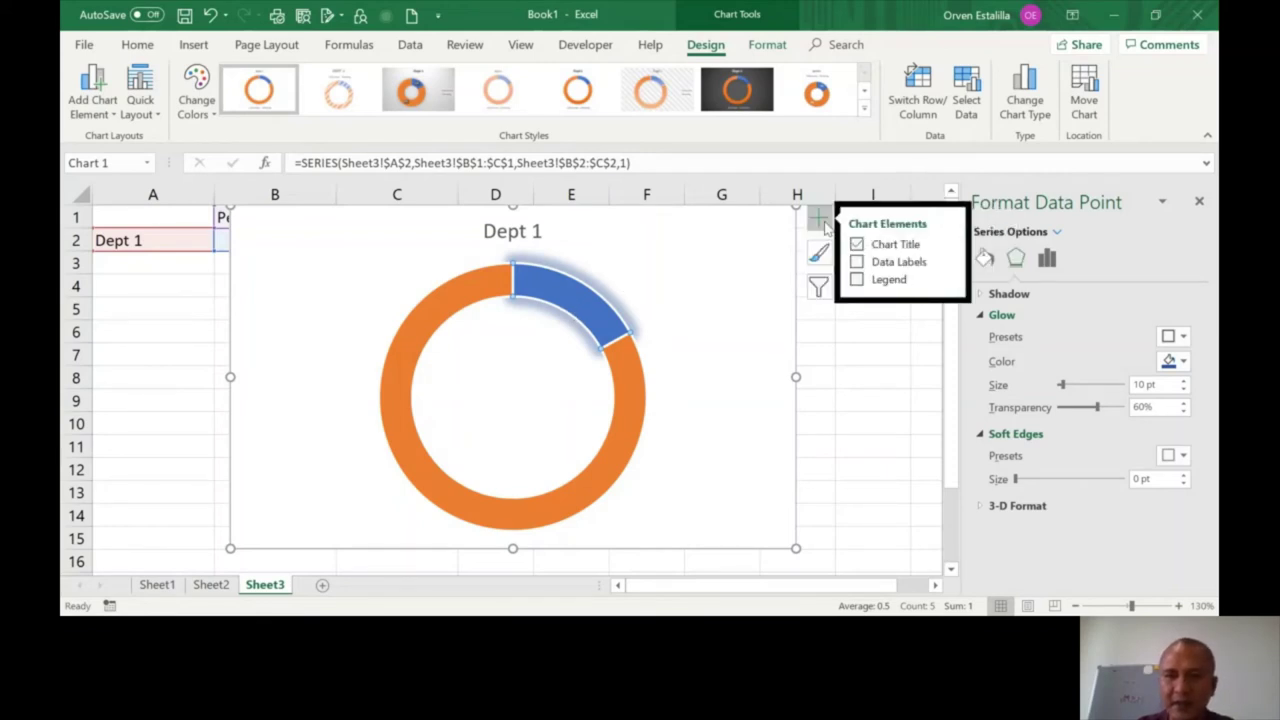
left_click(857, 262)
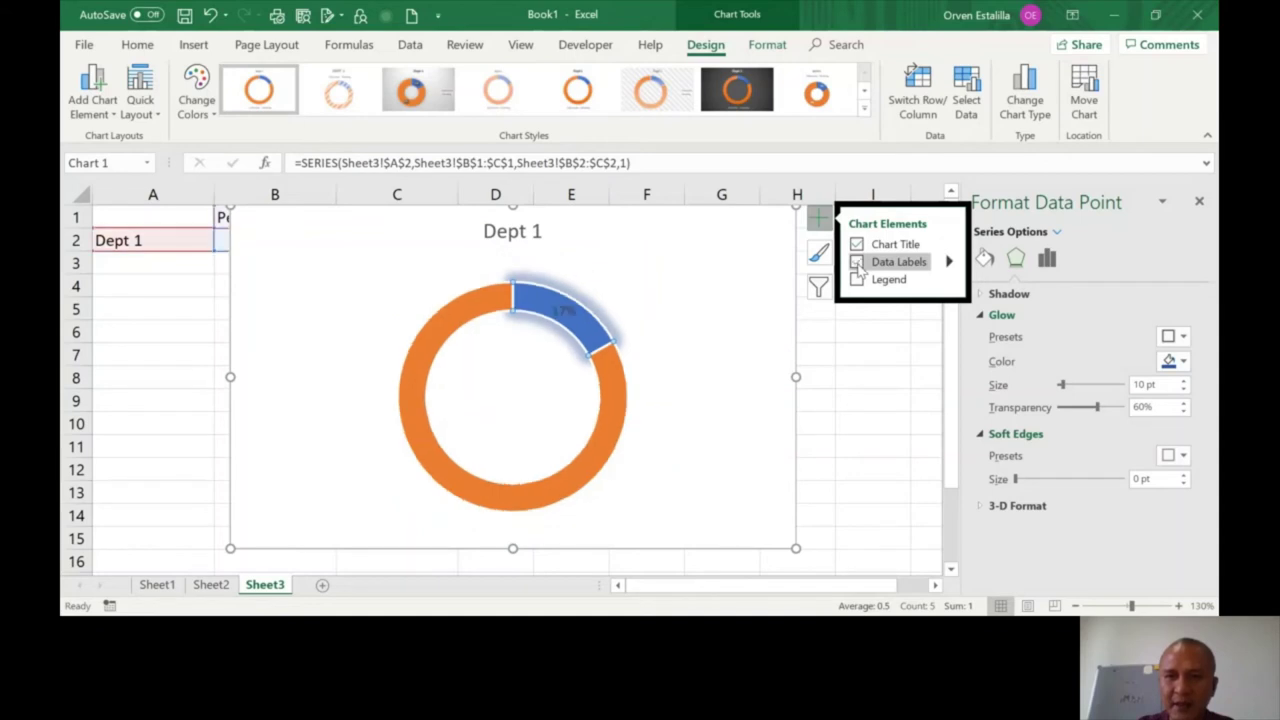
left_click(949, 262)
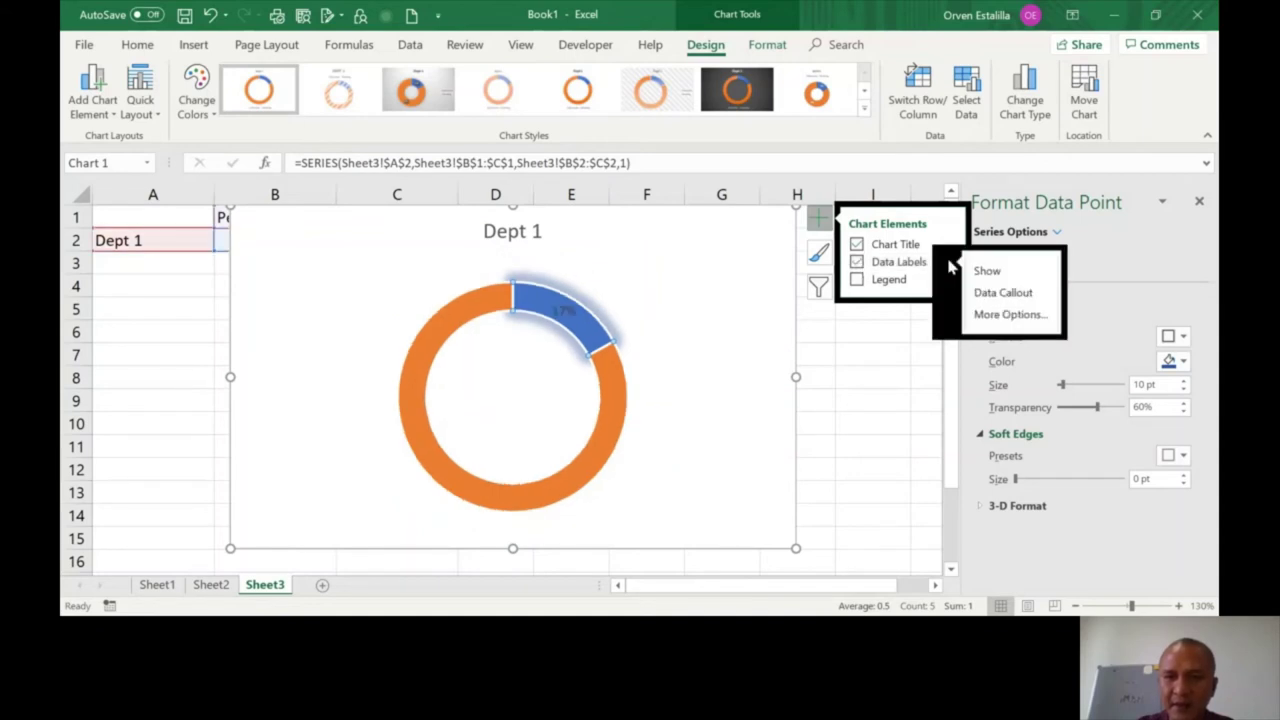
left_click(1008, 315)
left_click(1078, 260)
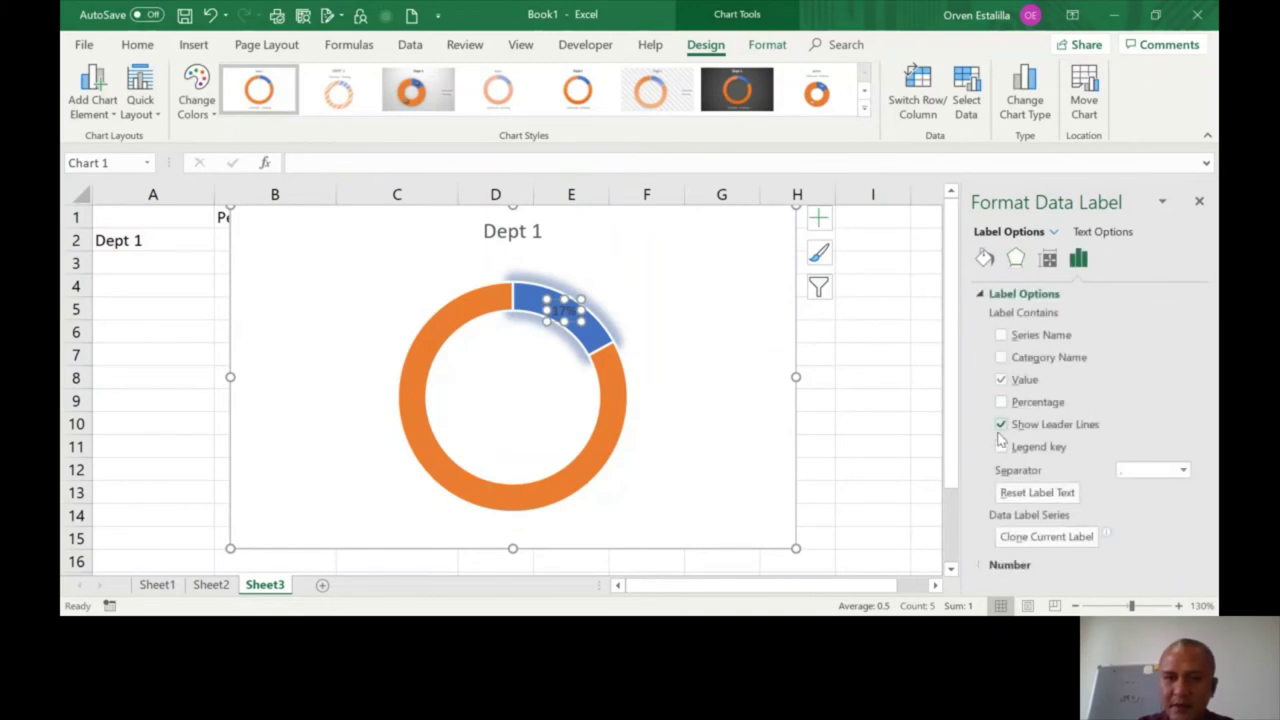
left_click(1003, 422)
left_click(1002, 403)
left_click(1002, 403)
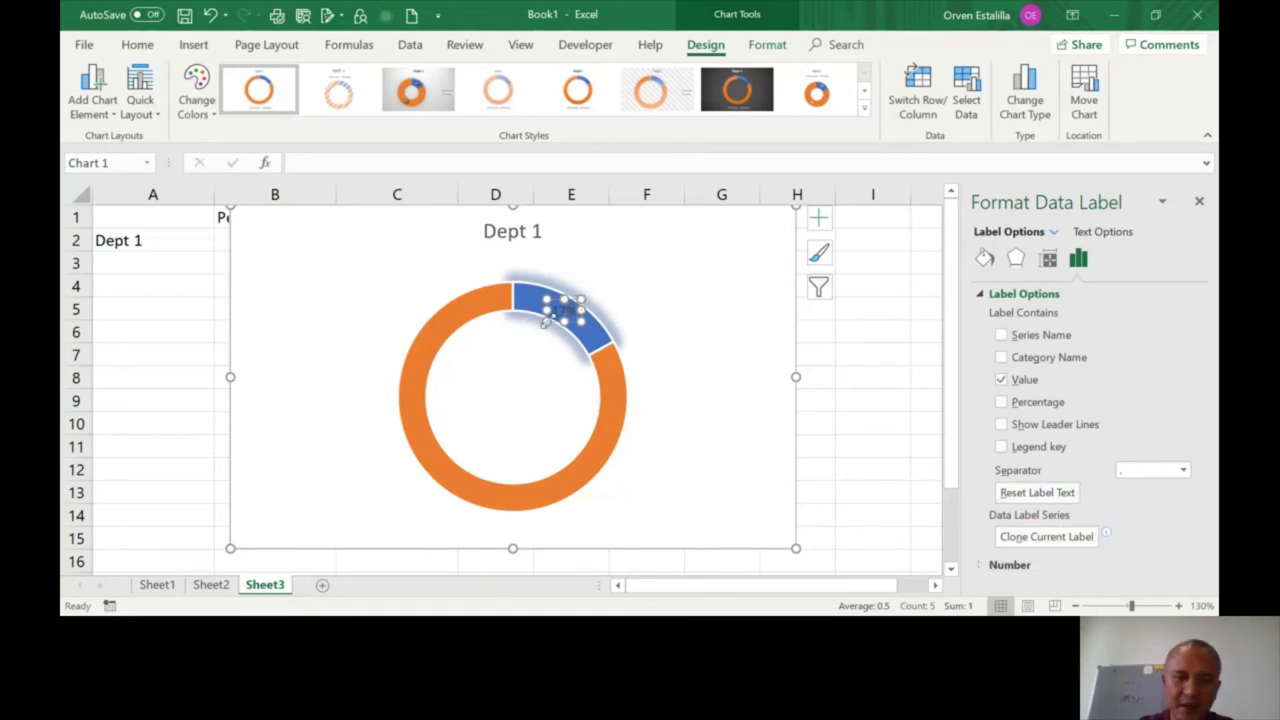
left_click_drag(545, 322, 496, 372)
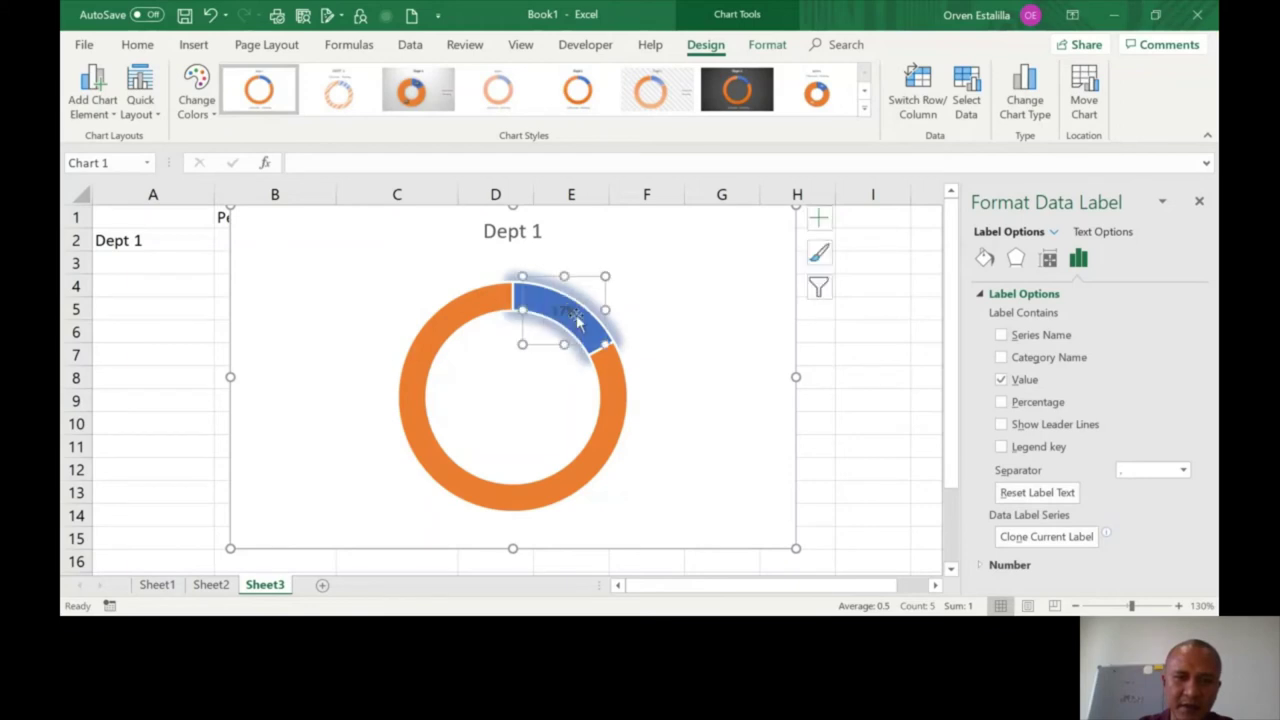
Step: Increase the 17% label's font to 24 pt and drag it into the doughnut's centre
double_click(563, 312)
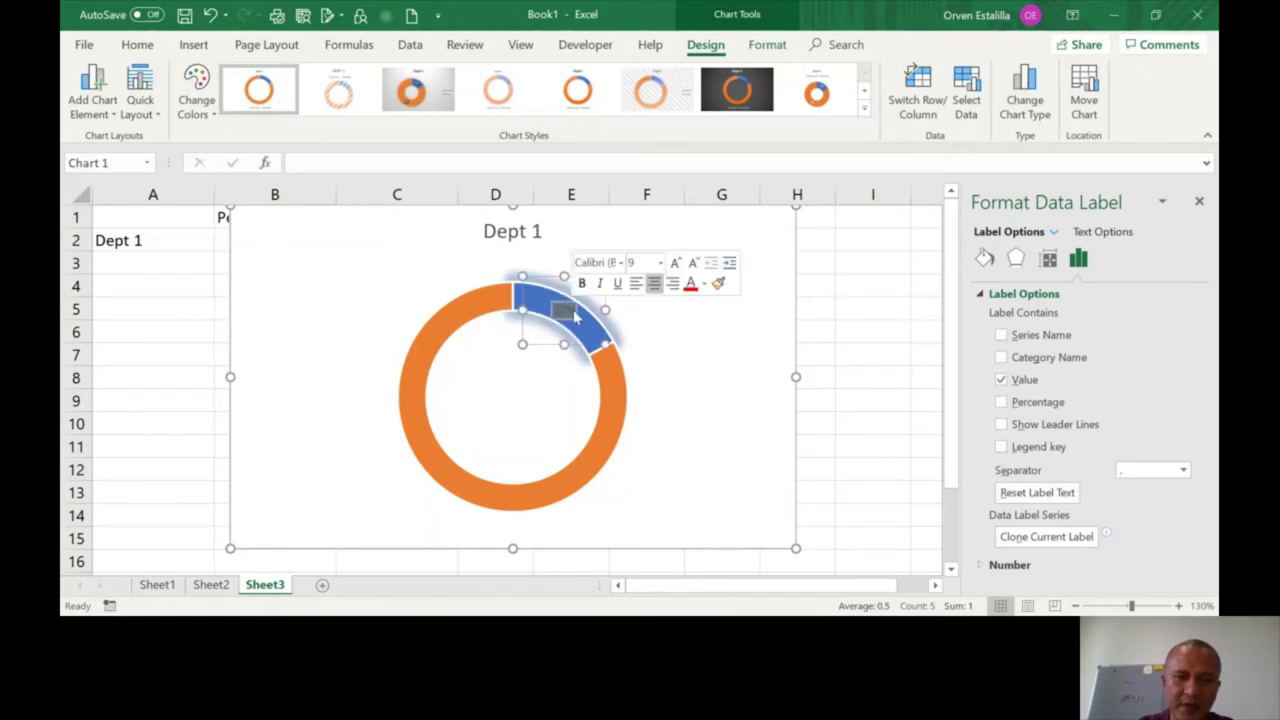
left_click(137, 46)
left_click(297, 80)
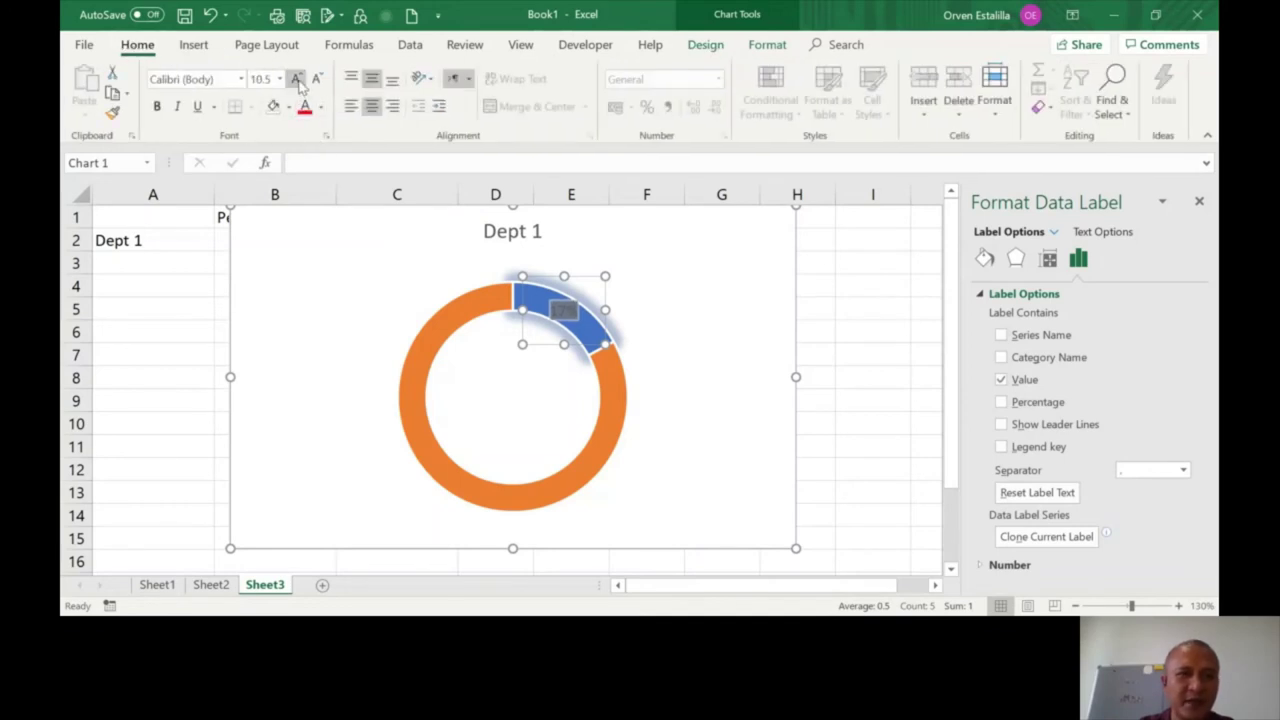
left_click(297, 80)
left_click(297, 80)
left_click(297, 80)
left_click(297, 80)
left_click(297, 80)
left_click(297, 80)
left_click(297, 80)
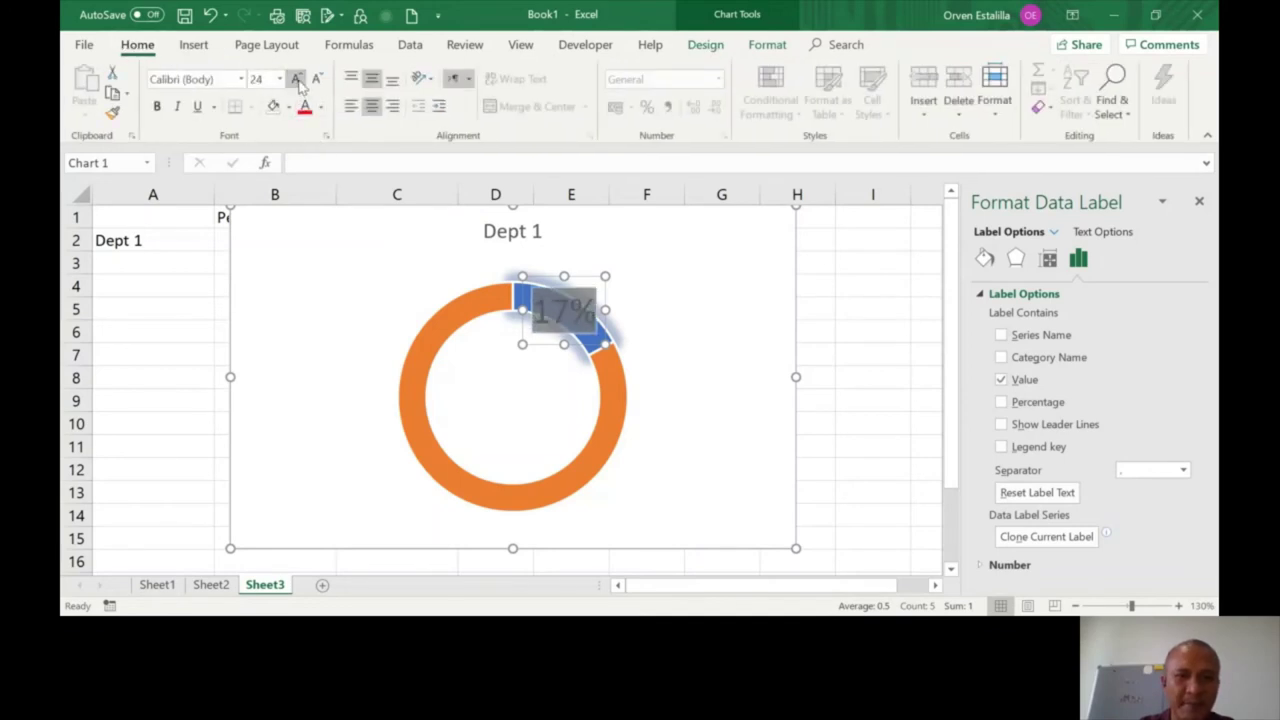
left_click(549, 277)
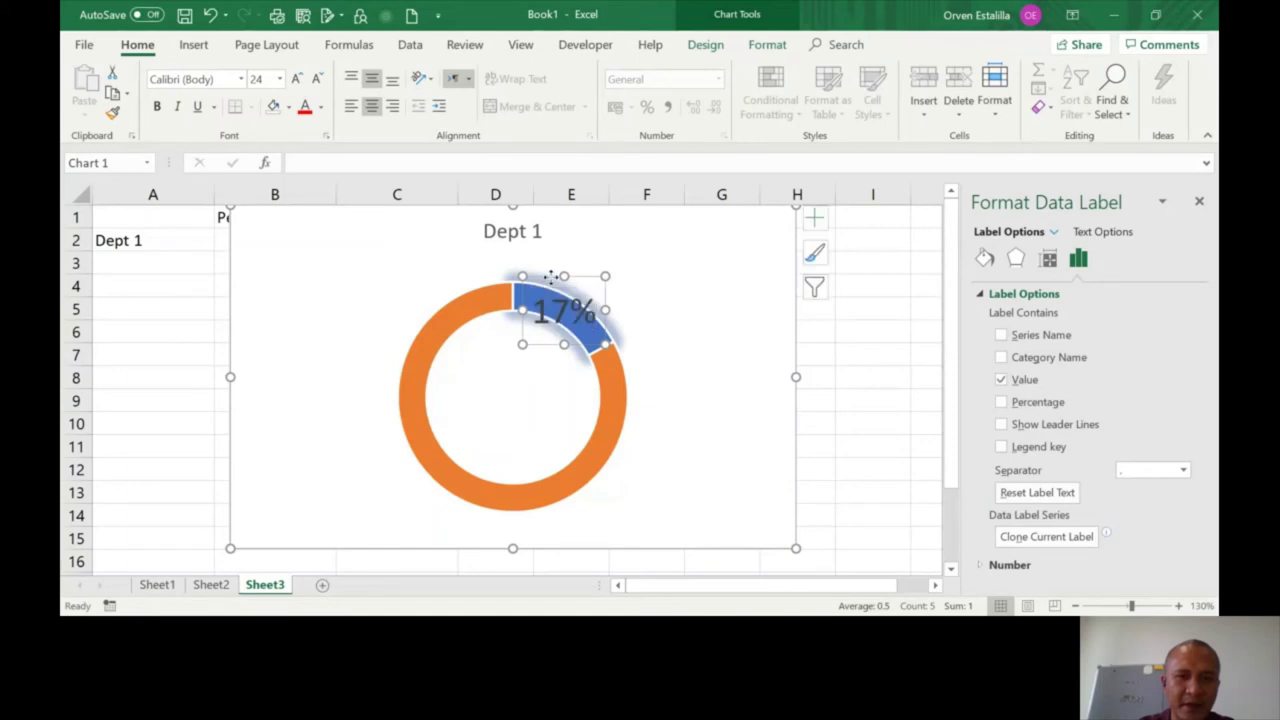
left_click_drag(549, 277, 496, 360)
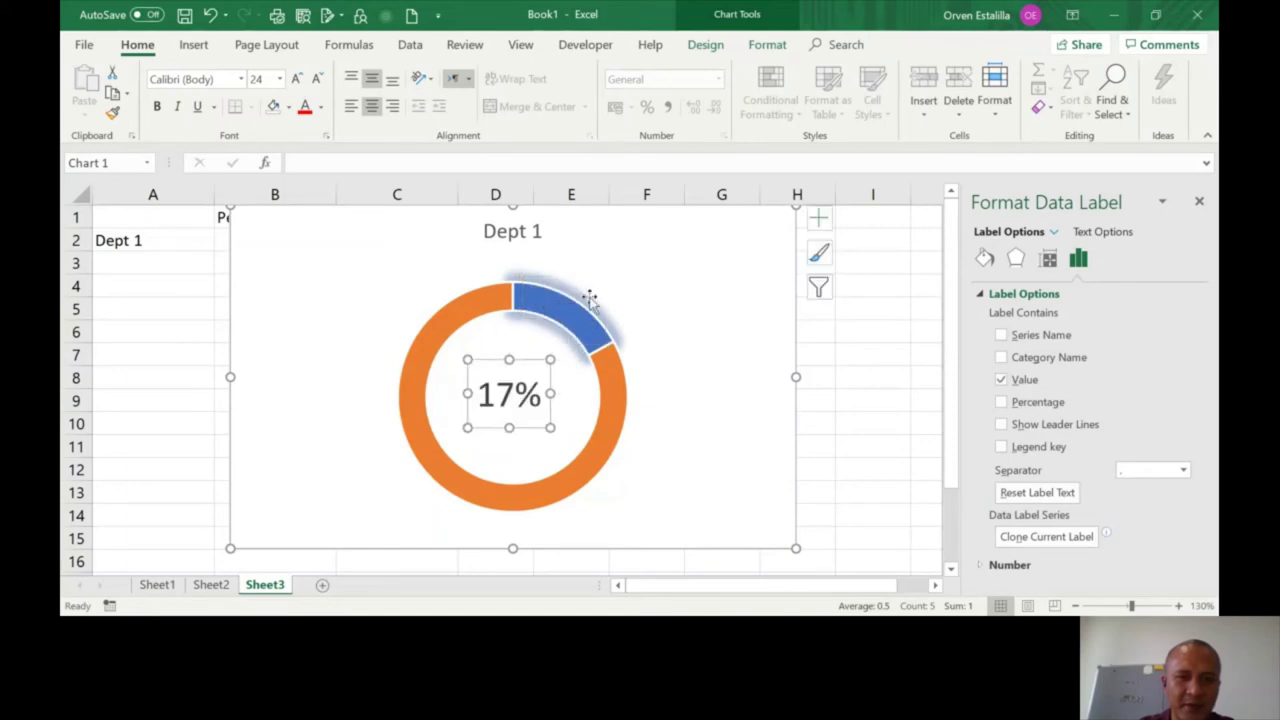
left_click(709, 252)
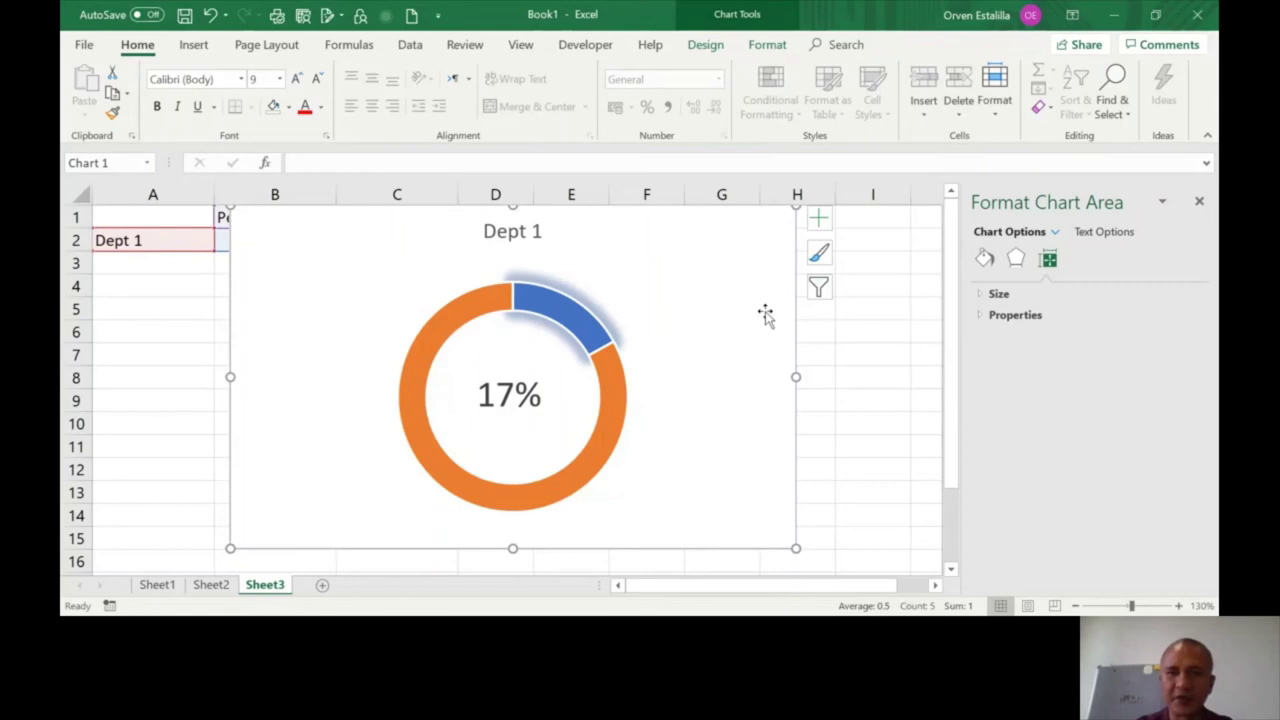
Step: Turn off Data Labels, close the Format pane, and reselect the chart area
left_click(818, 218)
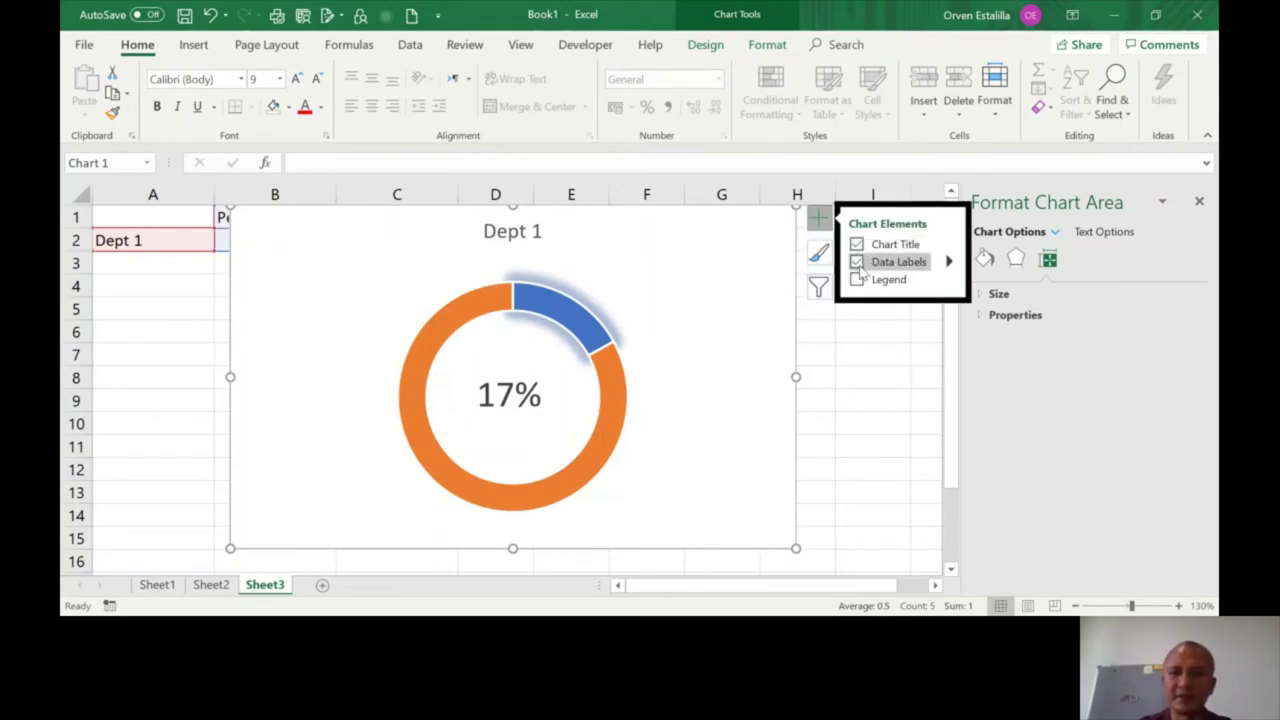
left_click(857, 262)
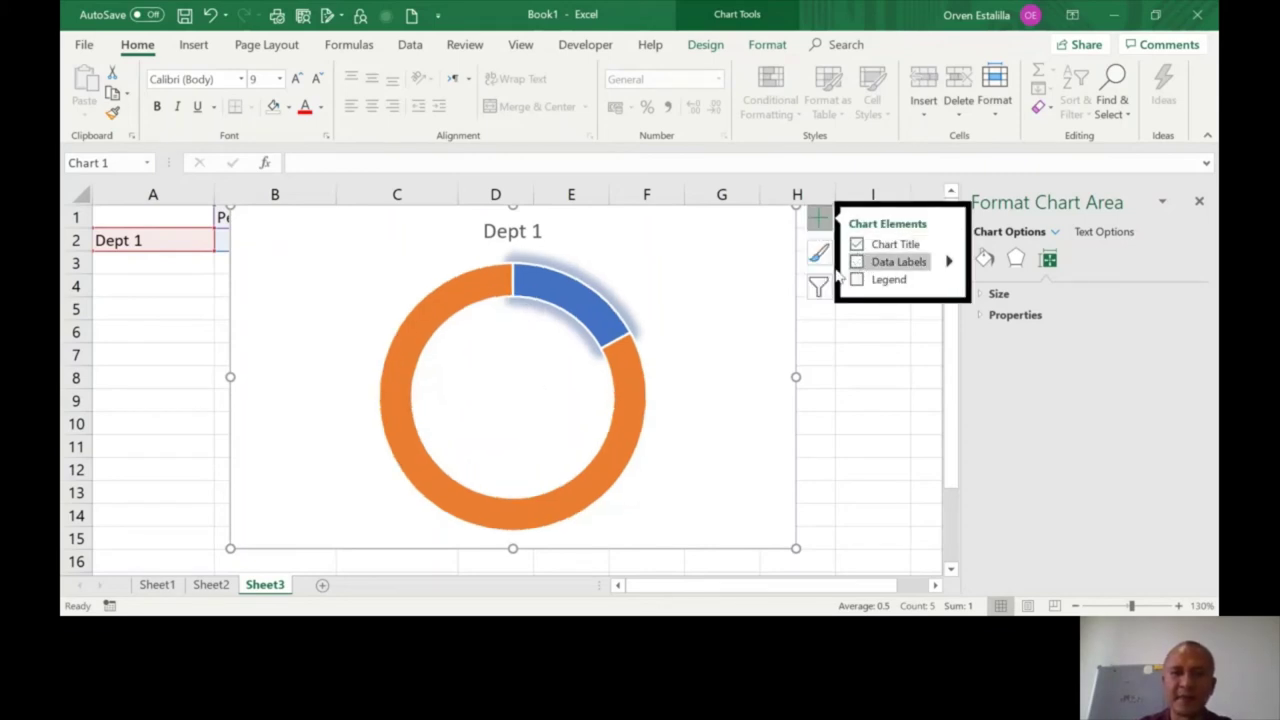
left_click(1200, 203)
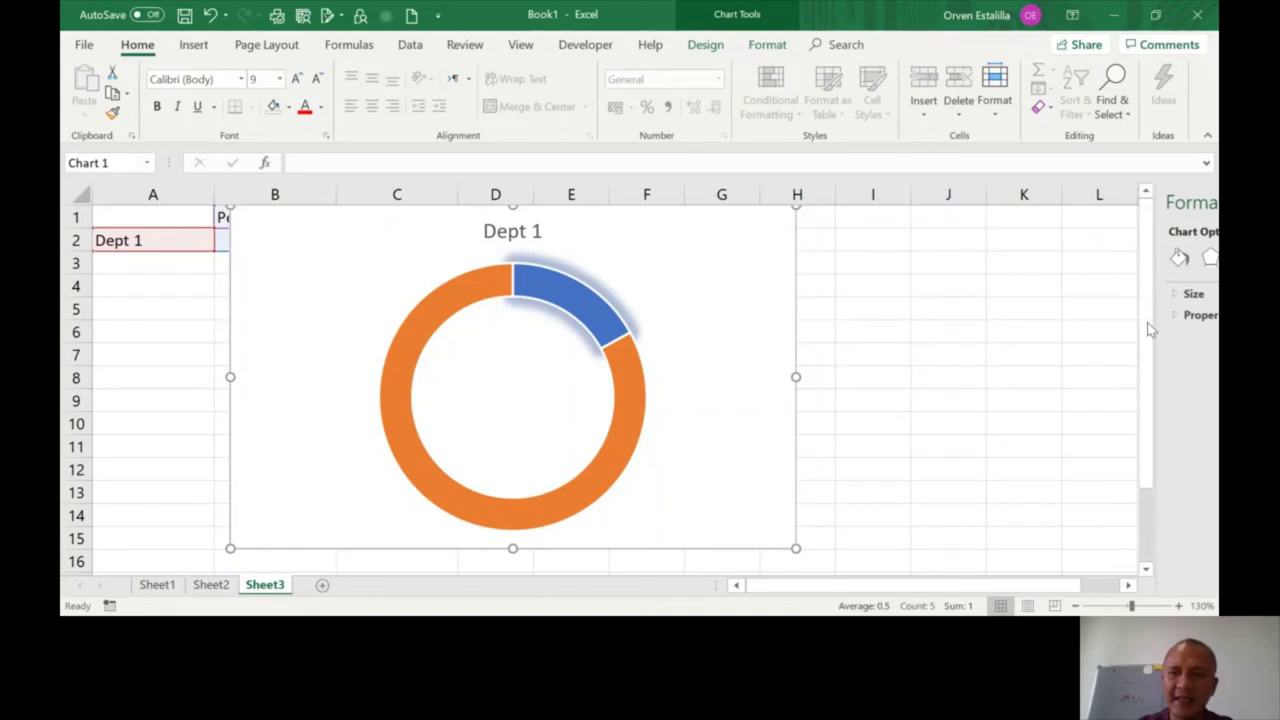
left_click_drag(1148, 323, 1148, 307)
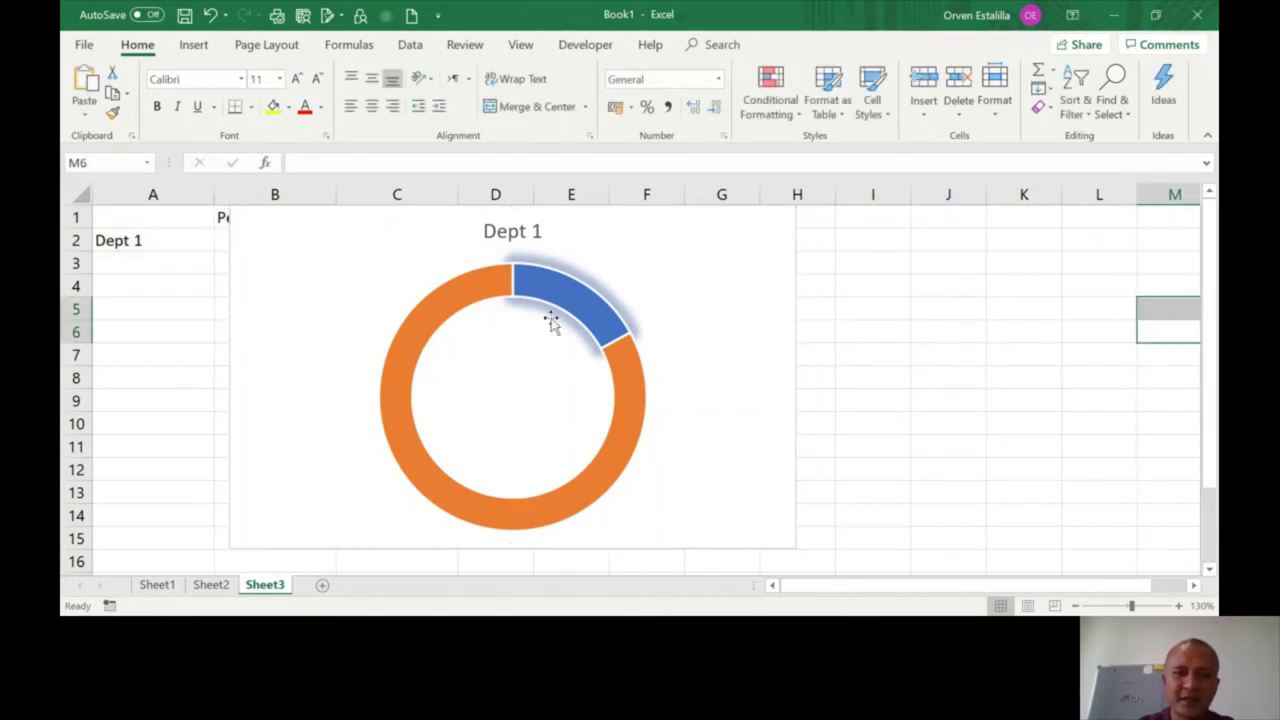
left_click(481, 345)
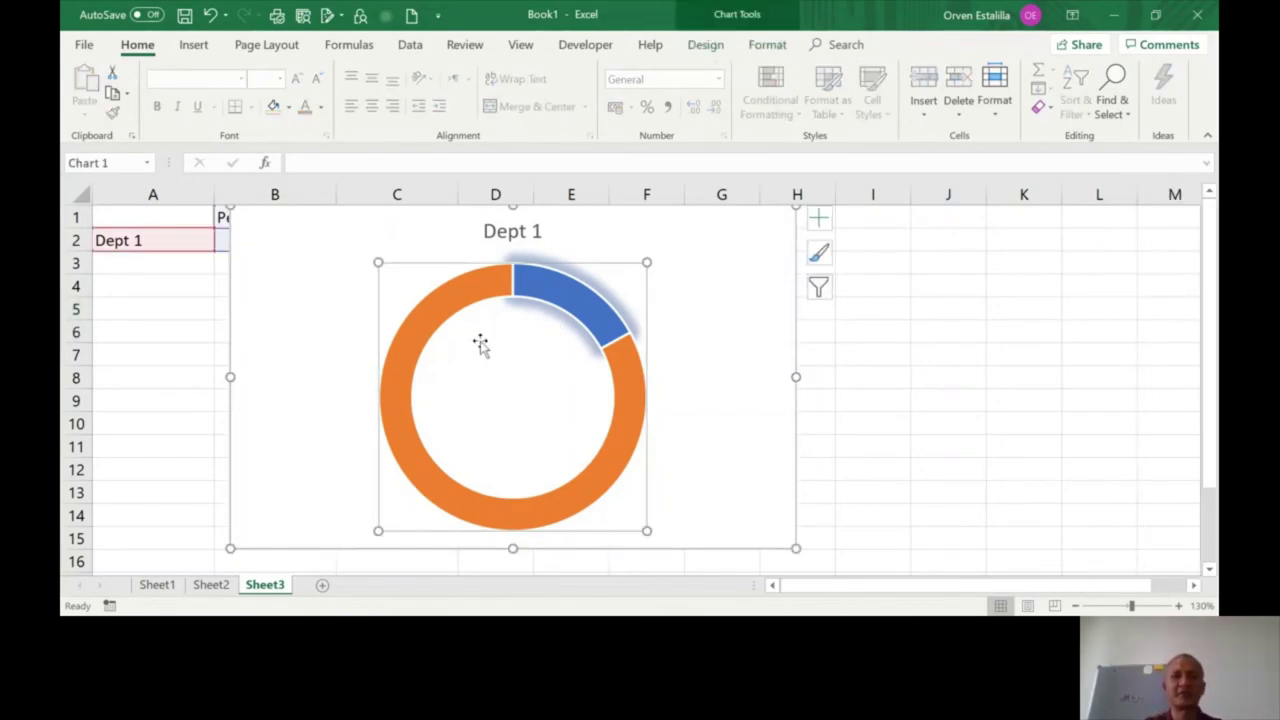
left_click(712, 256)
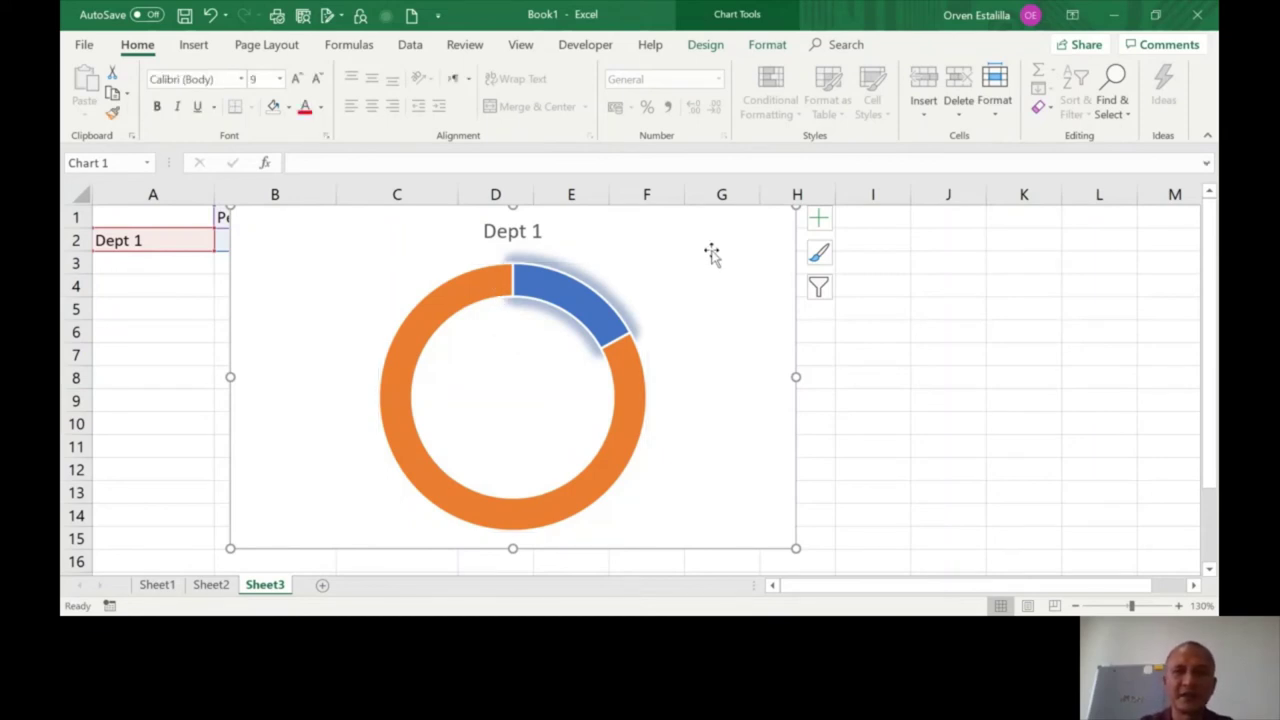
Step: Draw a text box inside the centre of the doughnut
left_click(194, 50)
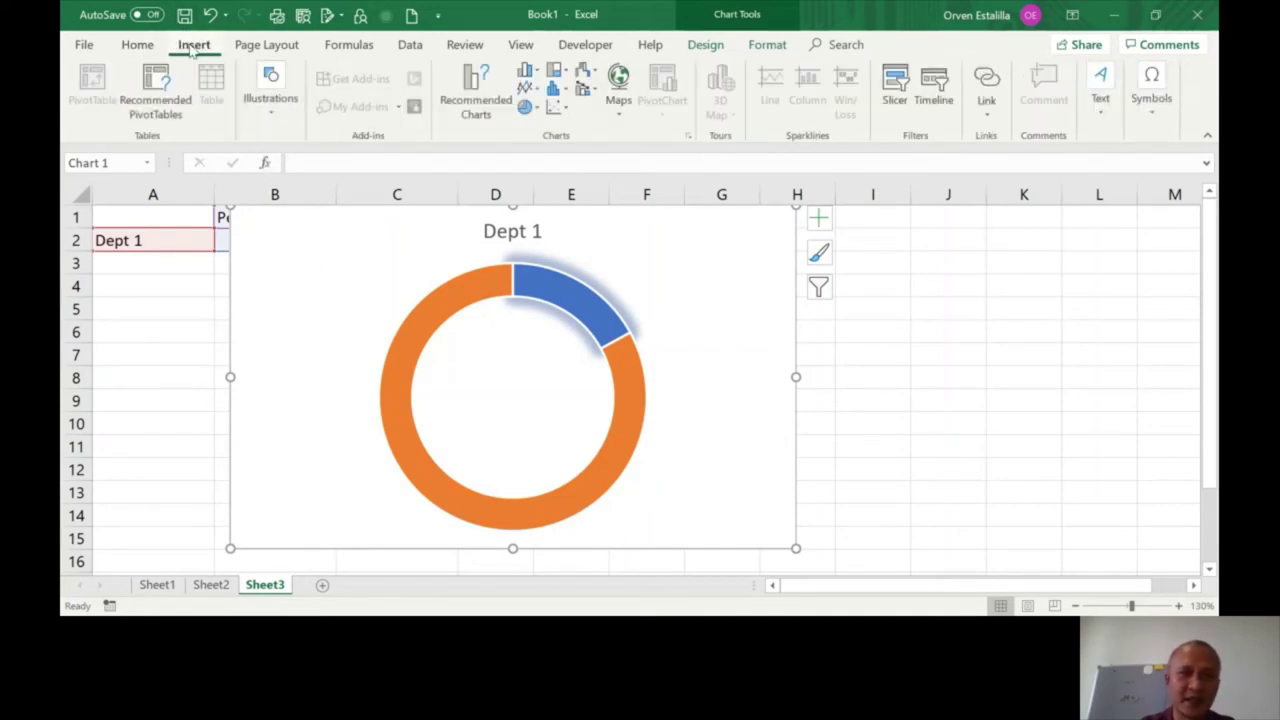
left_click(1102, 100)
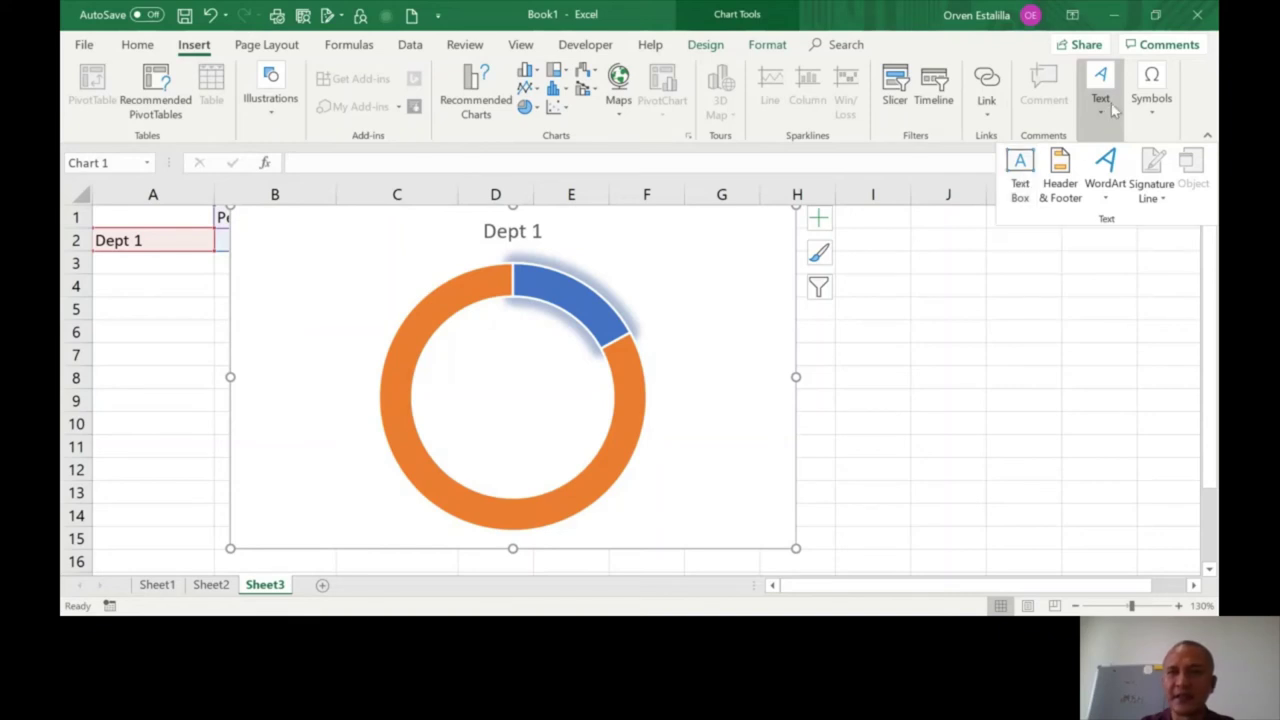
left_click(1020, 180)
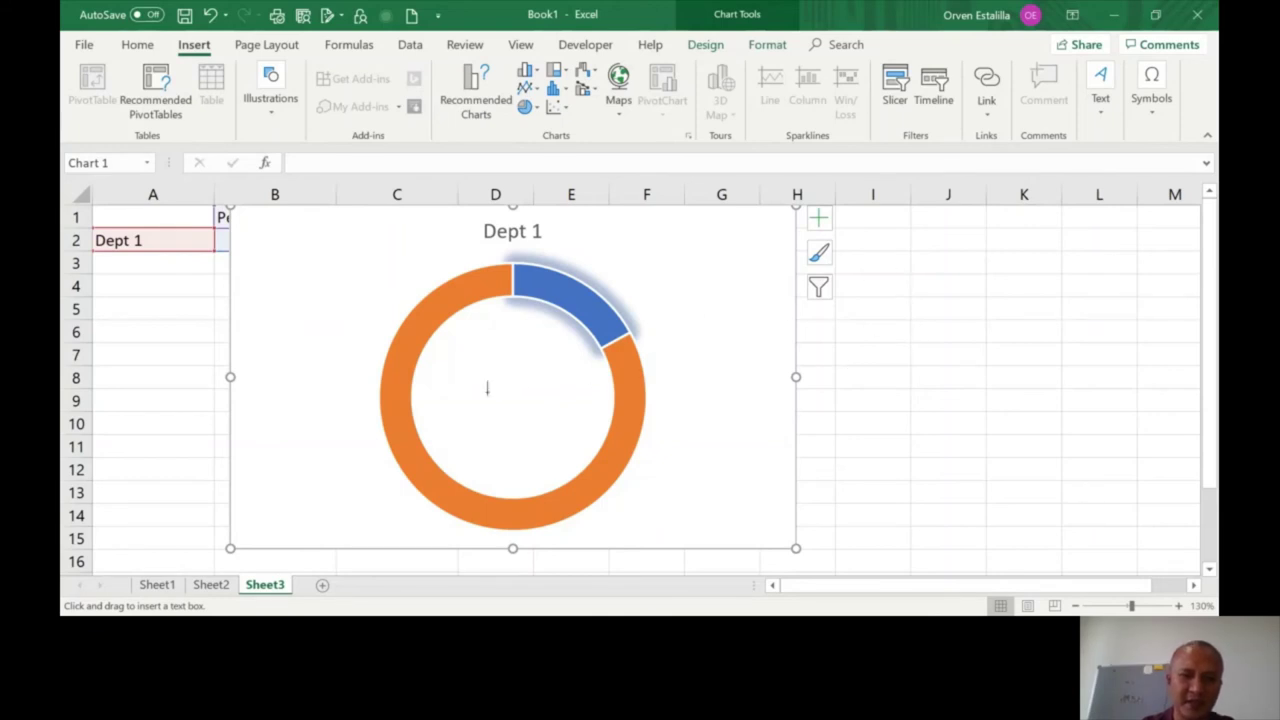
left_click_drag(465, 371, 578, 488)
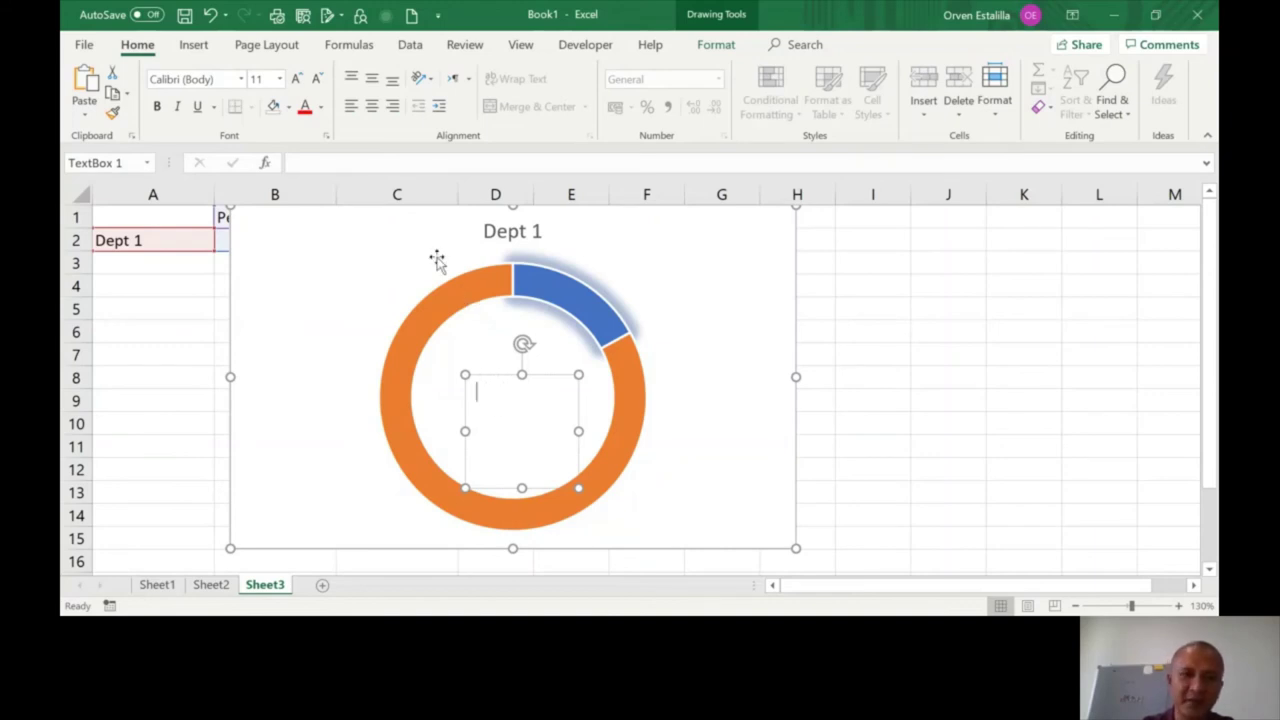
Step: Link the text box to =B2 so it shows 17%, then move the chart right
left_click(380, 157)
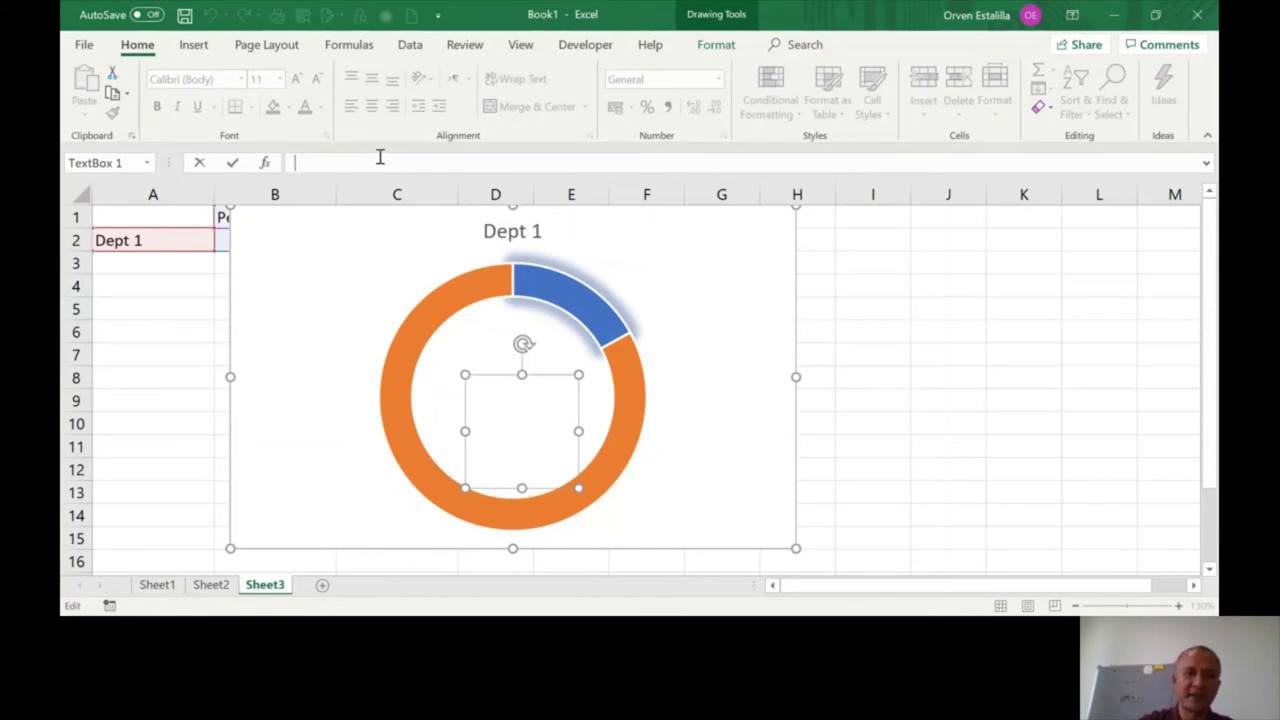
type("=")
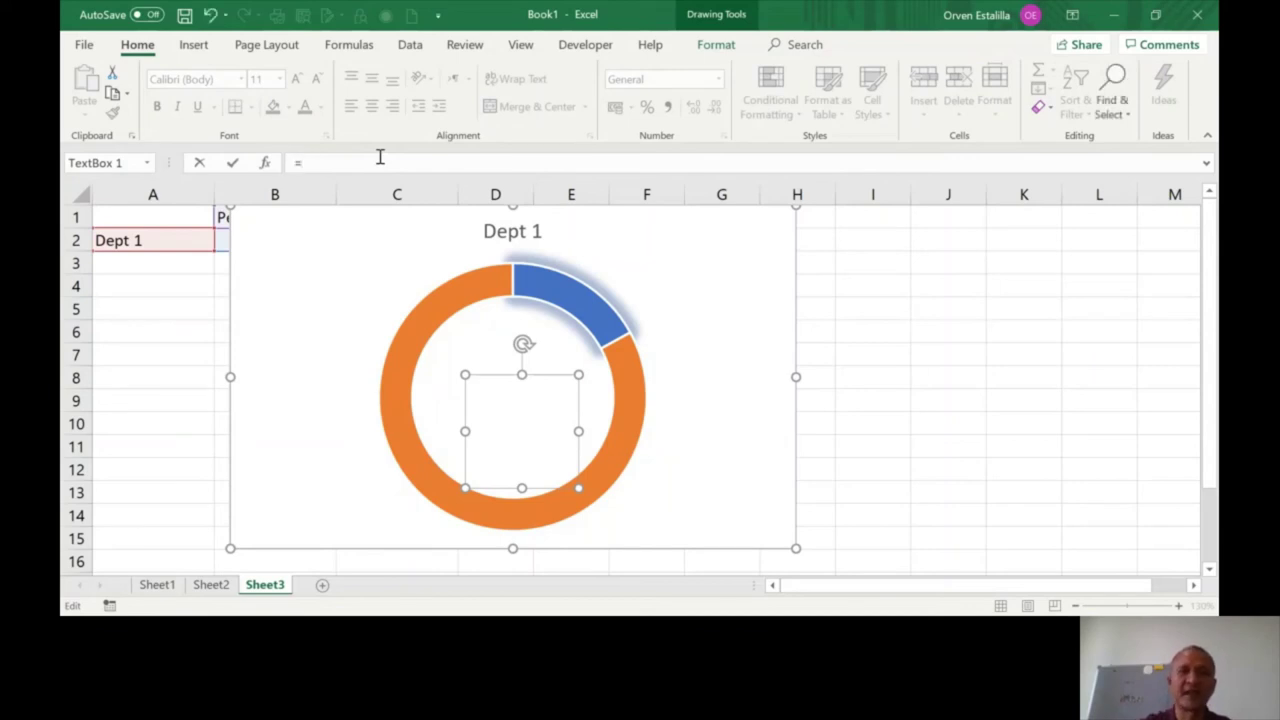
left_click(221, 238)
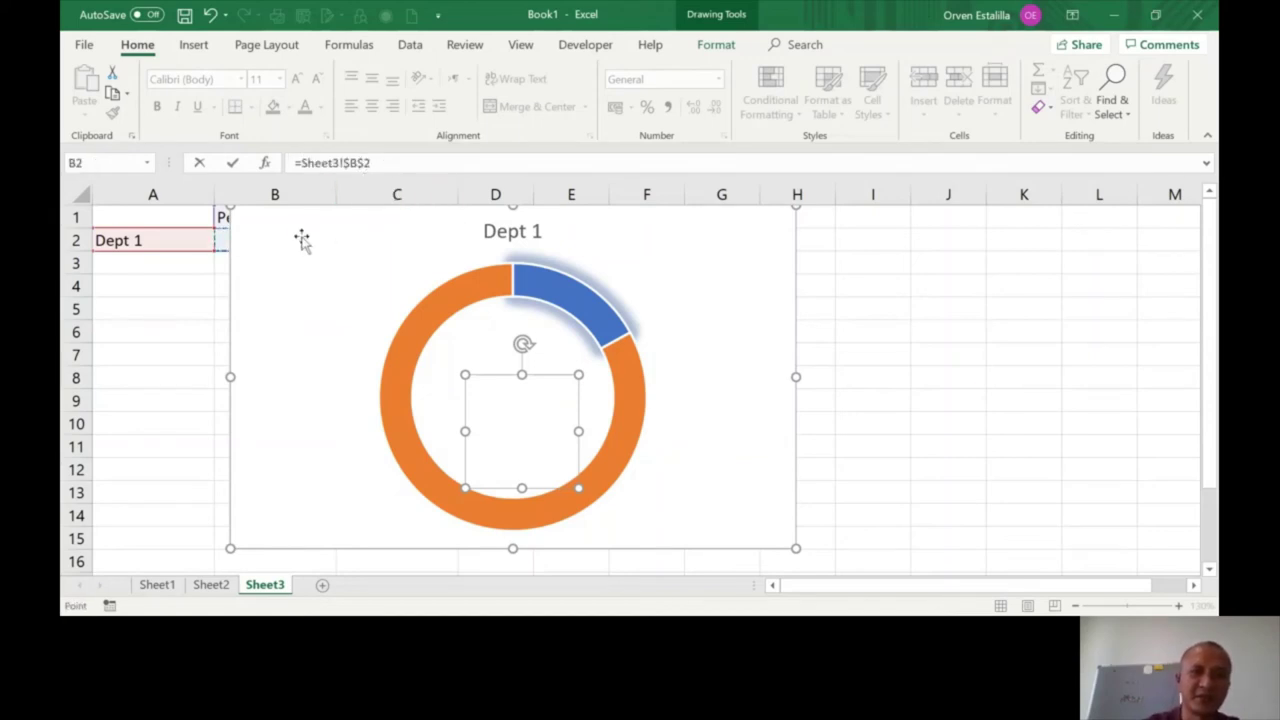
key("Return")
left_click_drag(398, 223, 645, 239)
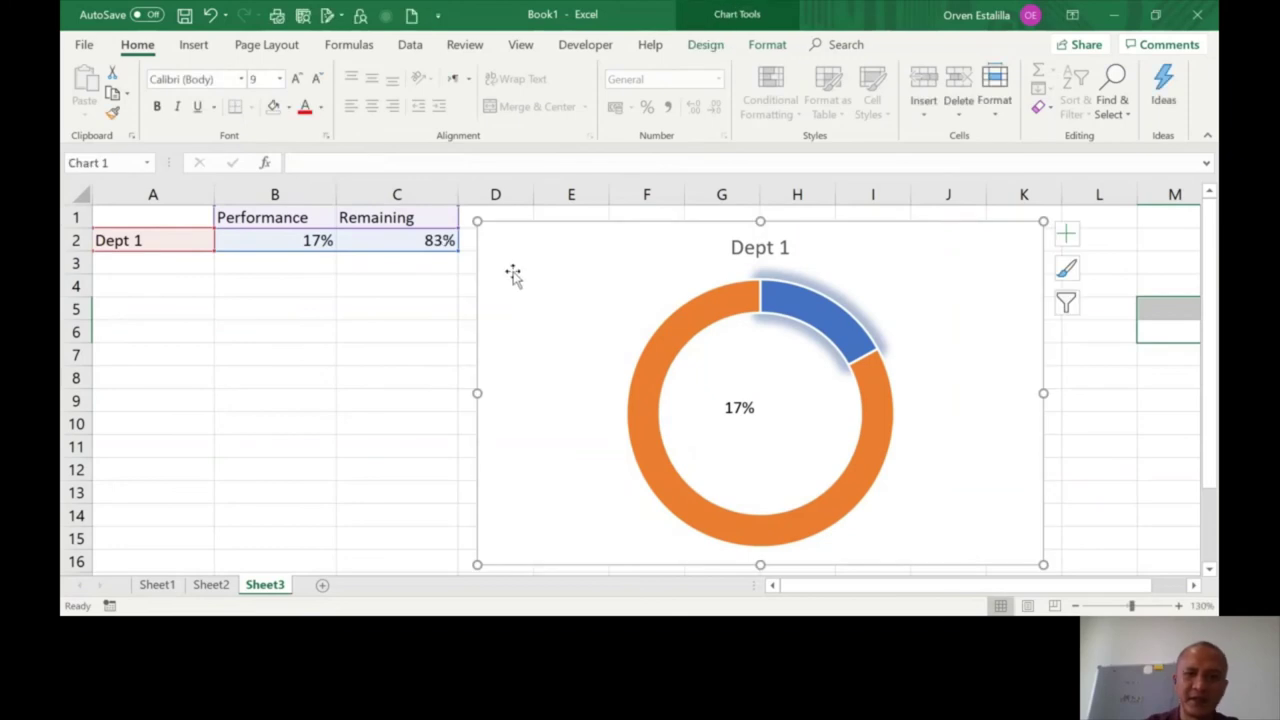
Step: Nudge the 17% label slightly left and increase its font size to 32
left_click(731, 404)
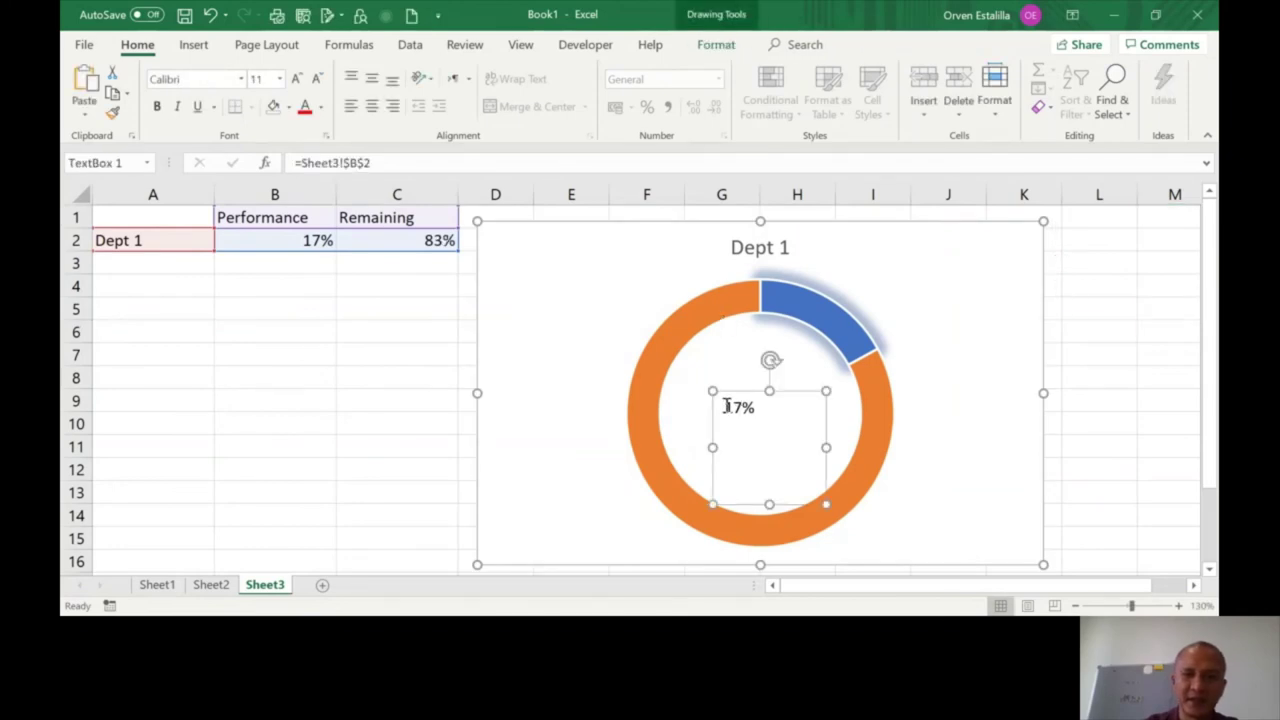
mouse_move(763, 409)
left_mouse_down()
mouse_move(737, 406)
mouse_move(749, 413)
left_mouse_up()
left_click(729, 407)
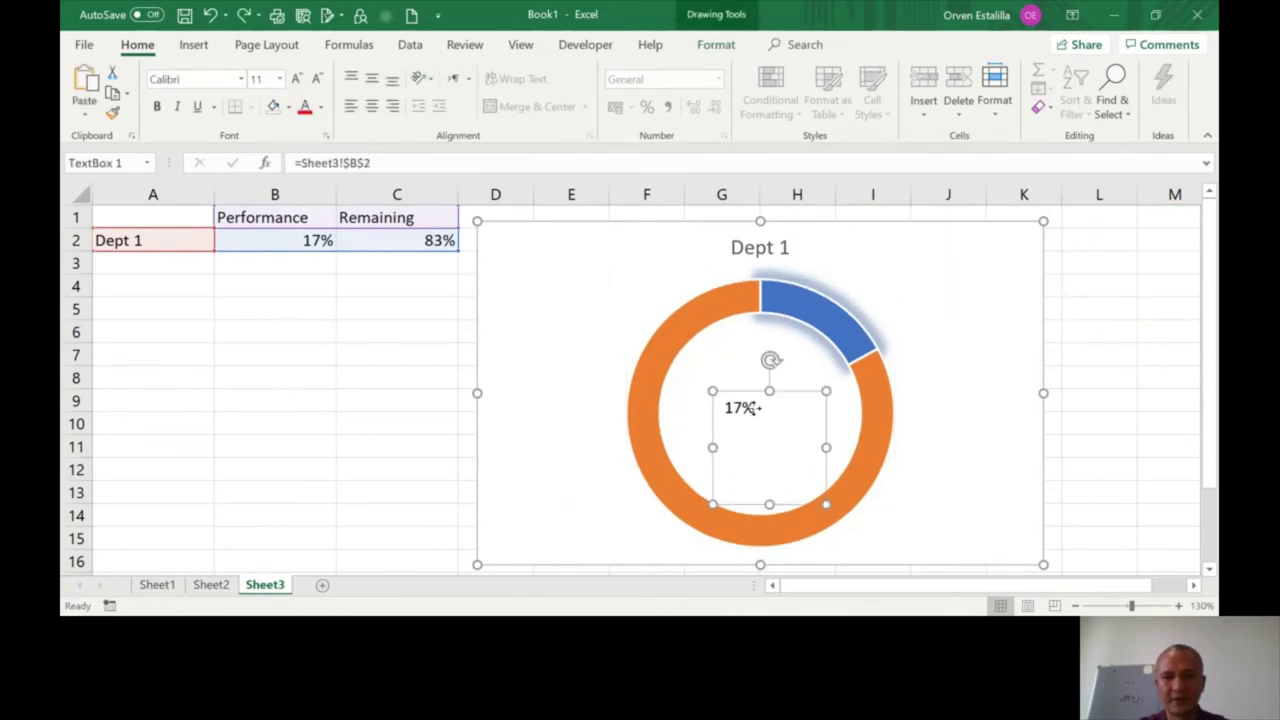
left_click_drag(750, 408, 741, 407)
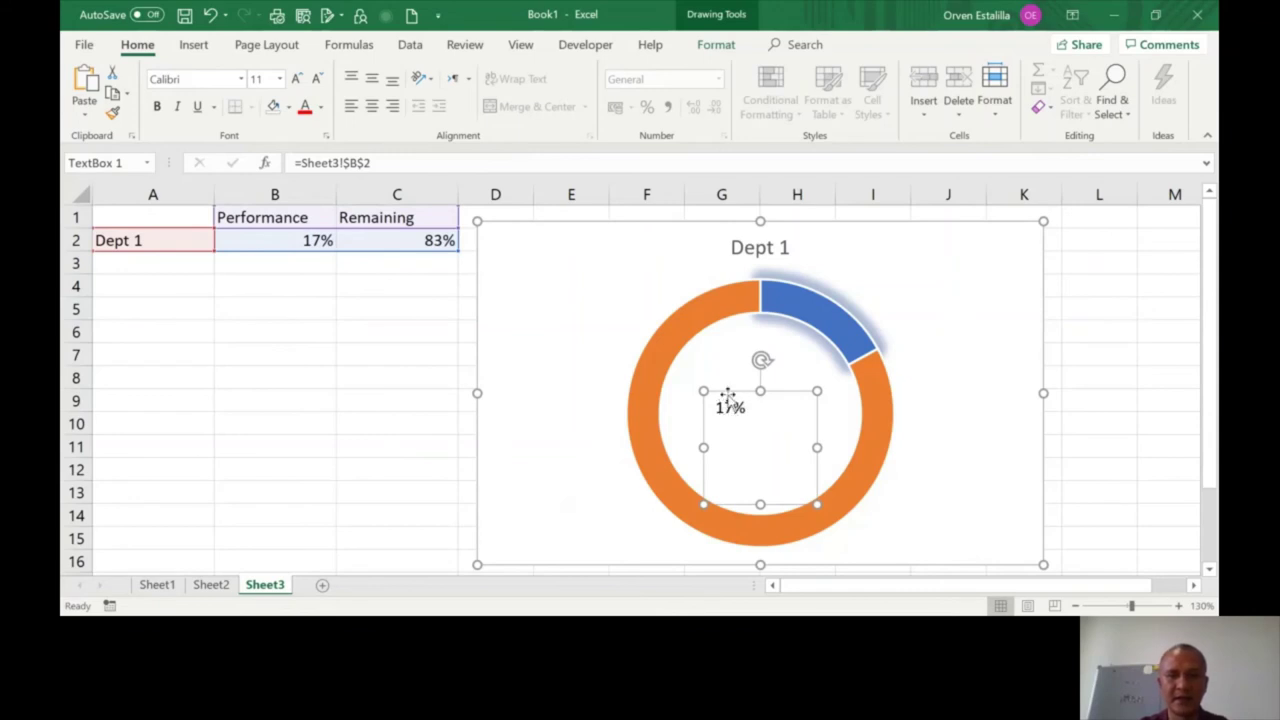
left_click(729, 401)
left_click(729, 403)
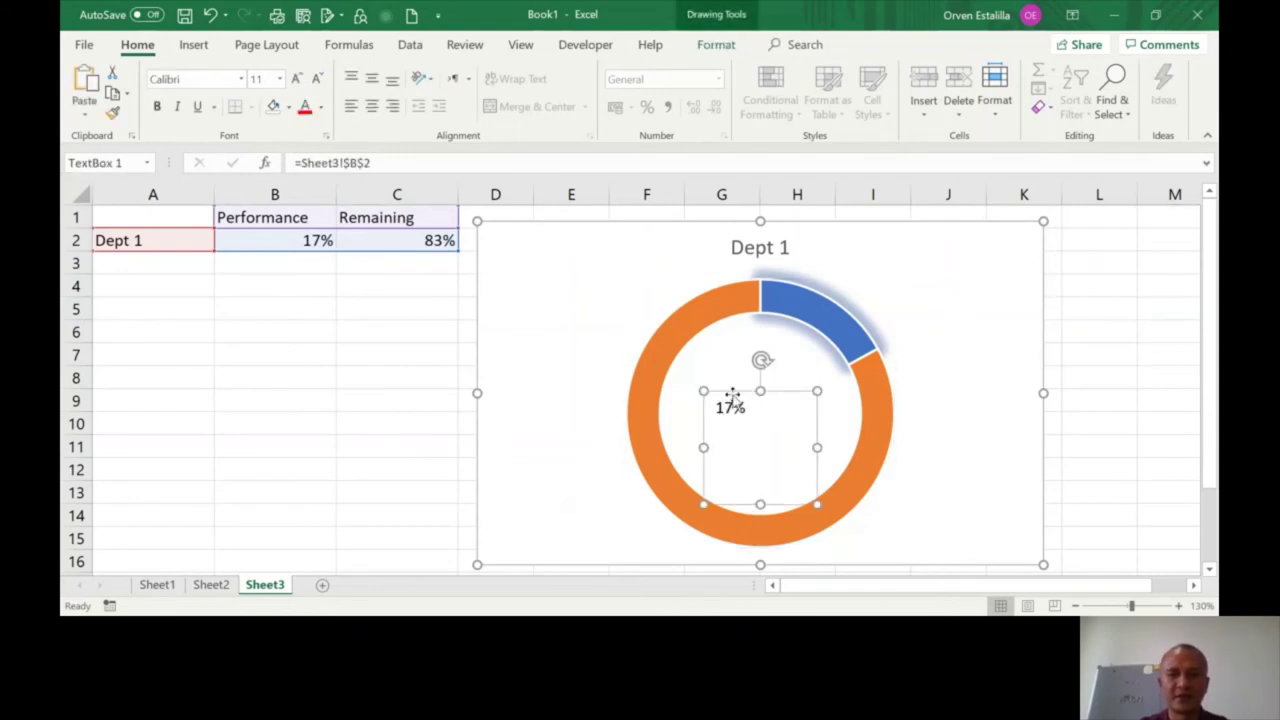
left_click(297, 80)
left_click(297, 80)
left_click(297, 80)
left_click(297, 80)
left_click(297, 80)
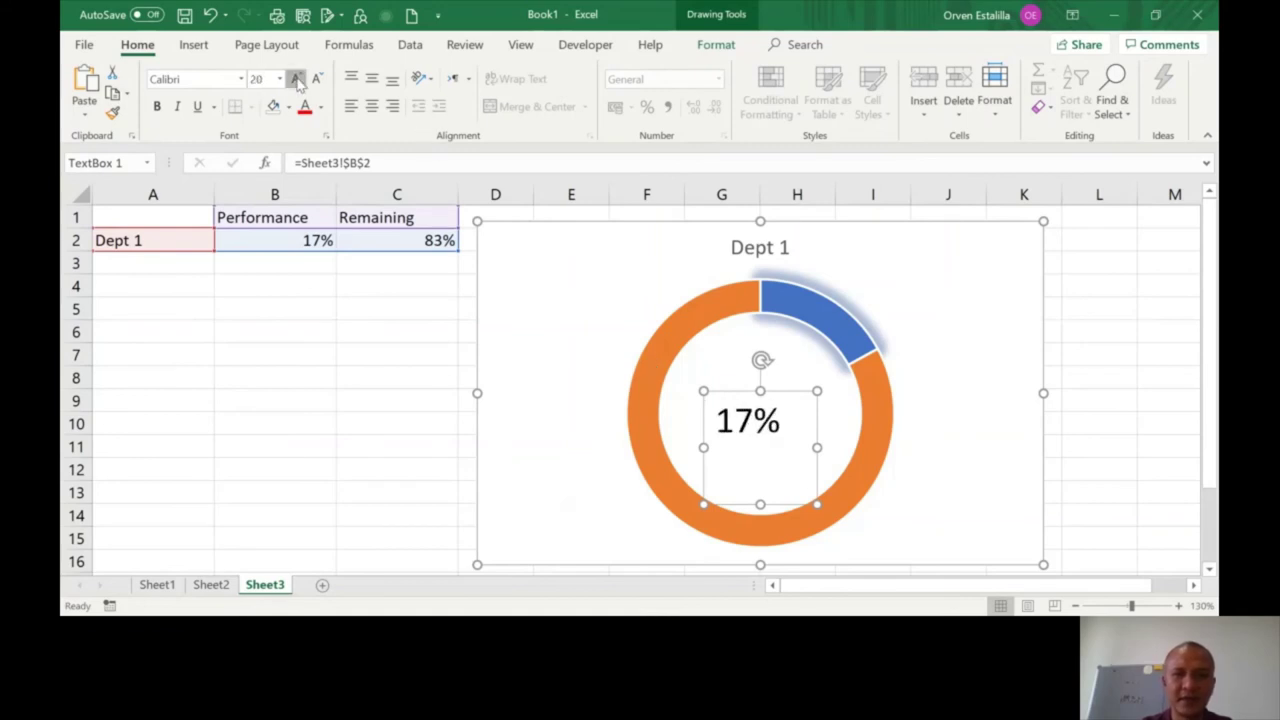
left_click(297, 80)
left_click(297, 80)
left_click(297, 80)
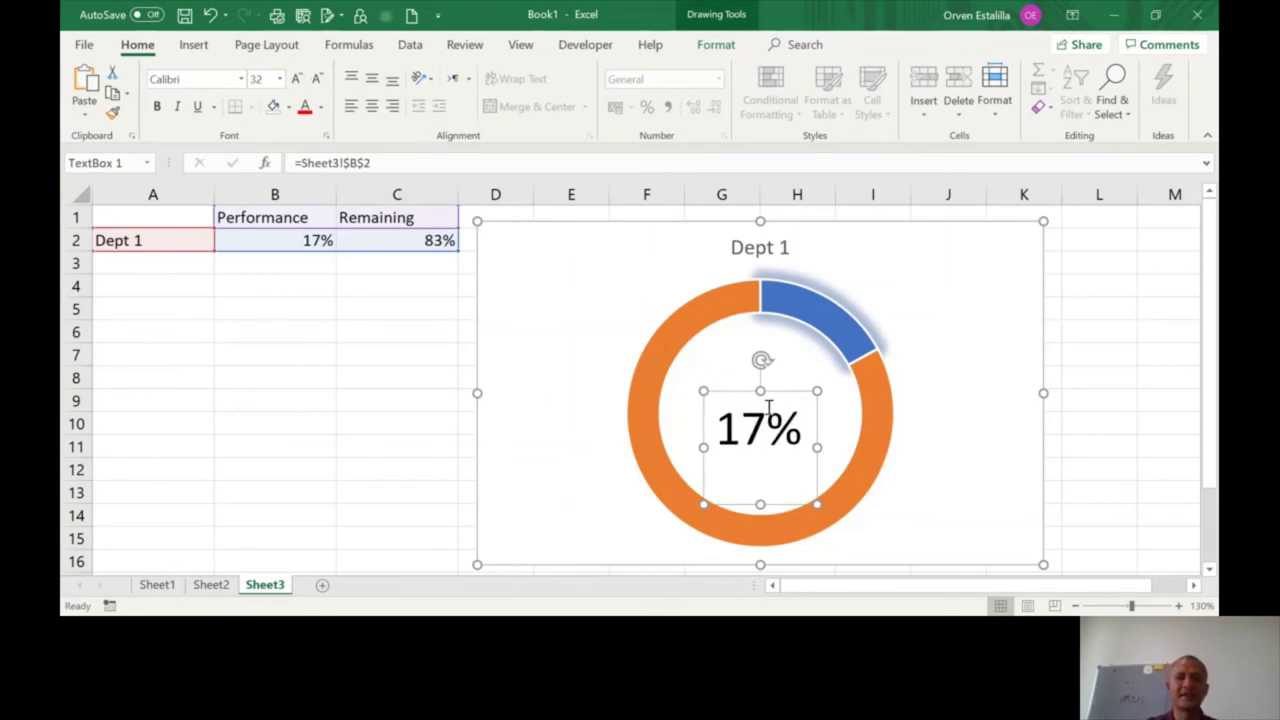
Step: Undo the accidental plot area move and drag the 17% label up into the doughnut's centre
left_click_drag(740, 395, 741, 358)
key("ctrl+z")
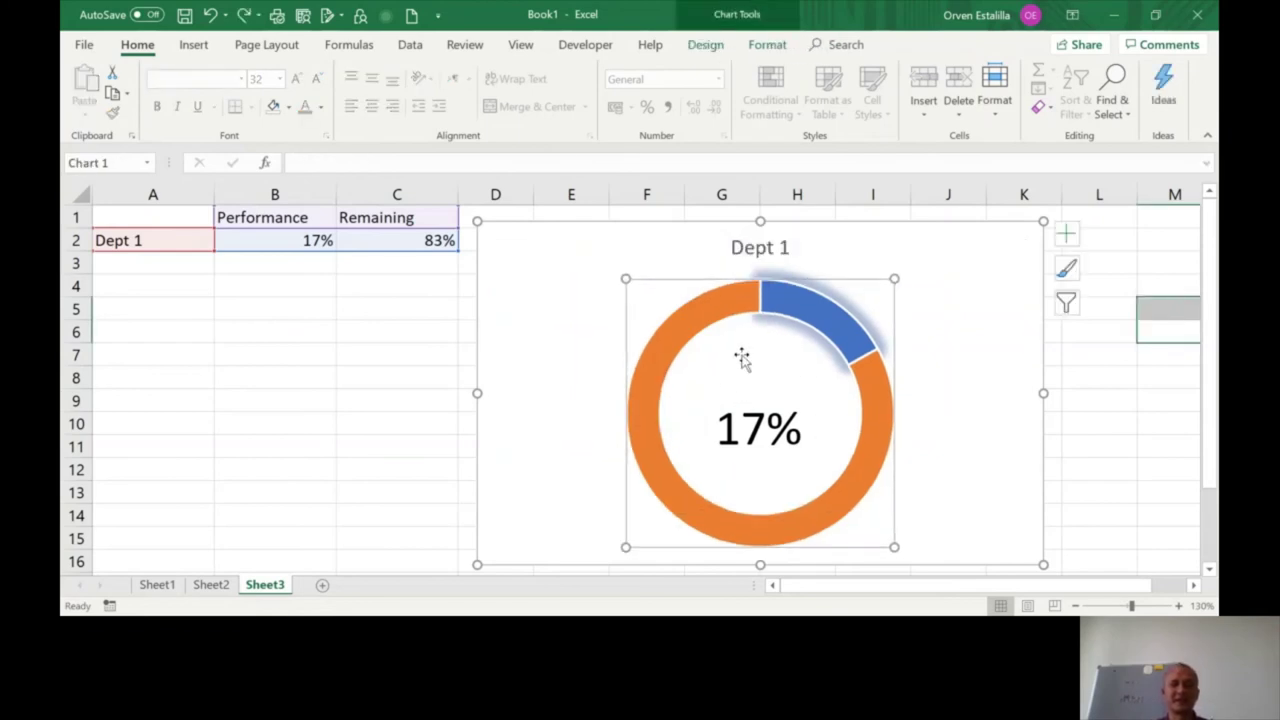
left_click(752, 402)
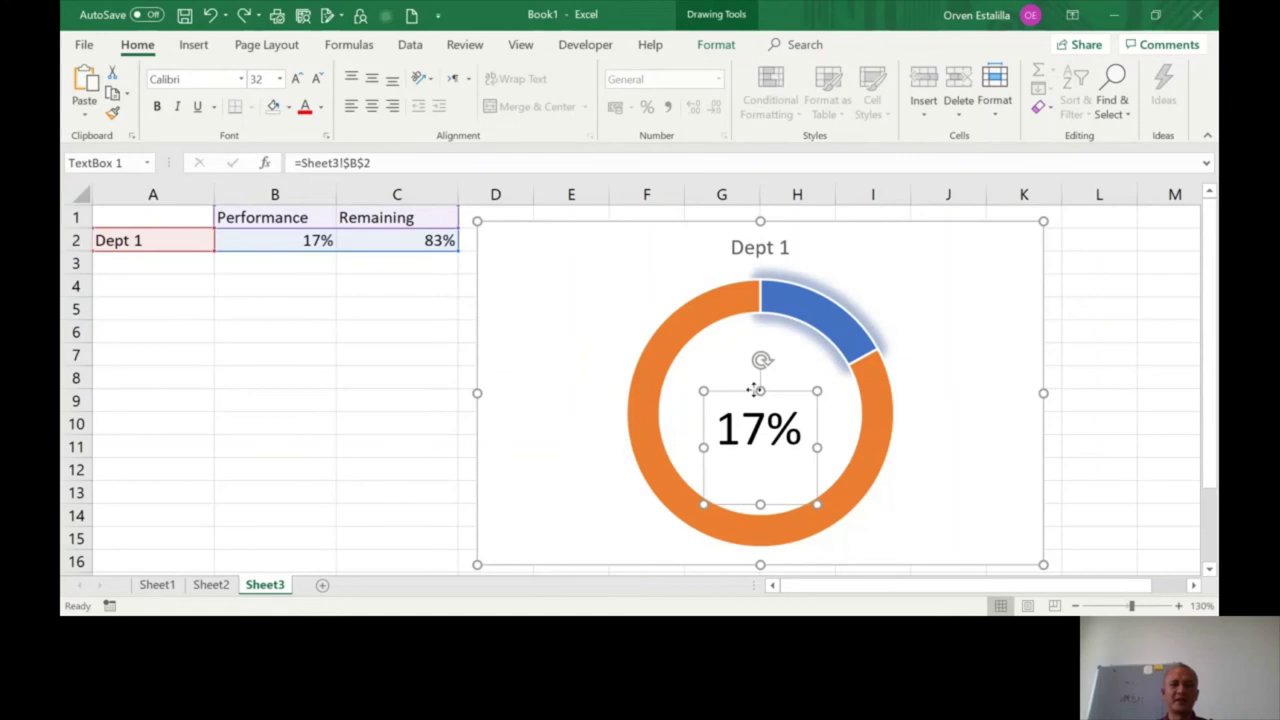
left_click(756, 371)
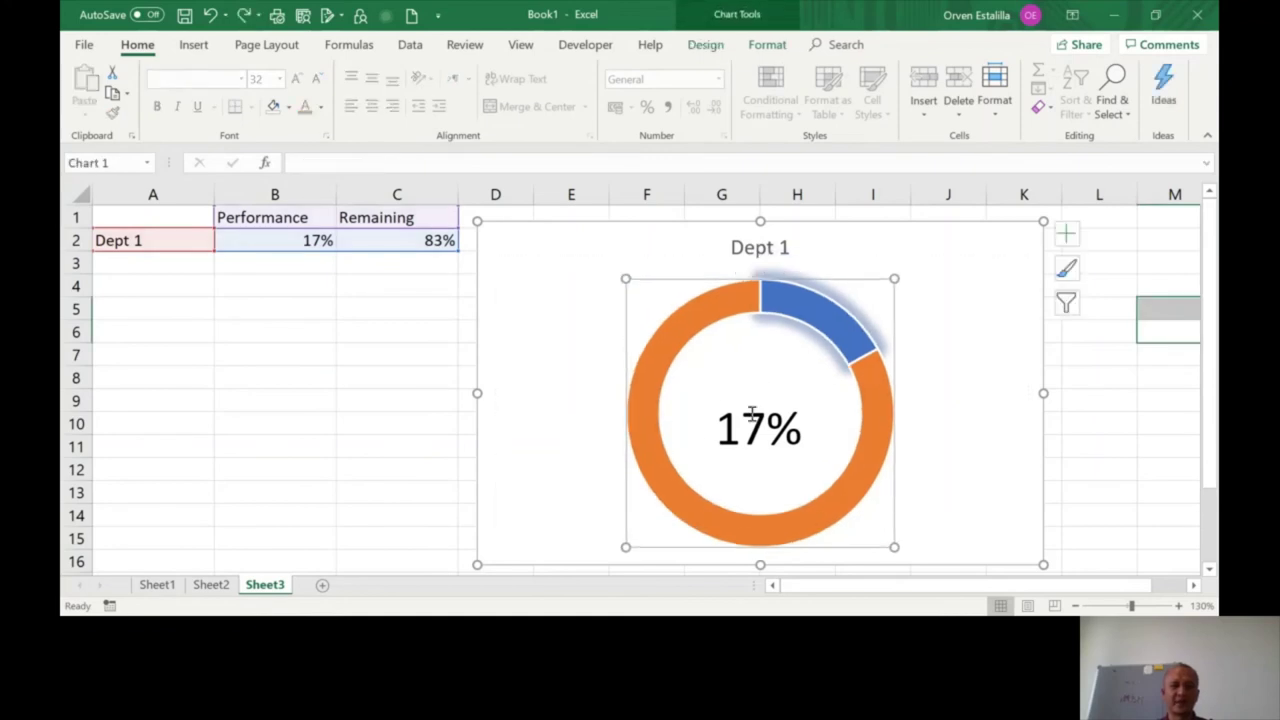
left_click(753, 420)
left_click(743, 380)
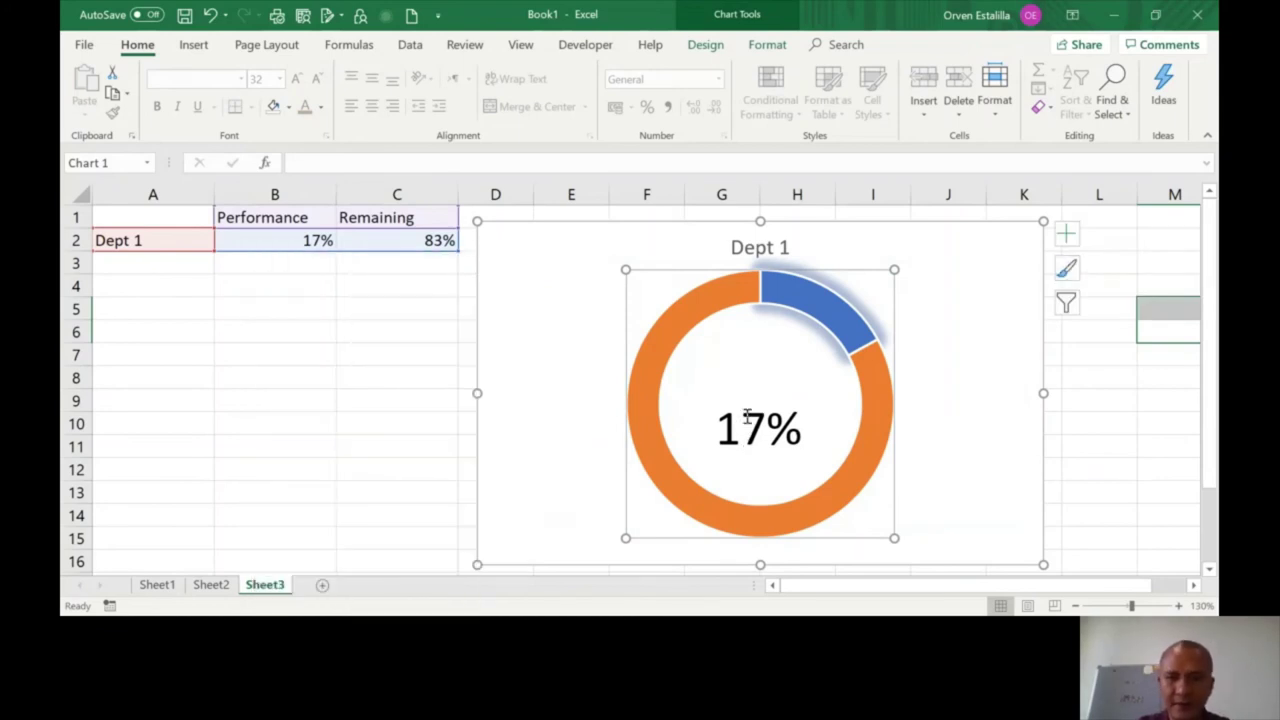
left_click(757, 403)
left_click_drag(806, 392, 810, 370)
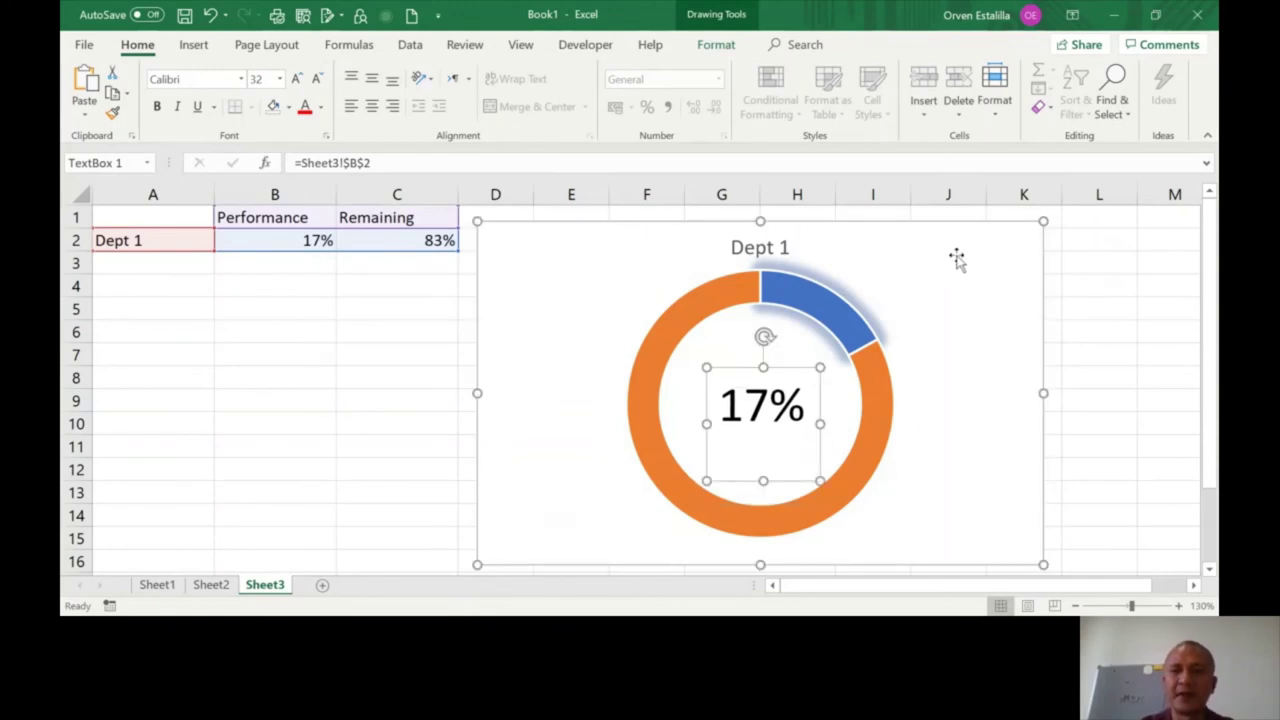
left_click(857, 250)
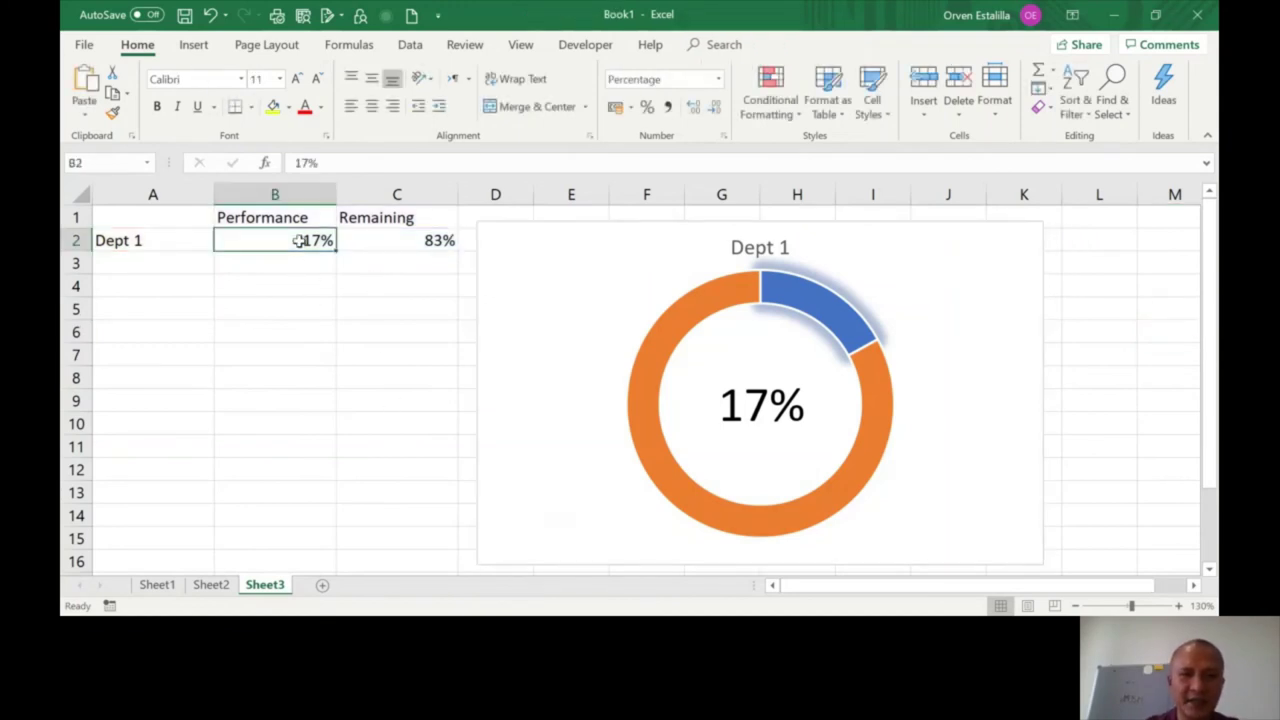
Step: Replace the fixed 83% in C2 with the formula =100%-B2
left_click(298, 241)
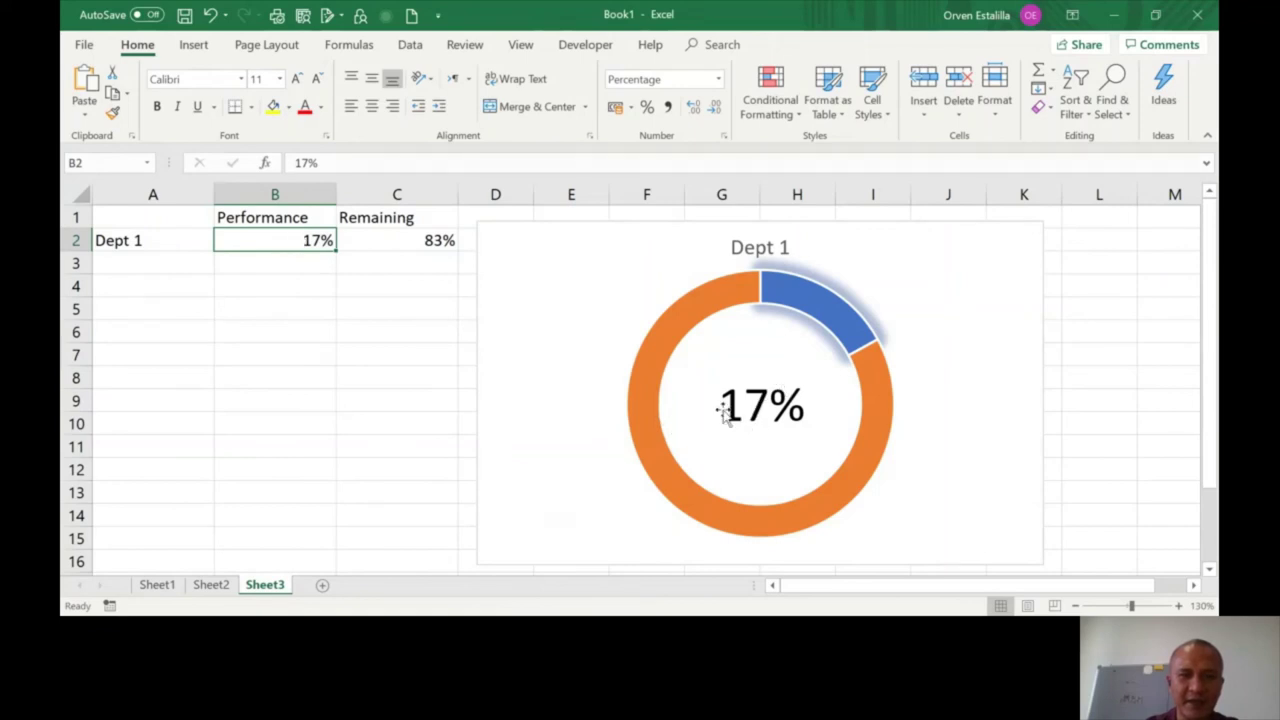
left_click(368, 238)
double_click(390, 237)
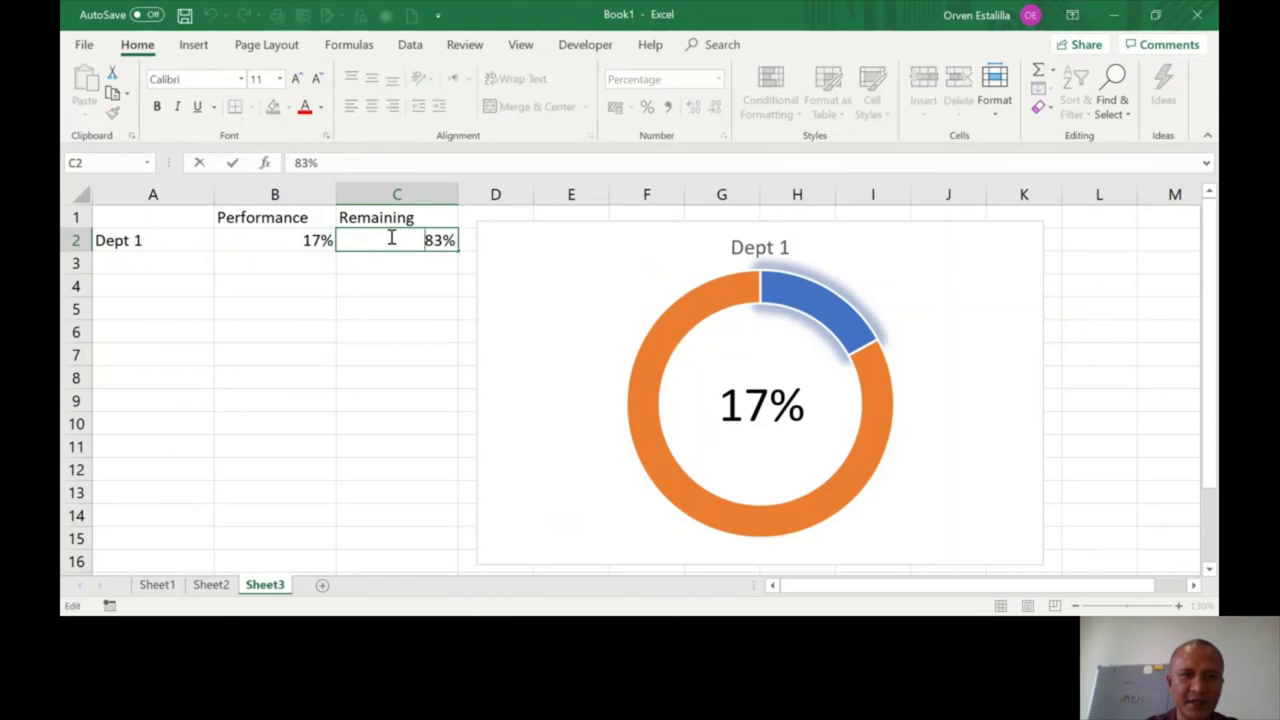
left_click_drag(390, 237, 451, 237)
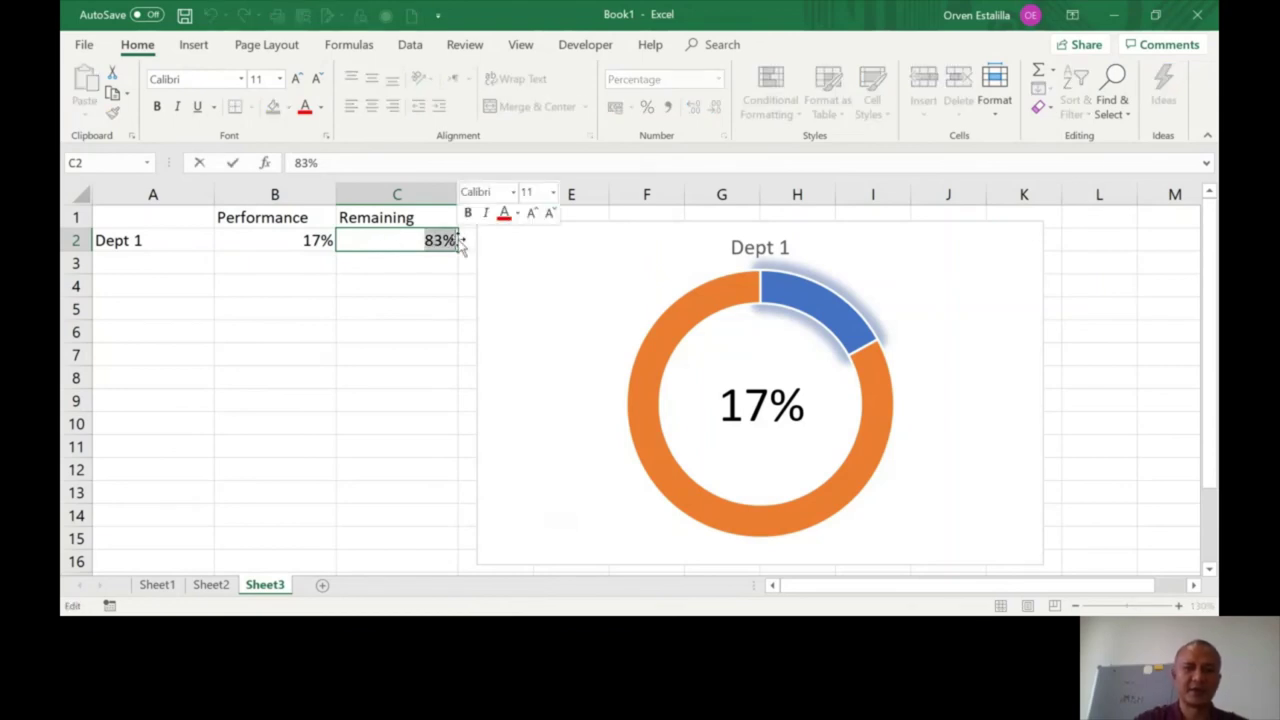
key("BackSpace")
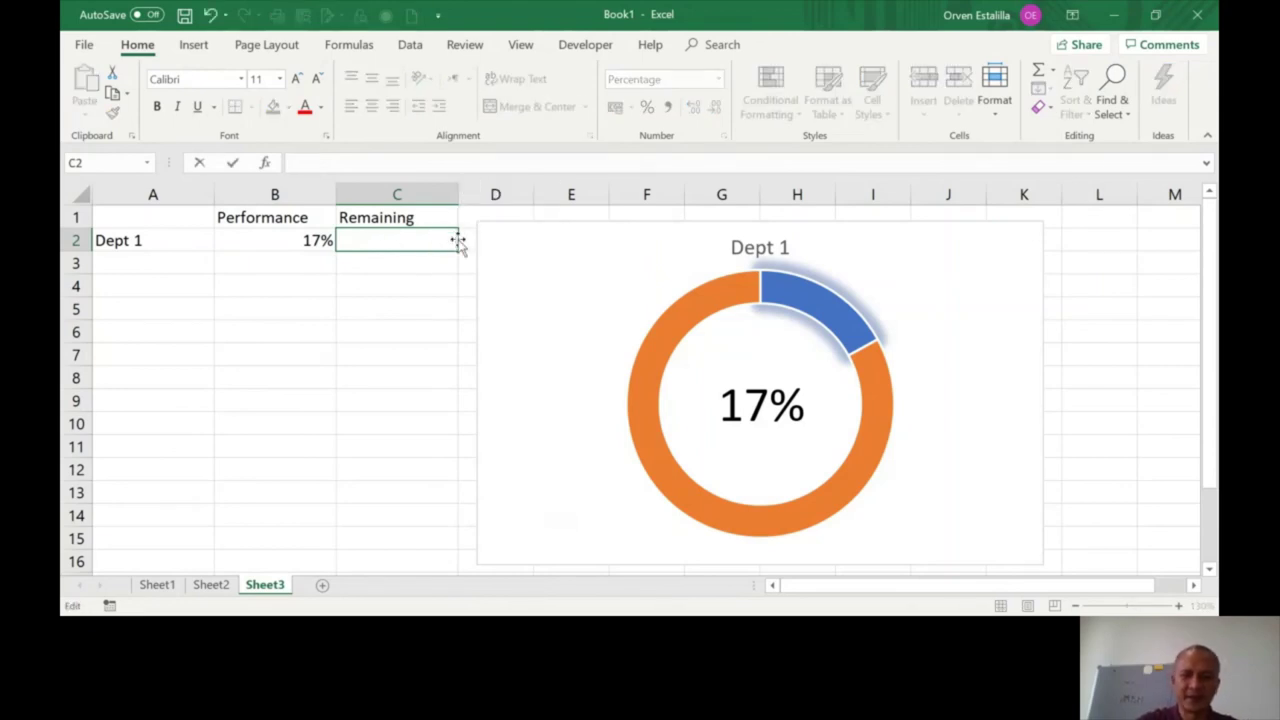
type("=")
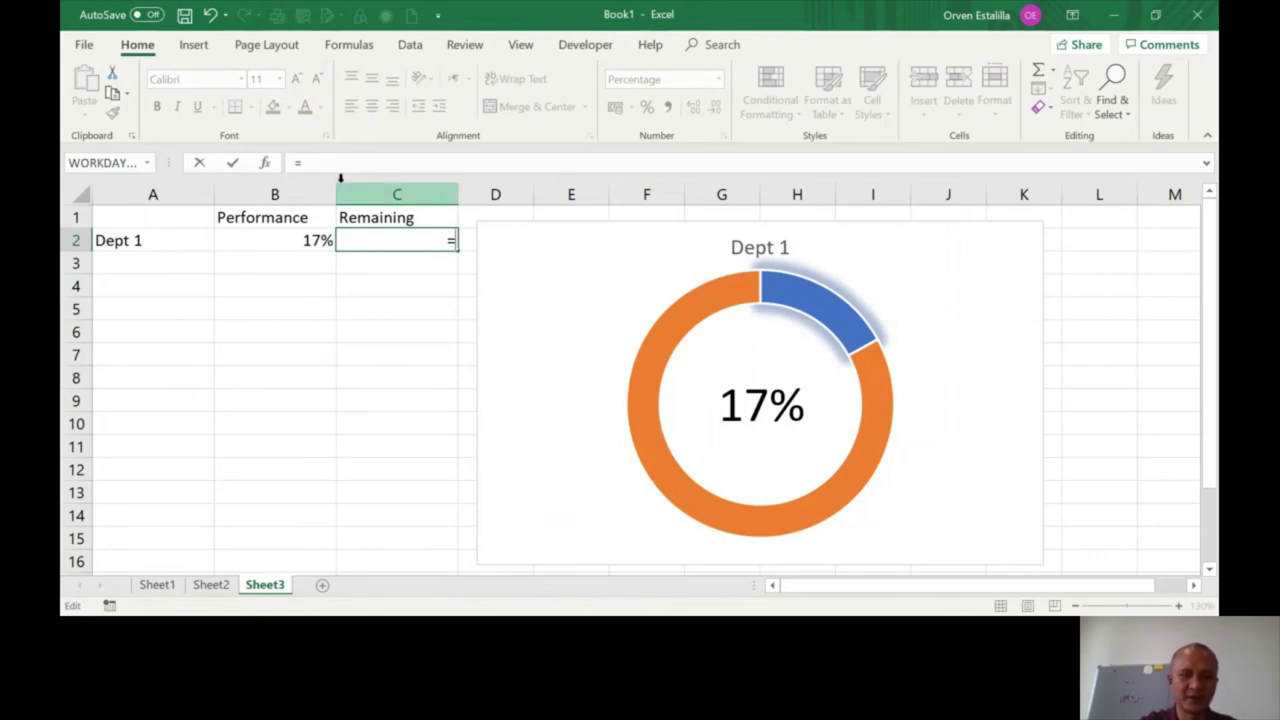
type("100%")
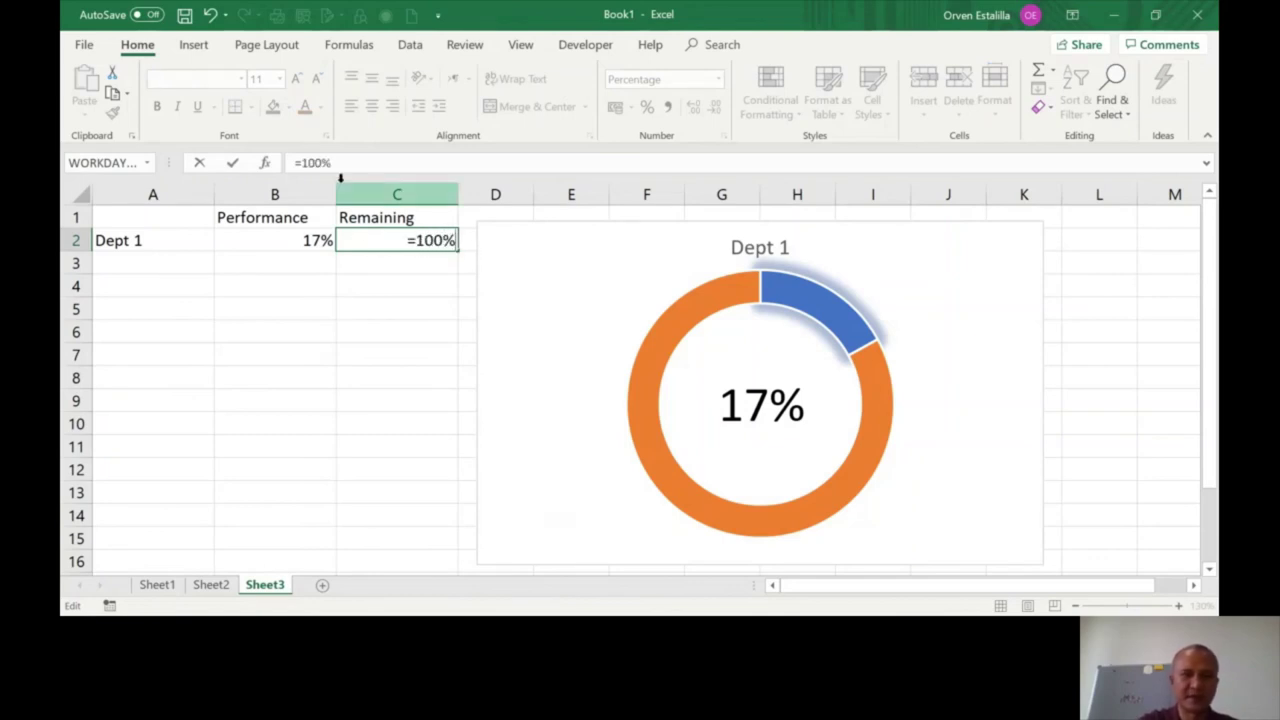
type("-")
left_click(296, 241)
key("Return")
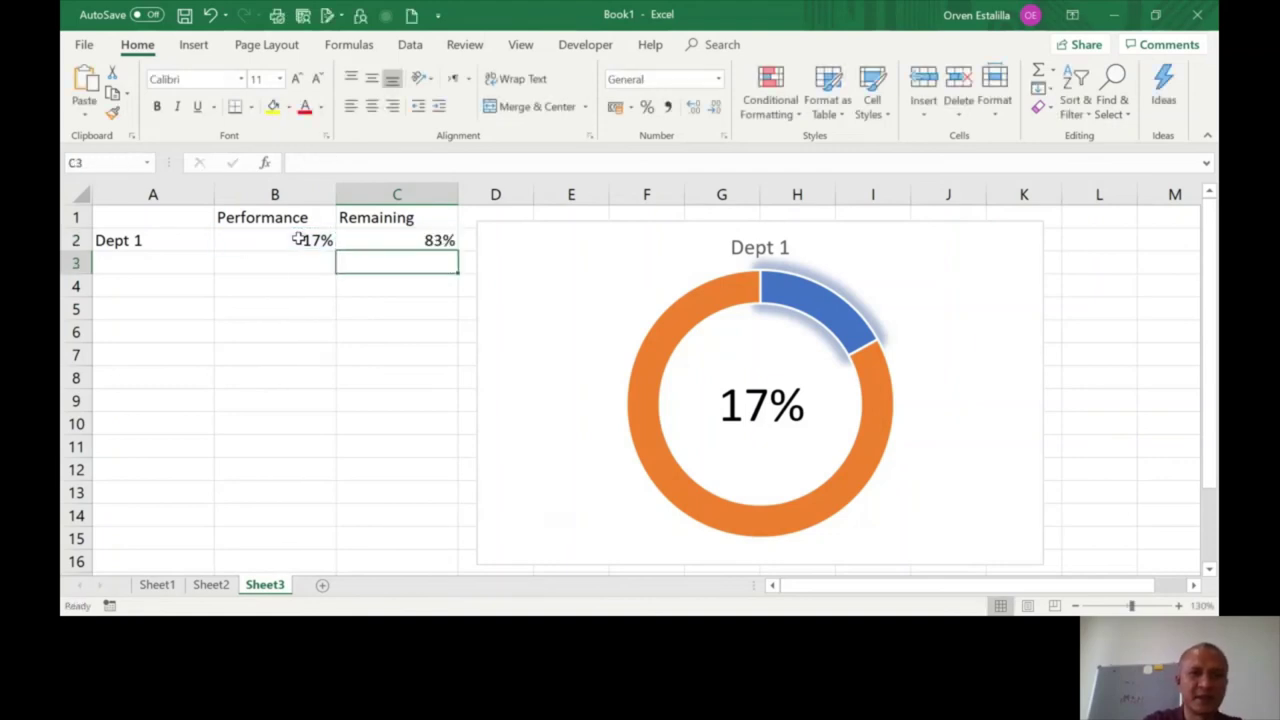
Step: Check C2's new formula against the Performance value in B2
left_click(418, 238)
left_click(306, 245)
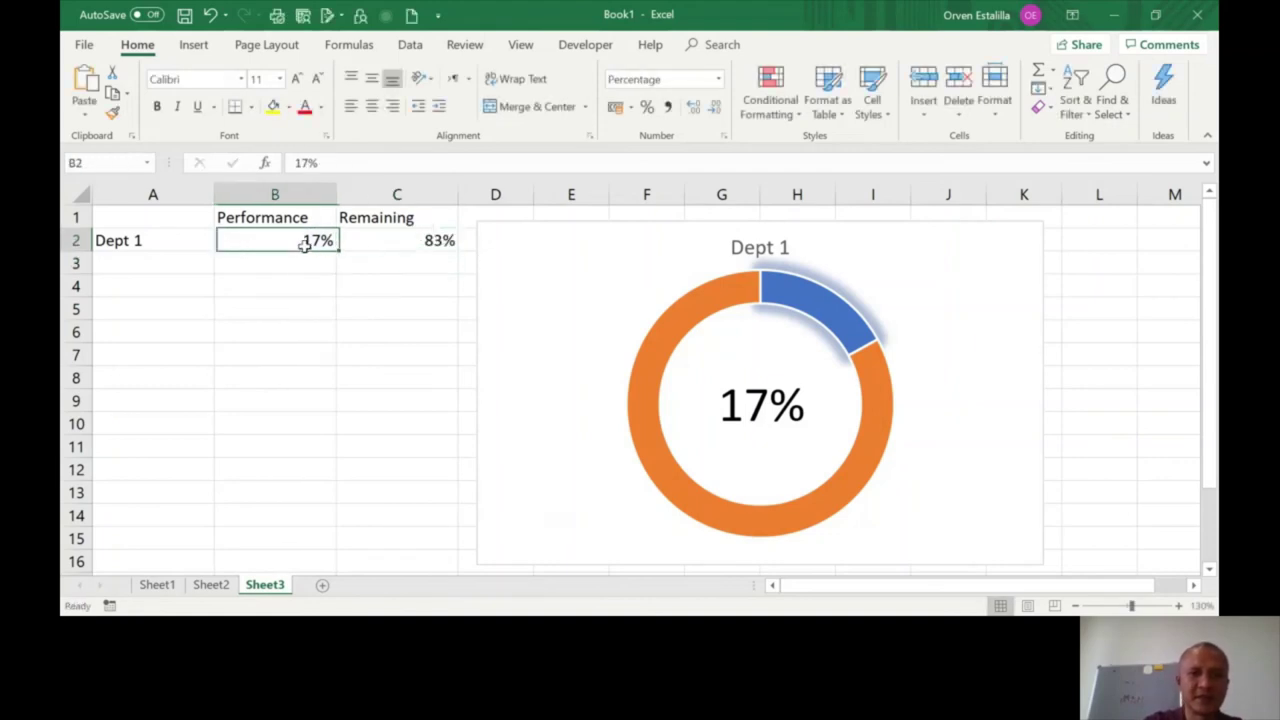
left_click(380, 243)
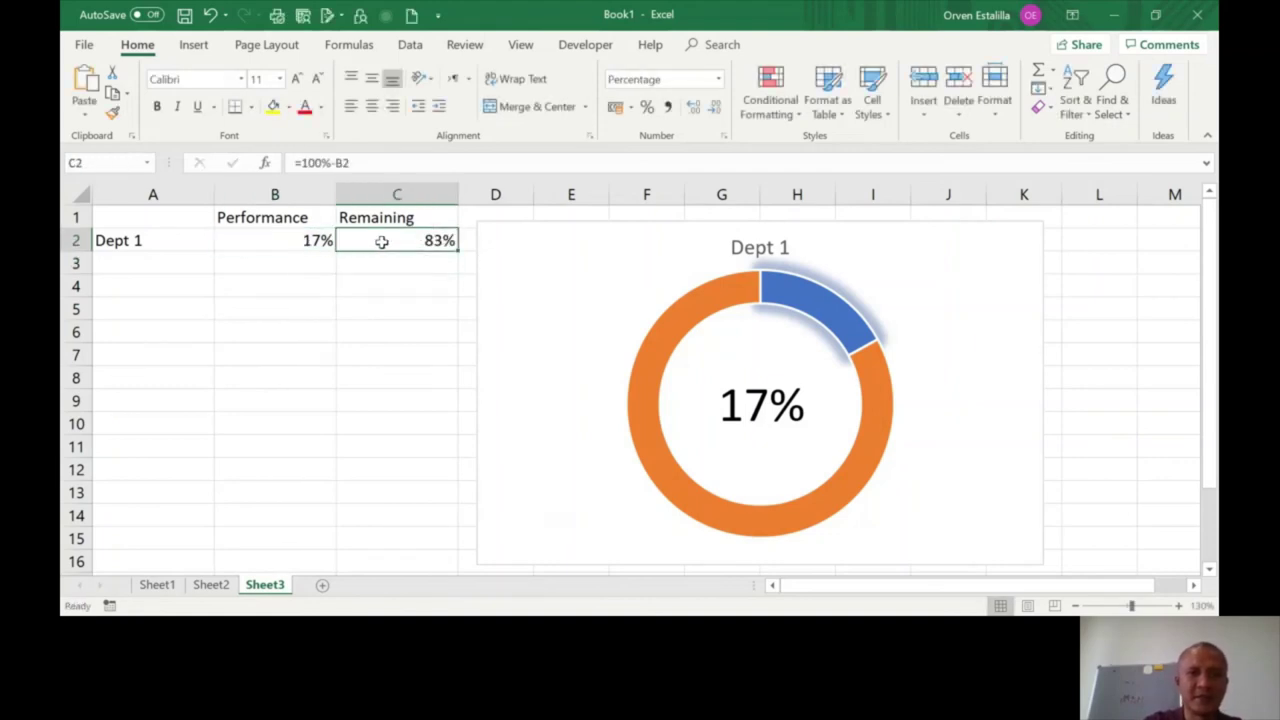
left_click(309, 241)
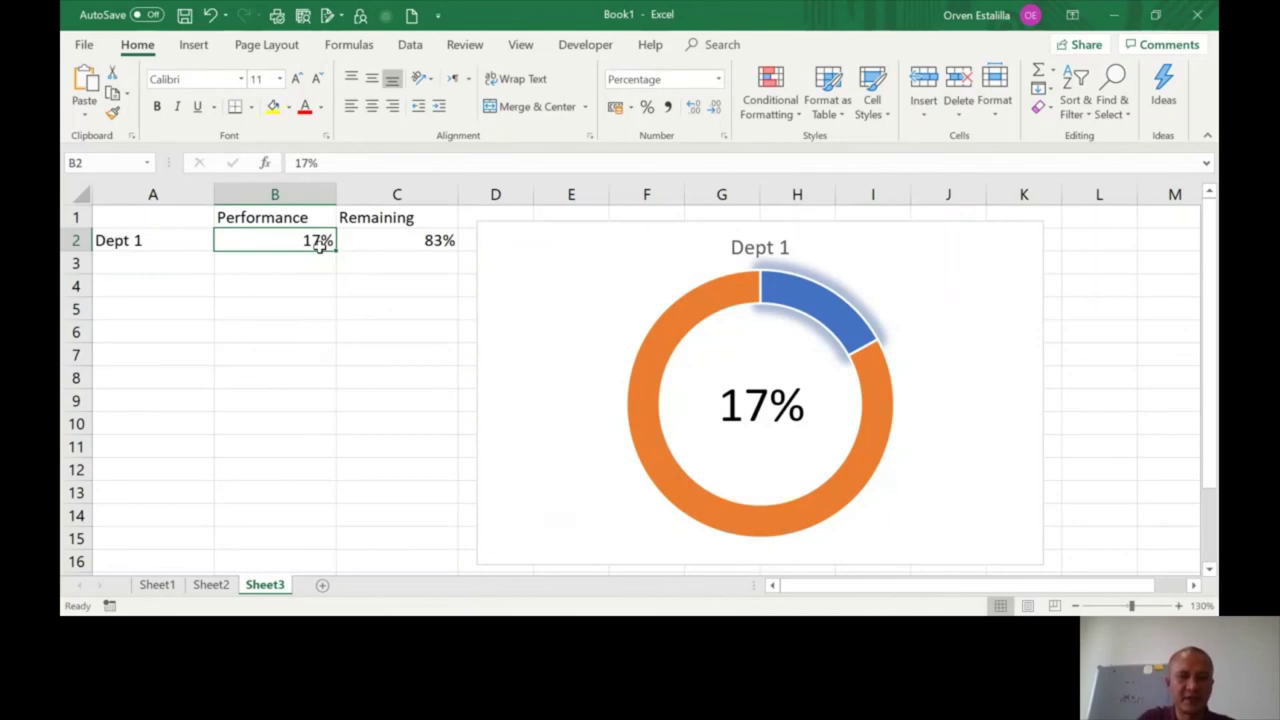
type("20")
key("Return")
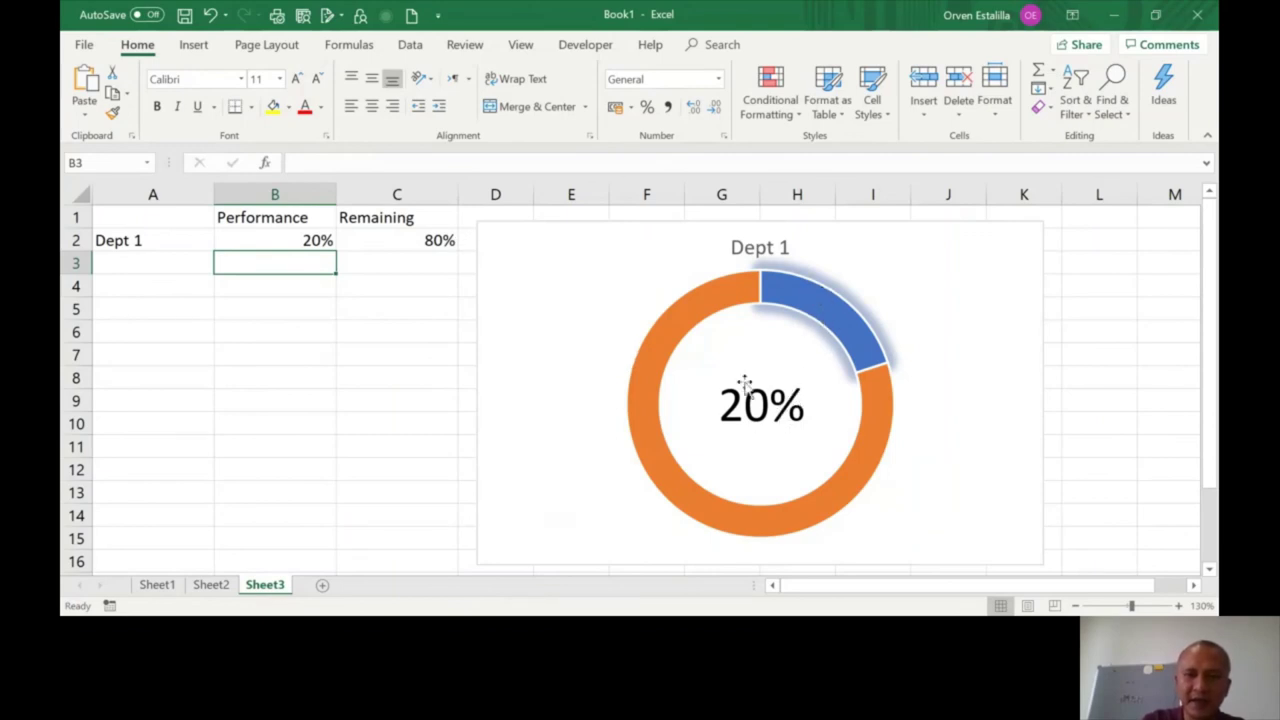
left_click(297, 240)
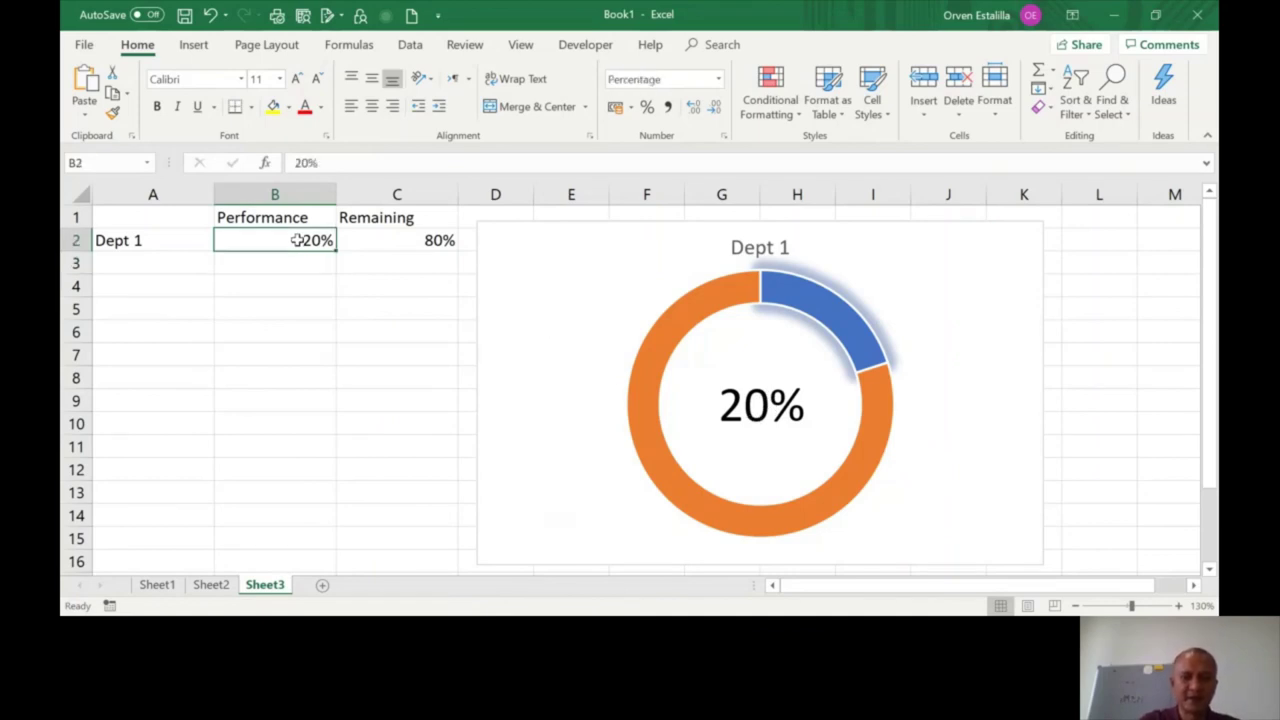
type("70")
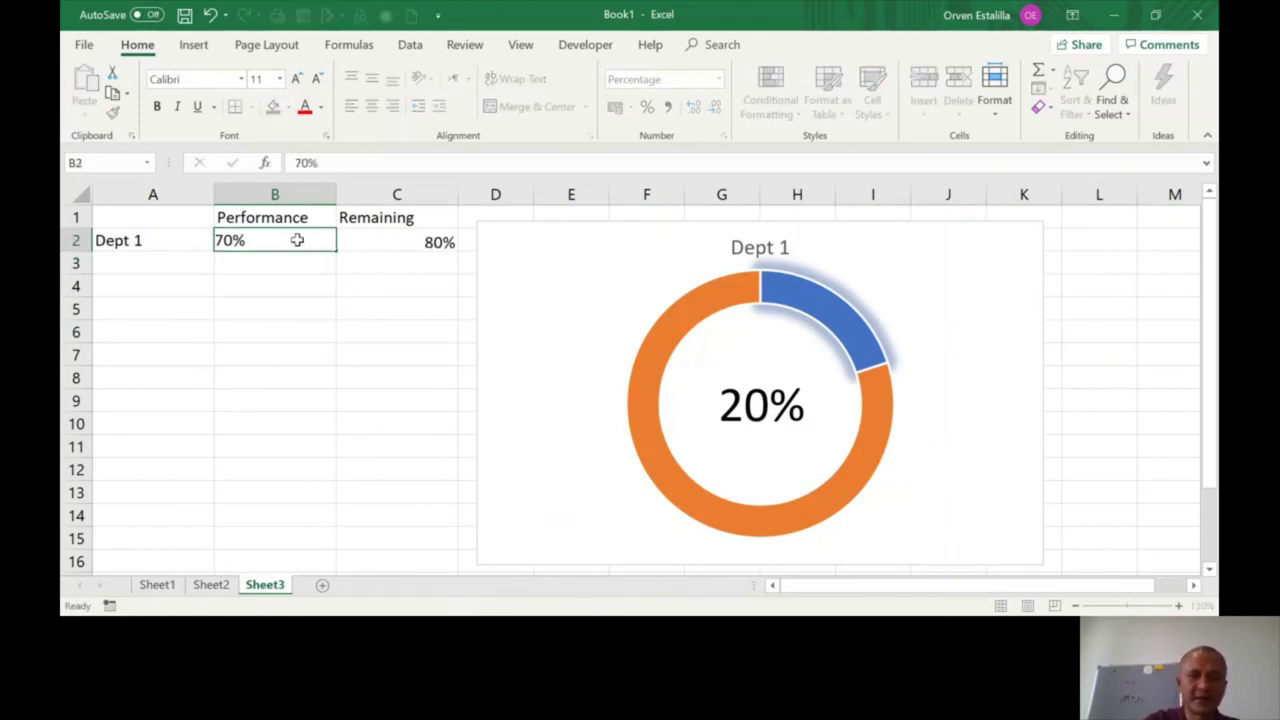
key("Return")
left_click(439, 242)
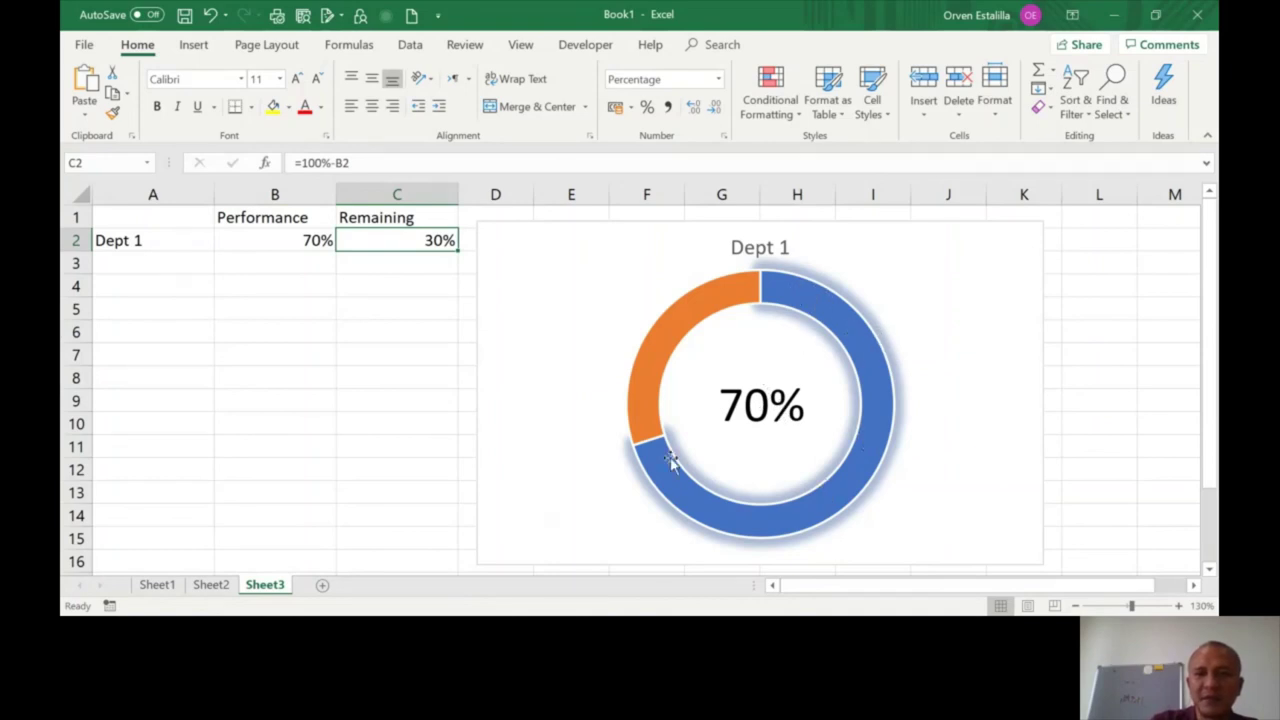
left_click(311, 240)
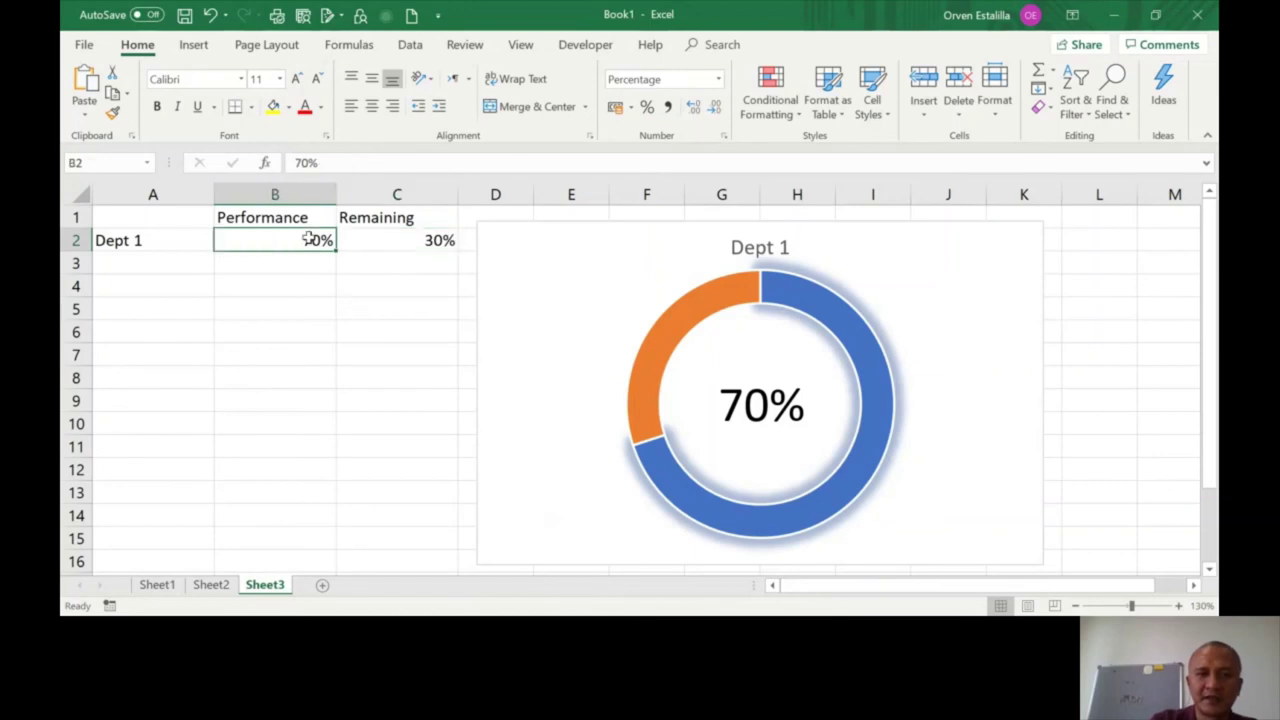
type("17")
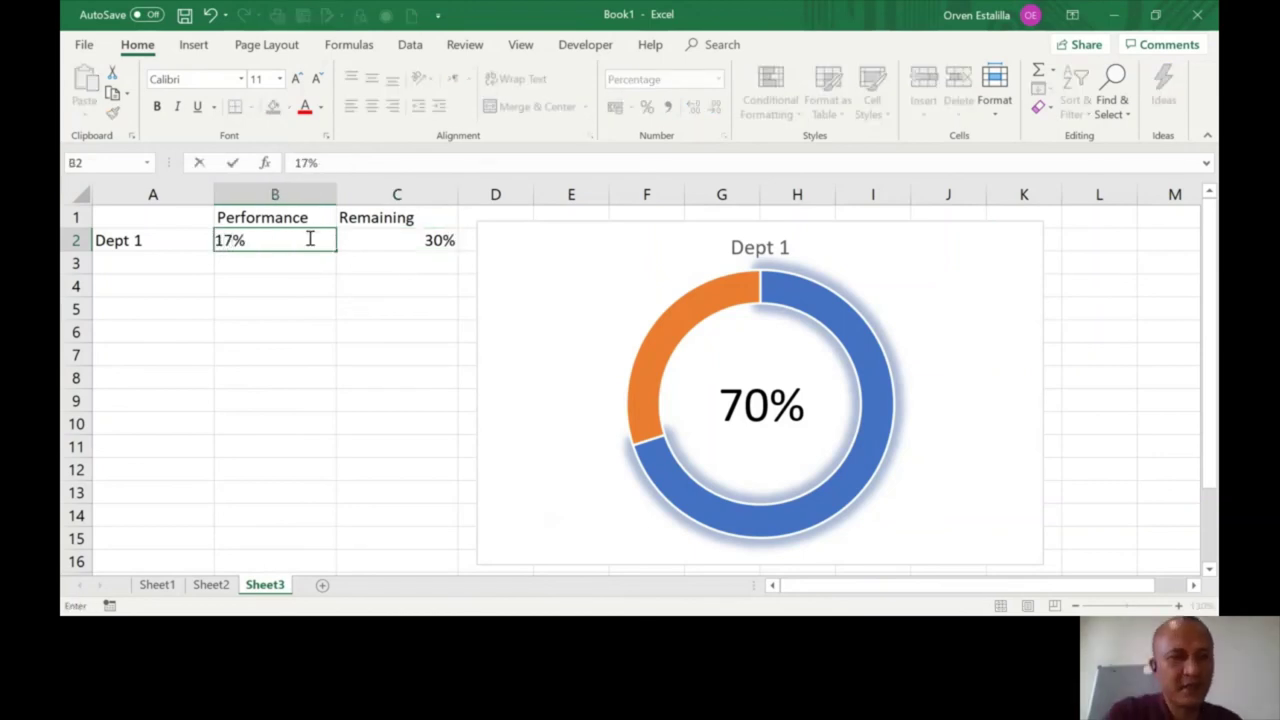
key("Return")
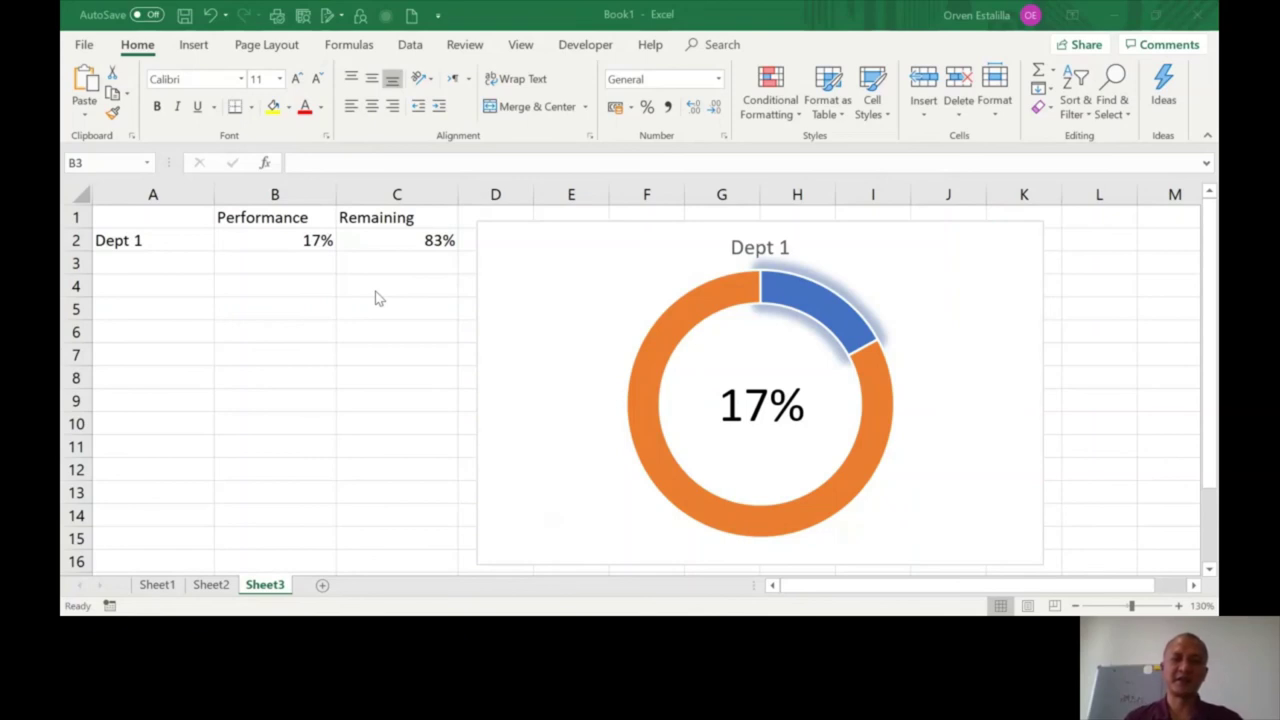
key("alt+Tab")
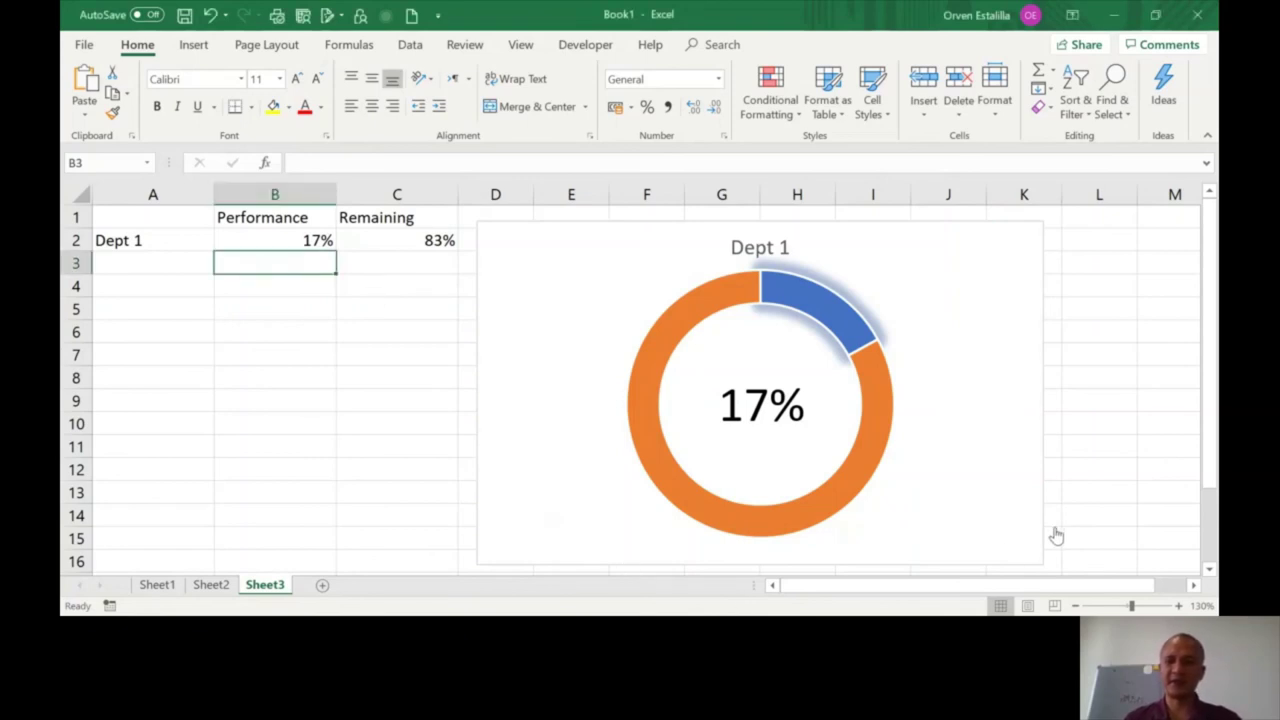
key("alt+Tab")
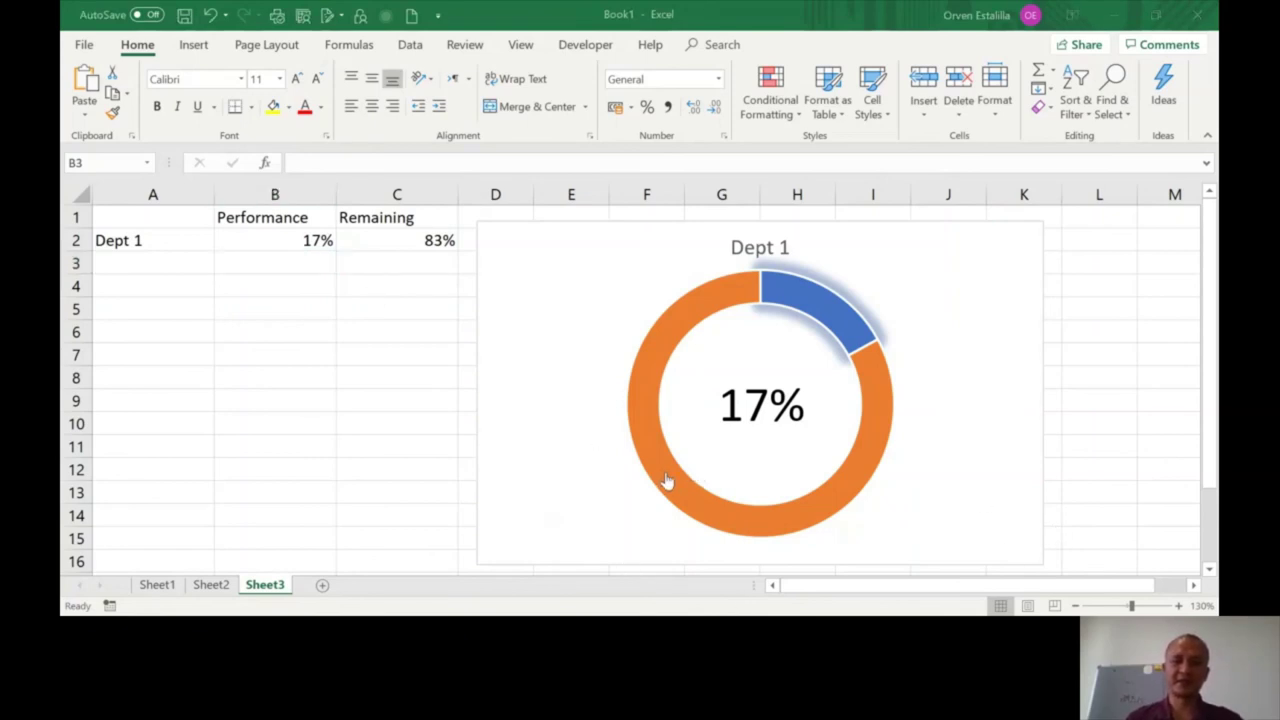